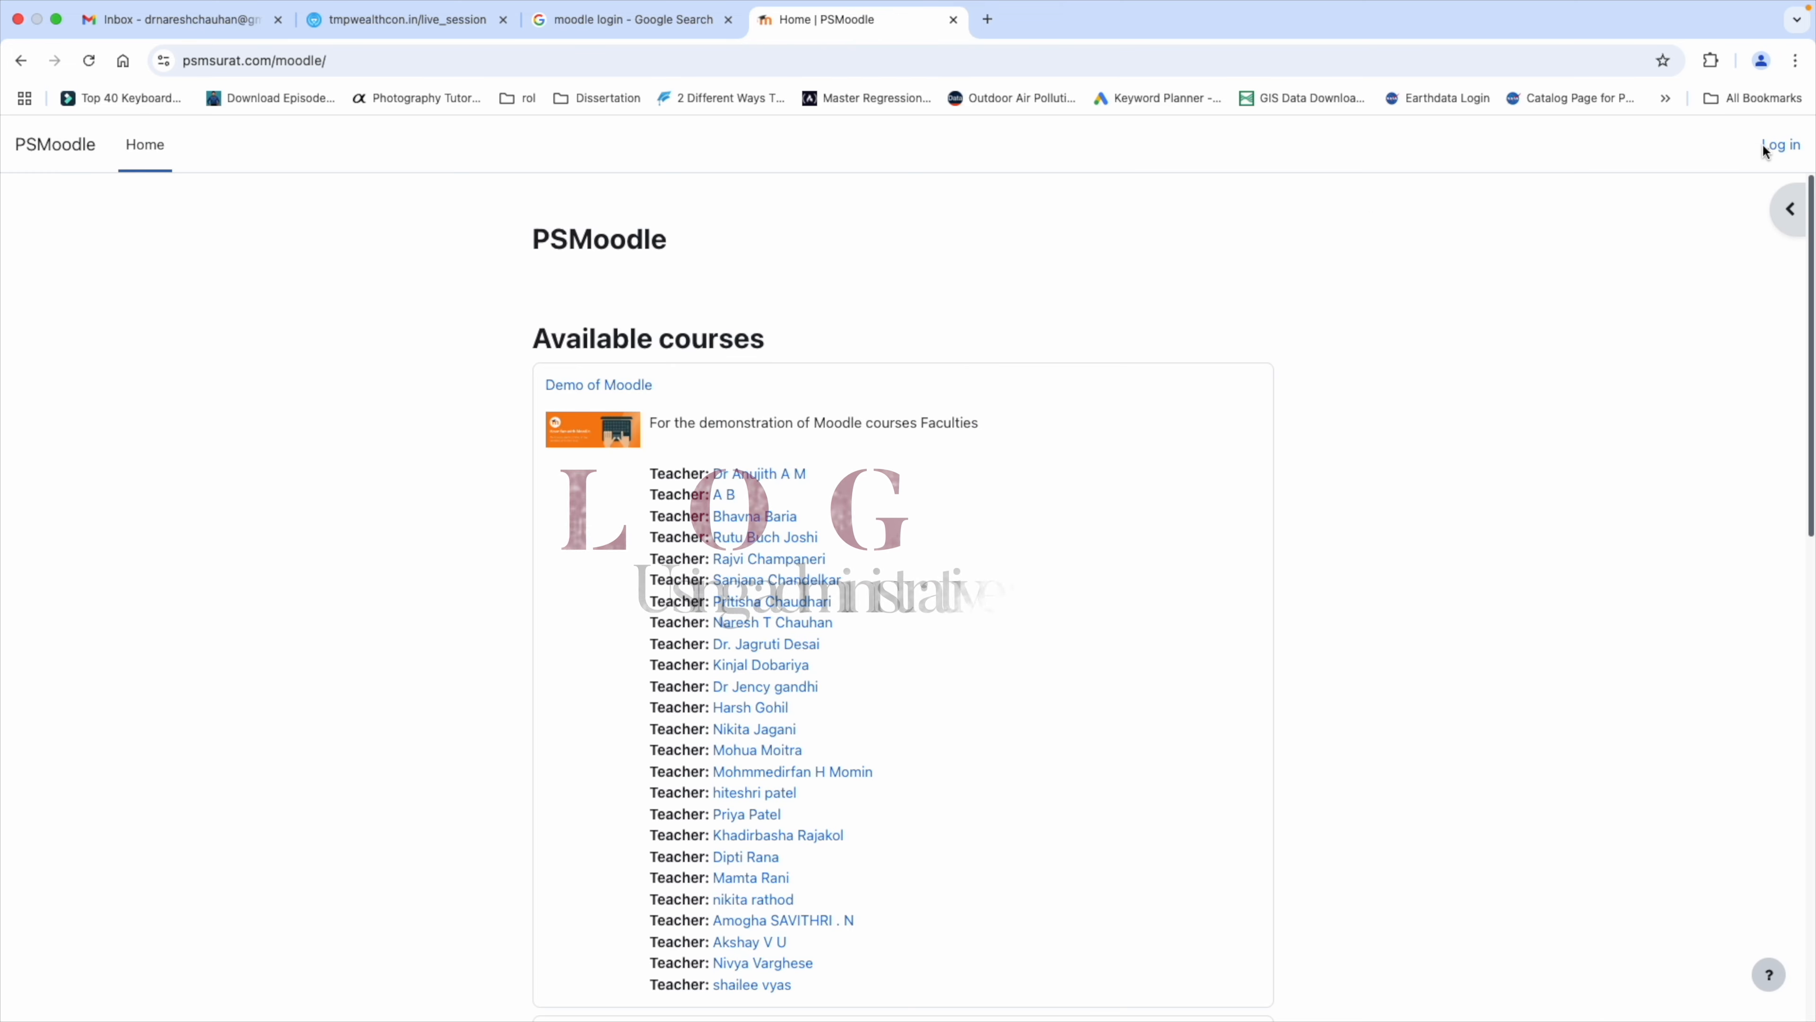
Step: Log in to the PSMoodle site with the administrator account and turn on edit mode
click(1765, 146)
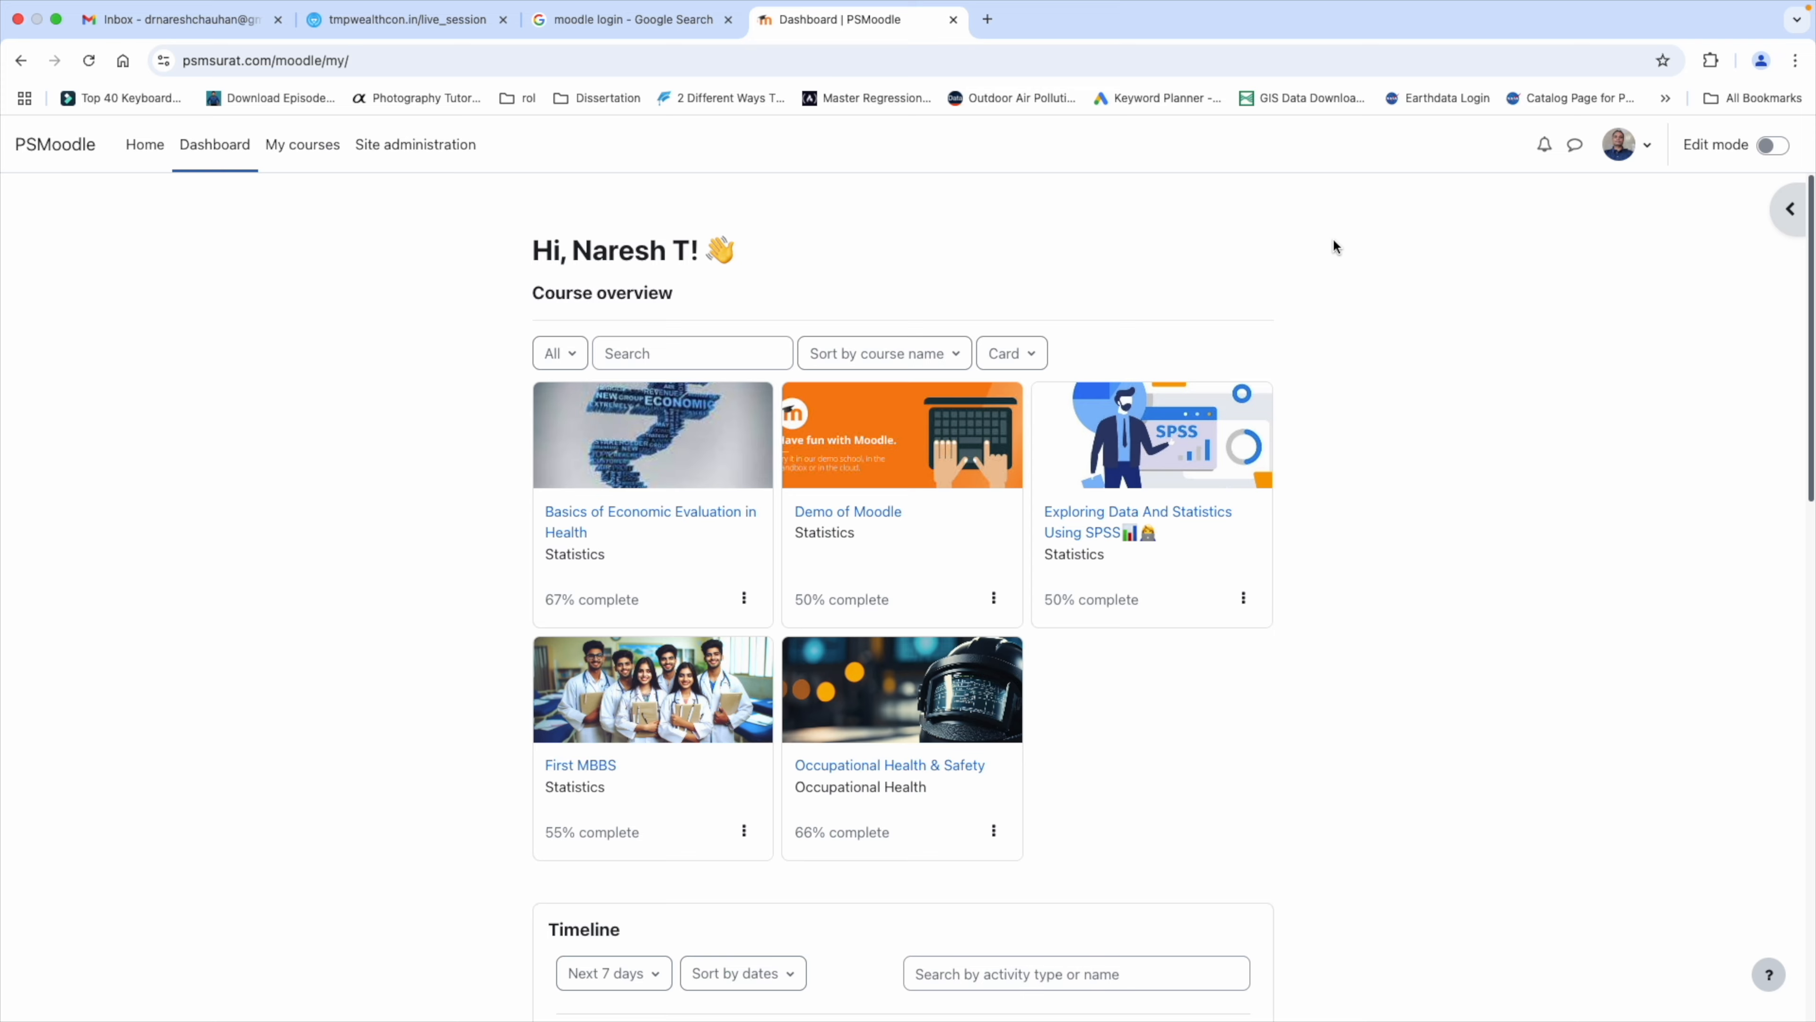
click(1773, 145)
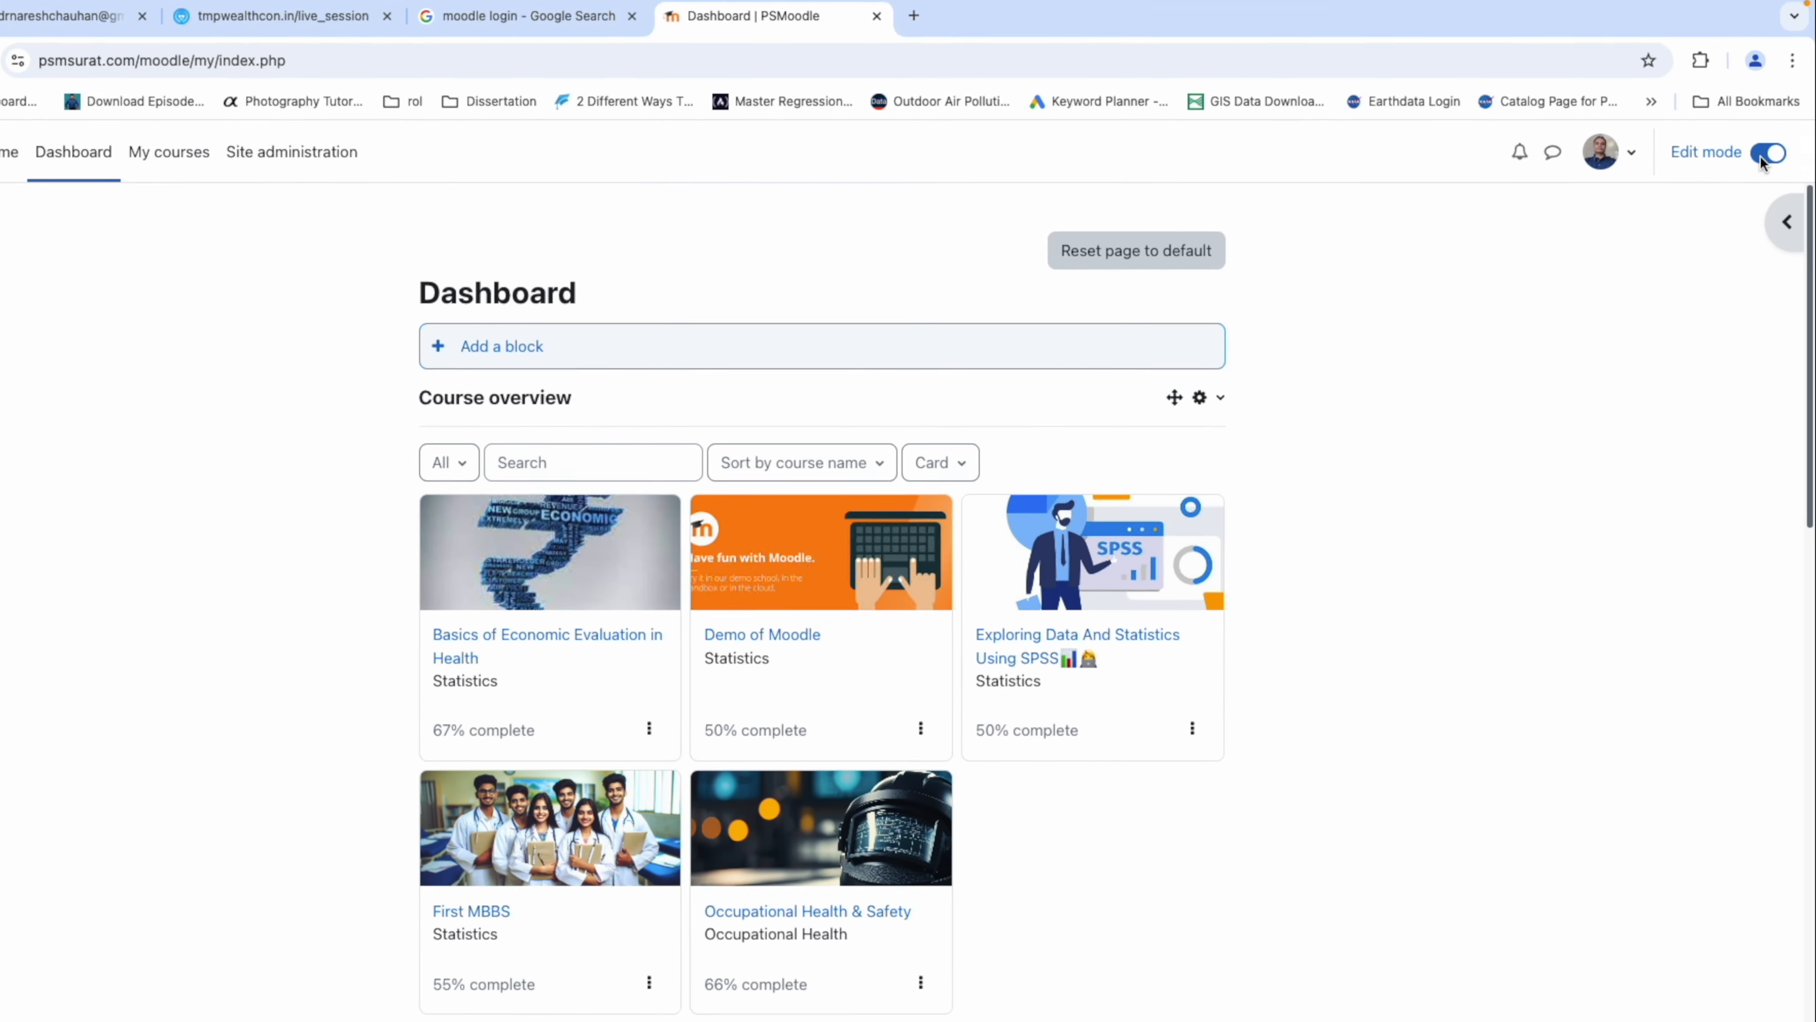
click(1773, 146)
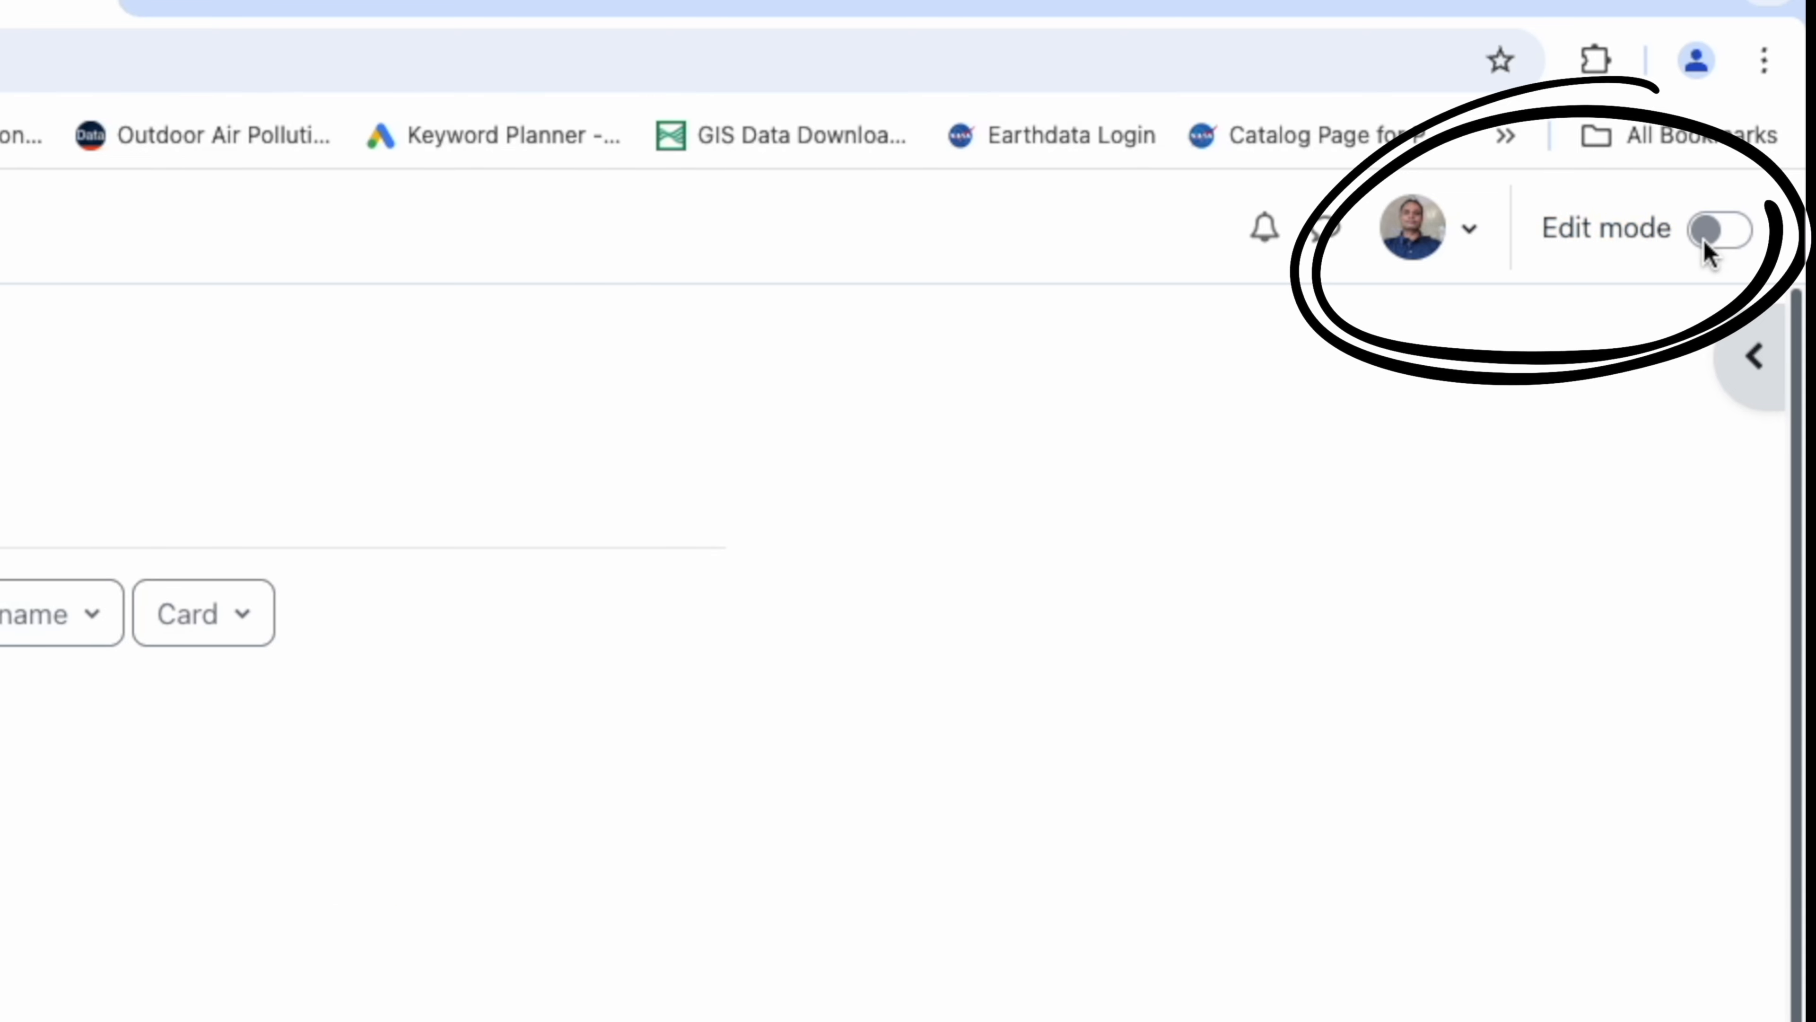
click(1710, 227)
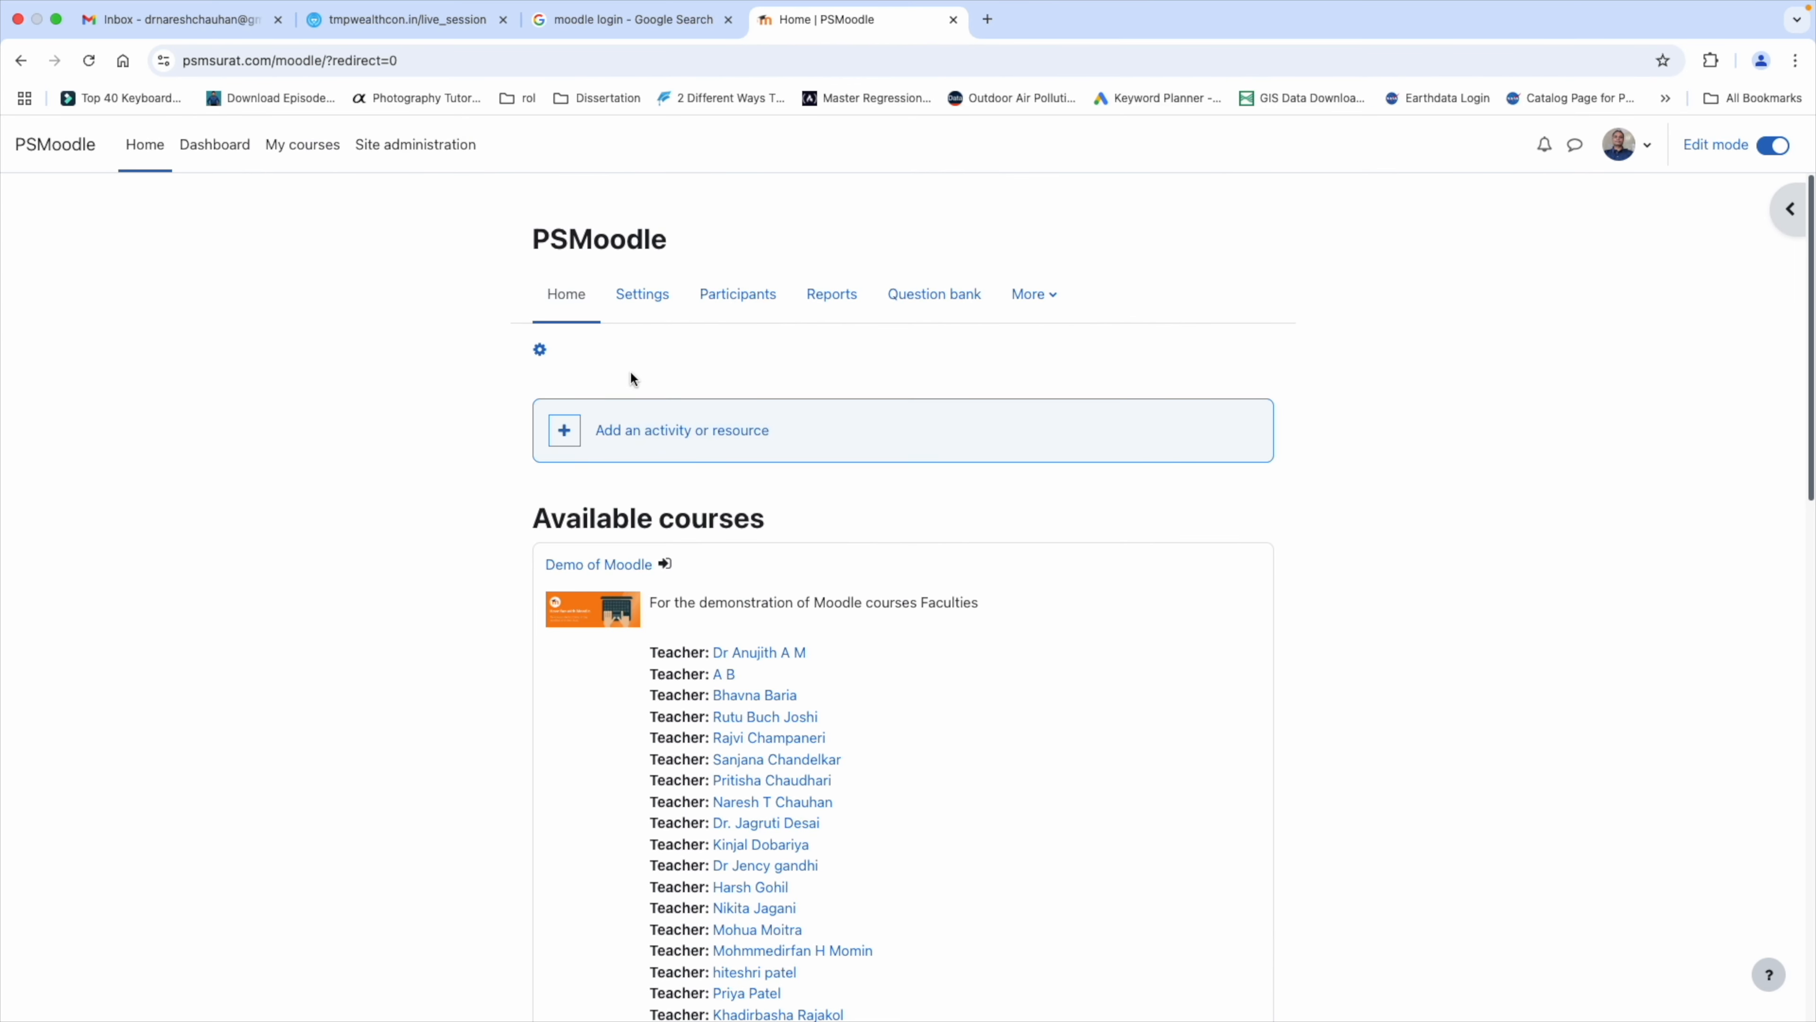
scroll(274, 265, down, 2)
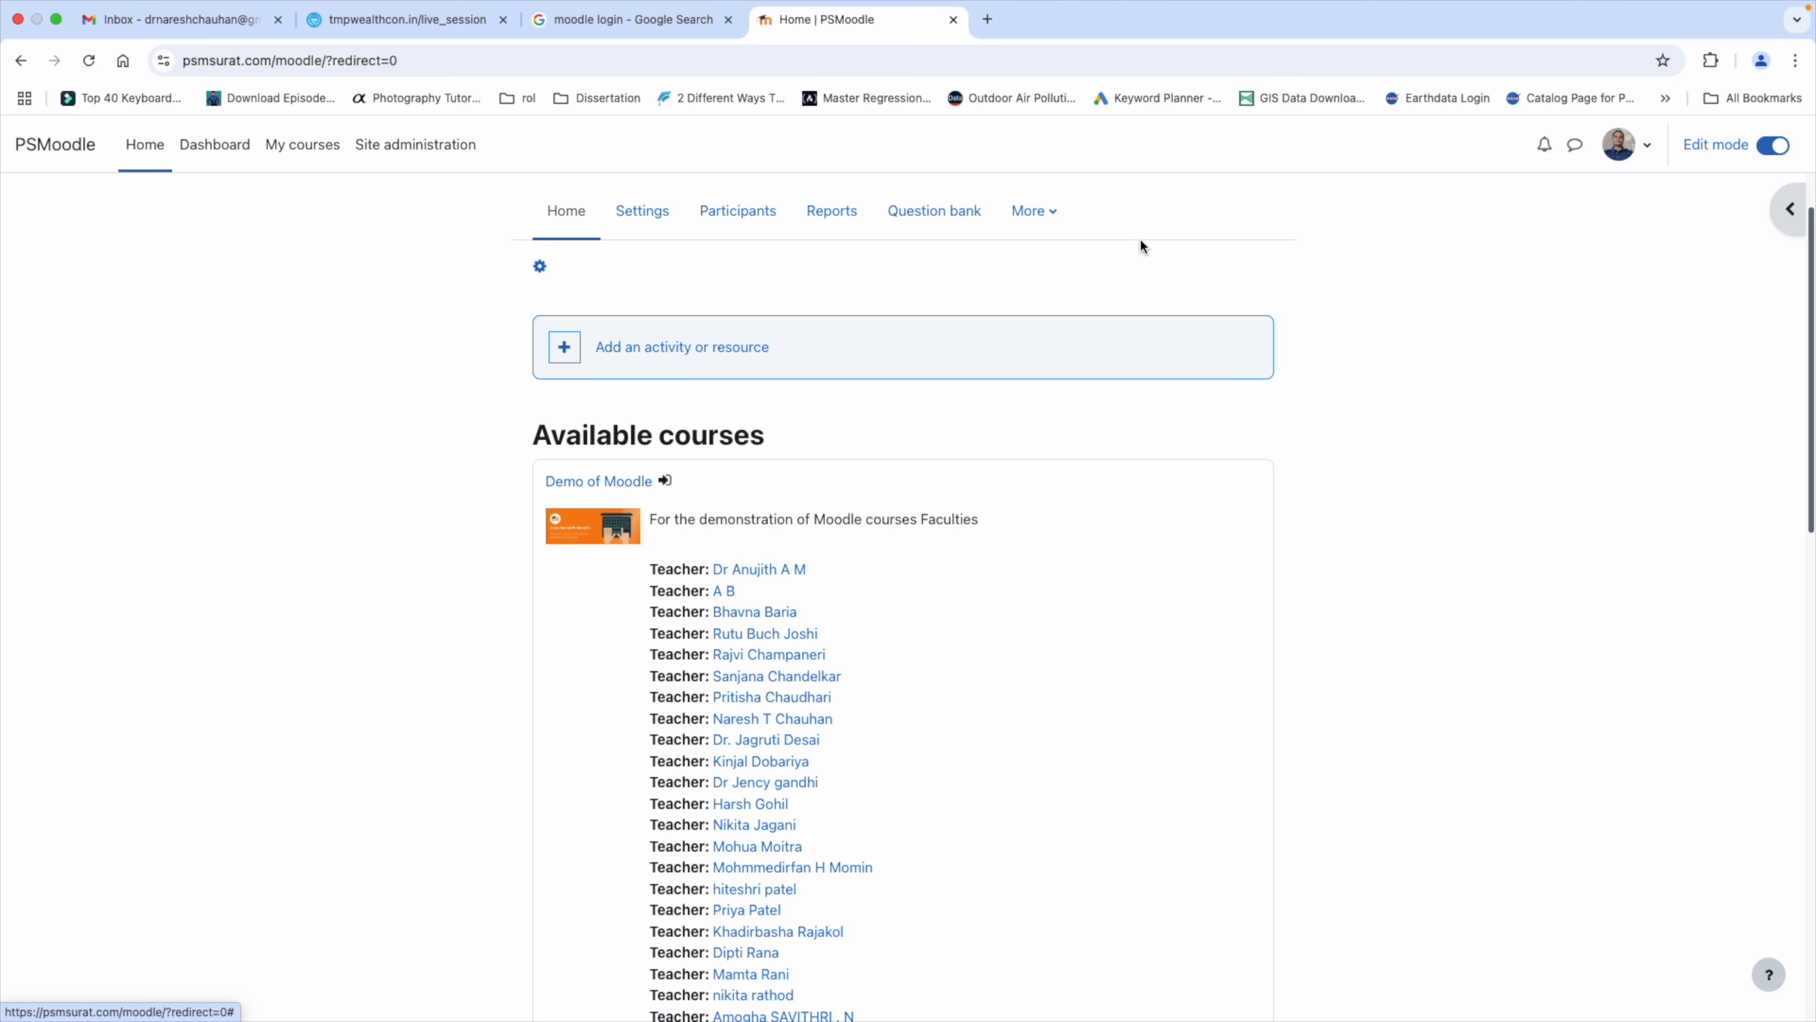
click(1057, 215)
click(1137, 213)
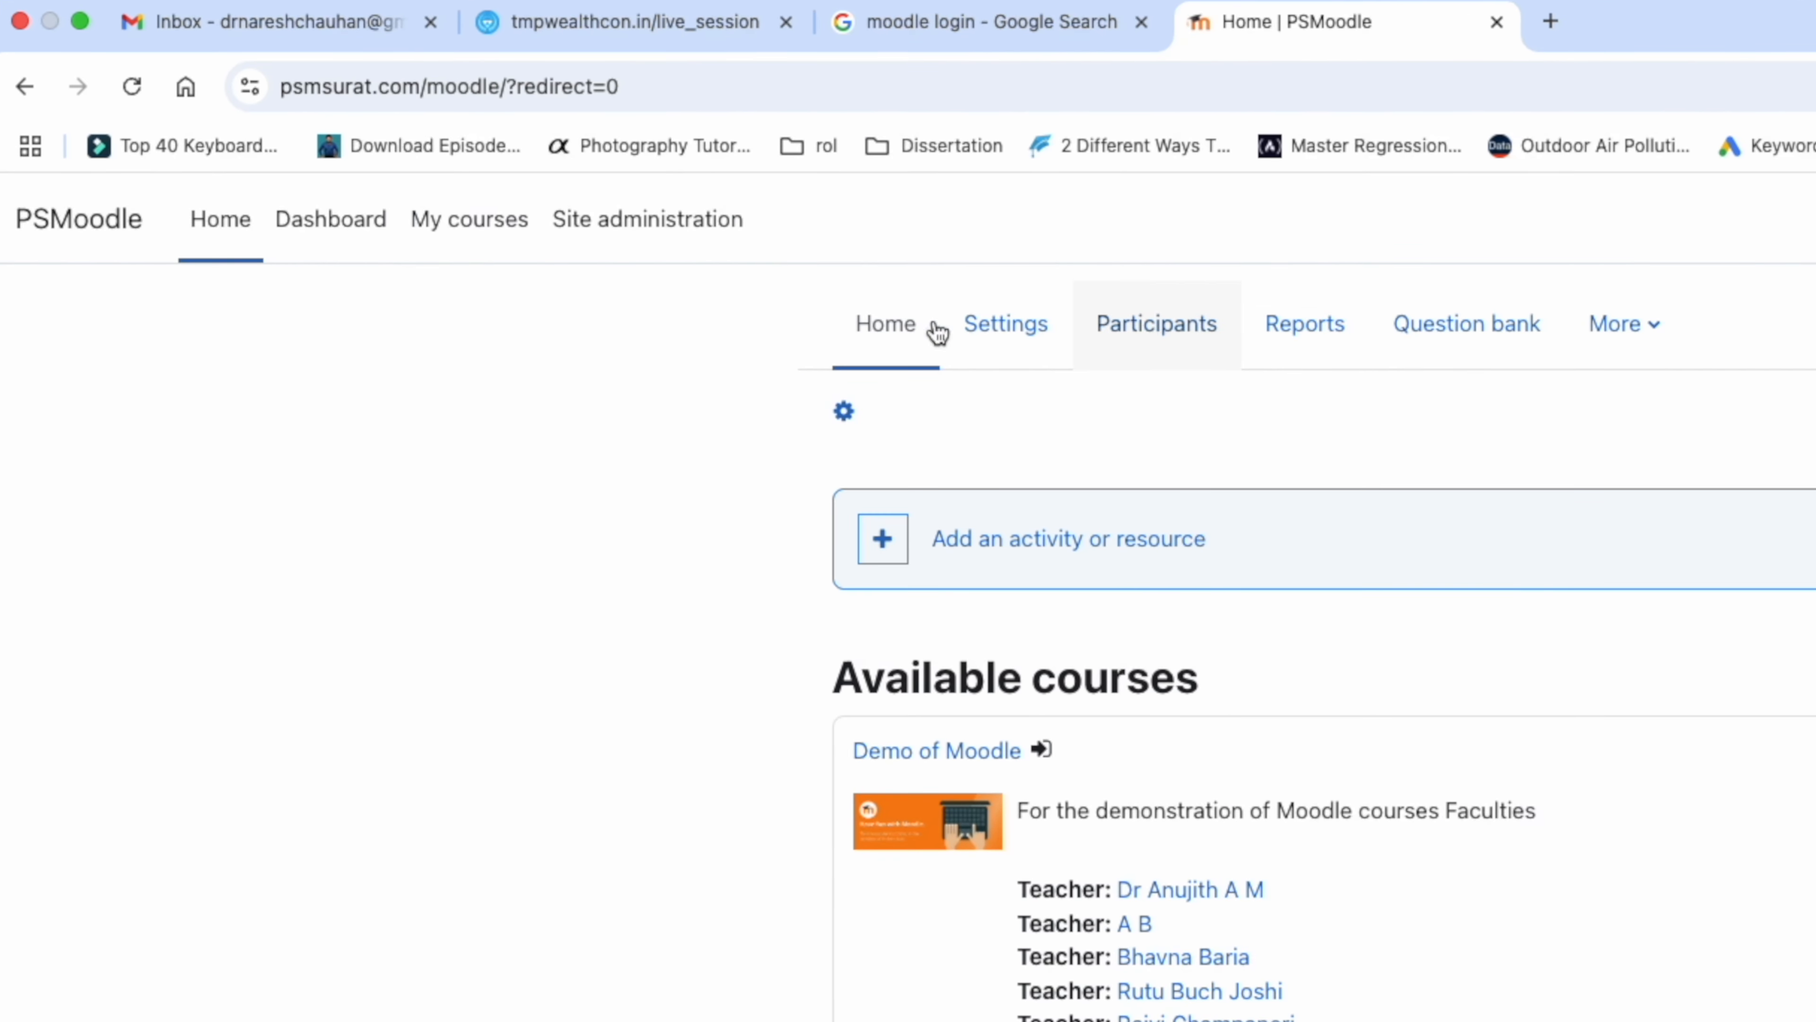
Step: Open the form for adding a new course from the site administration's course management options
click(608, 236)
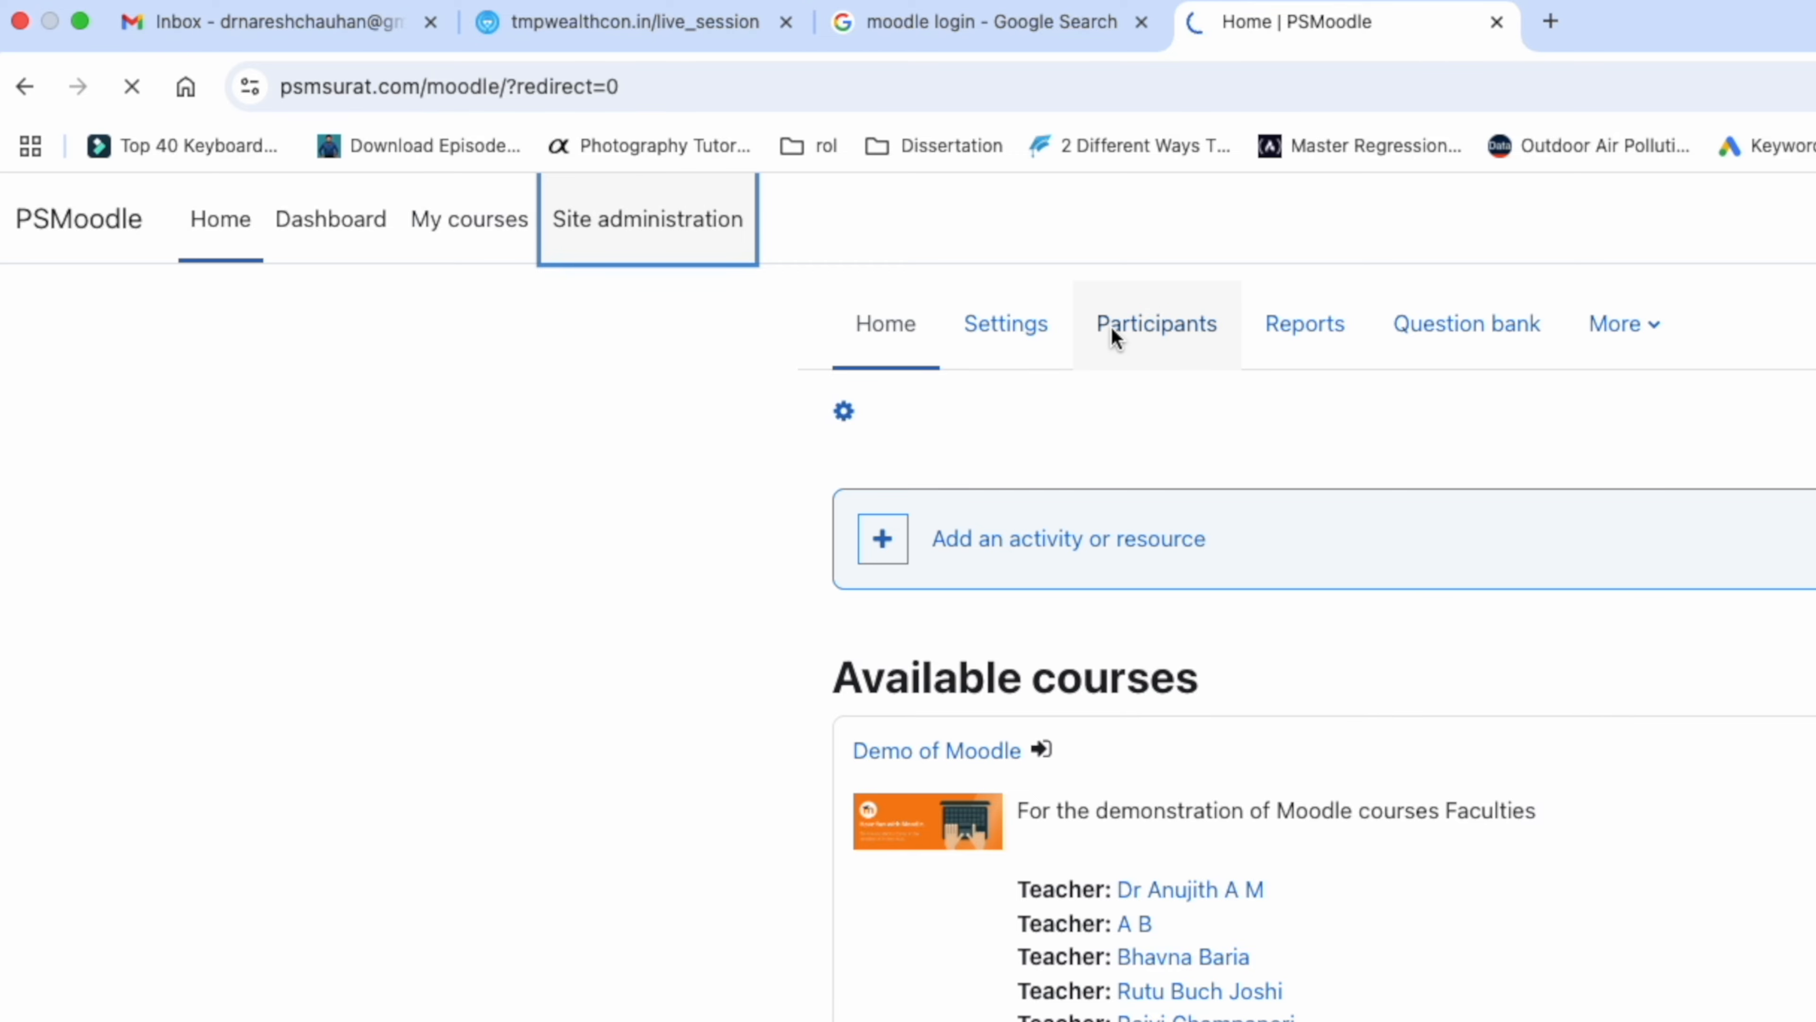
click(426, 479)
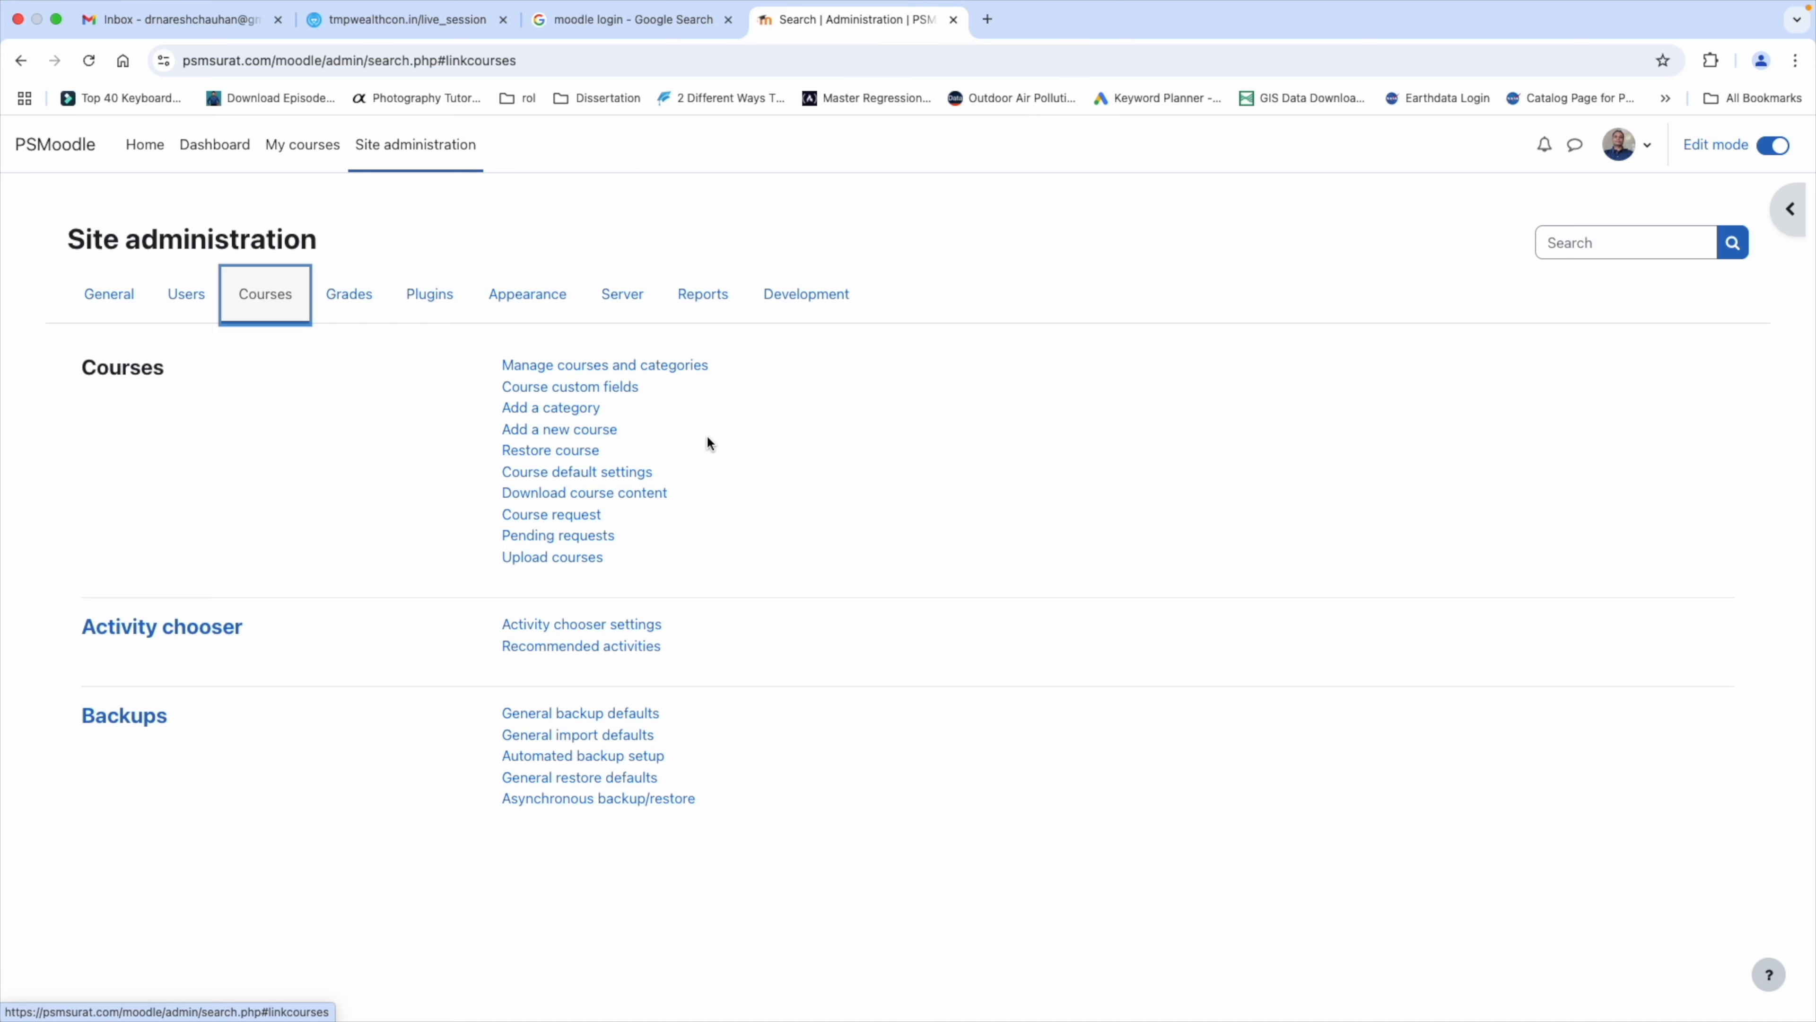
click(597, 431)
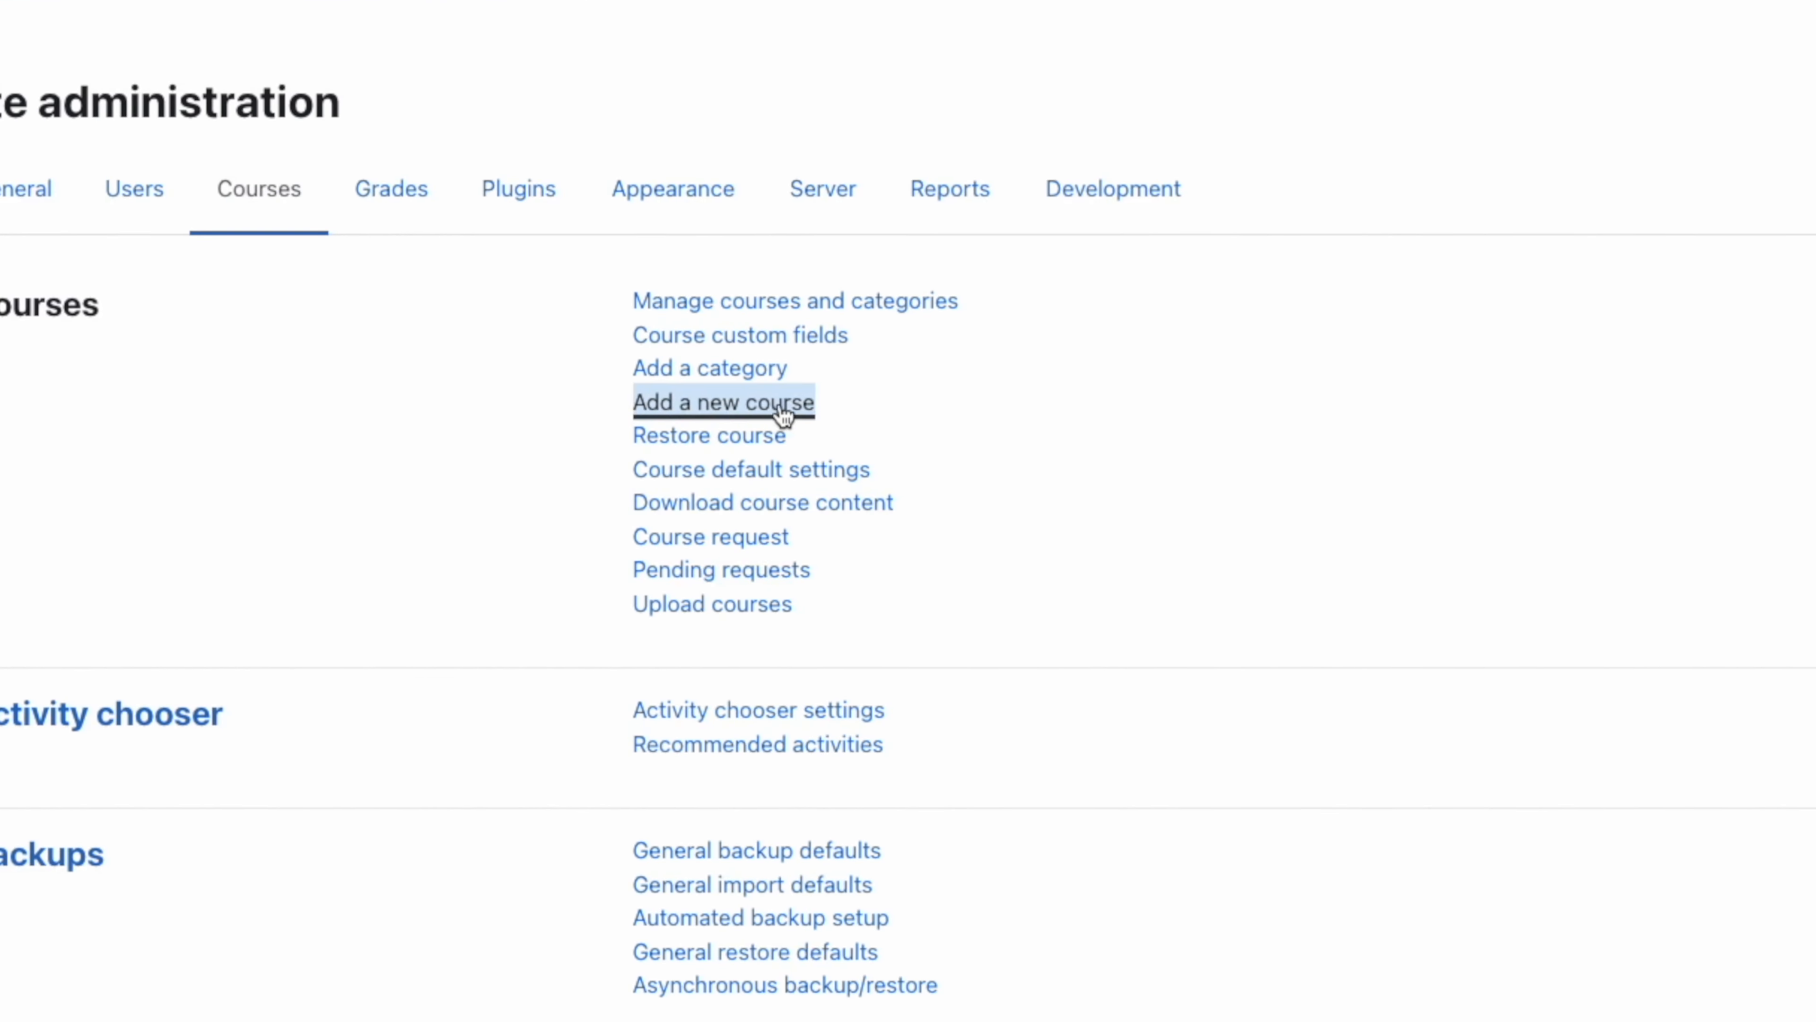
Step: Enter "demo course" as both the full name and the short name of the new course
scroll(1437, 580, down, 1)
click(1087, 459)
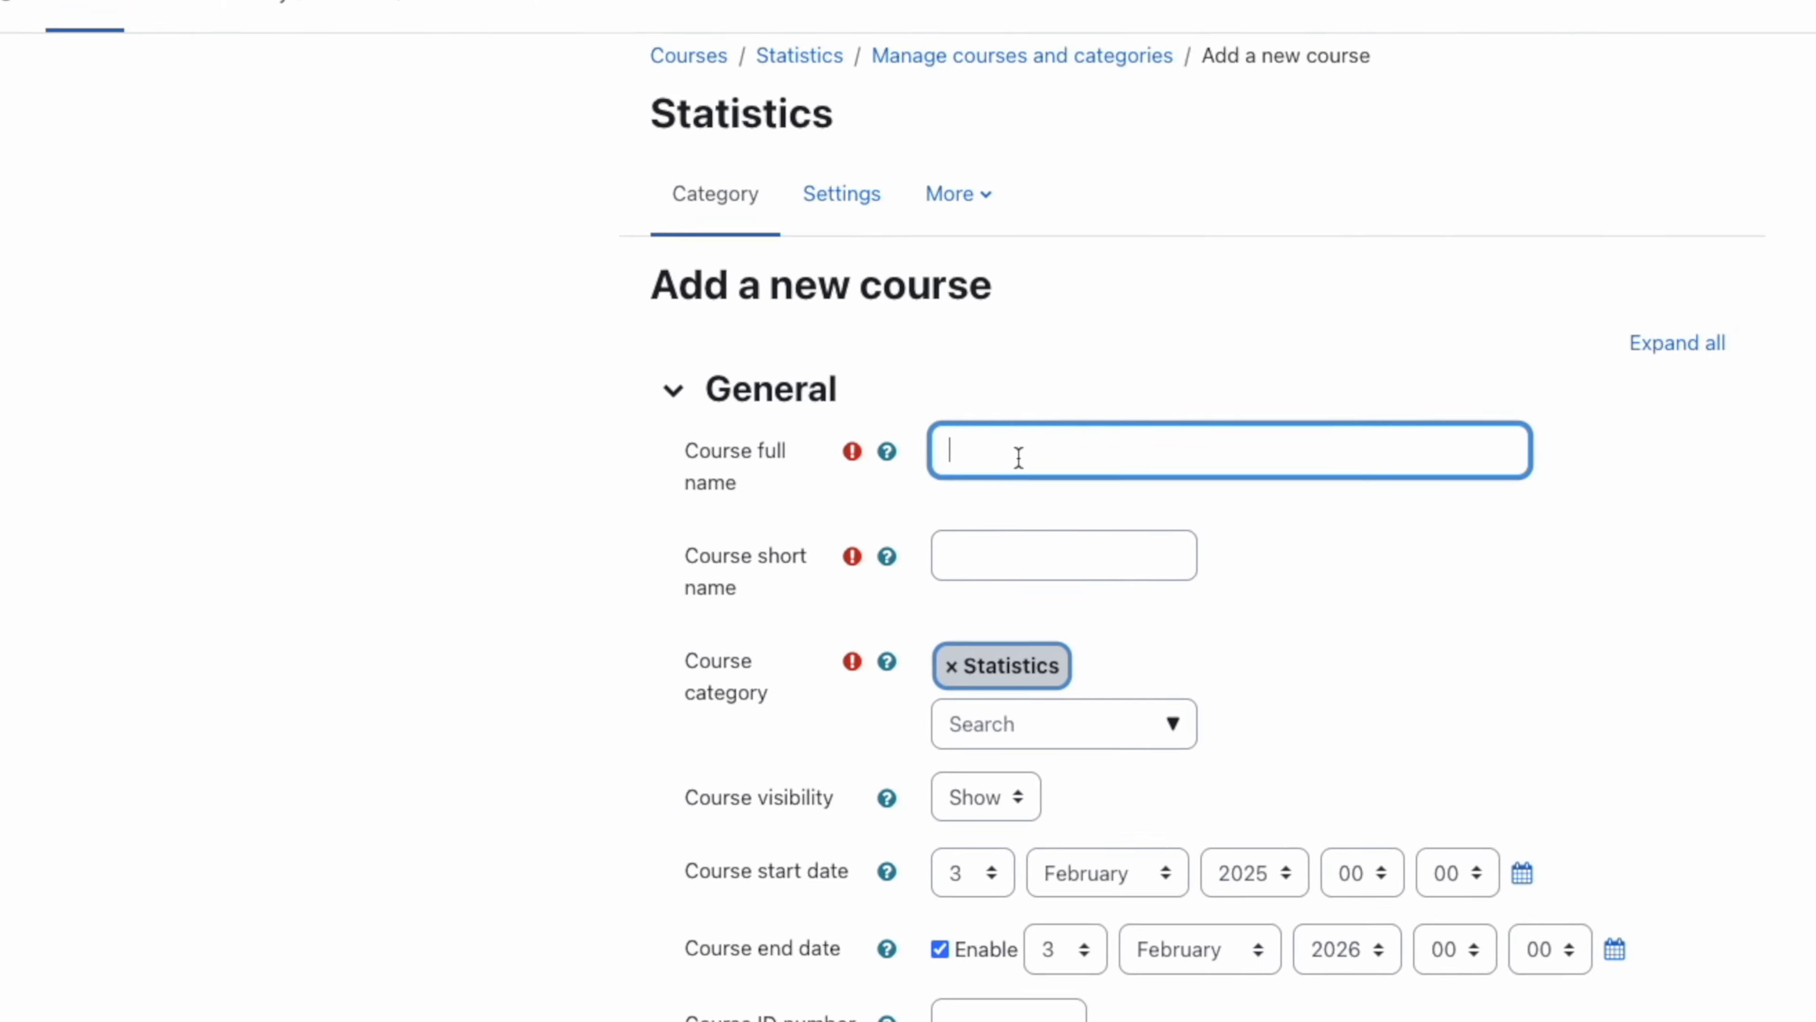
text(demo course)
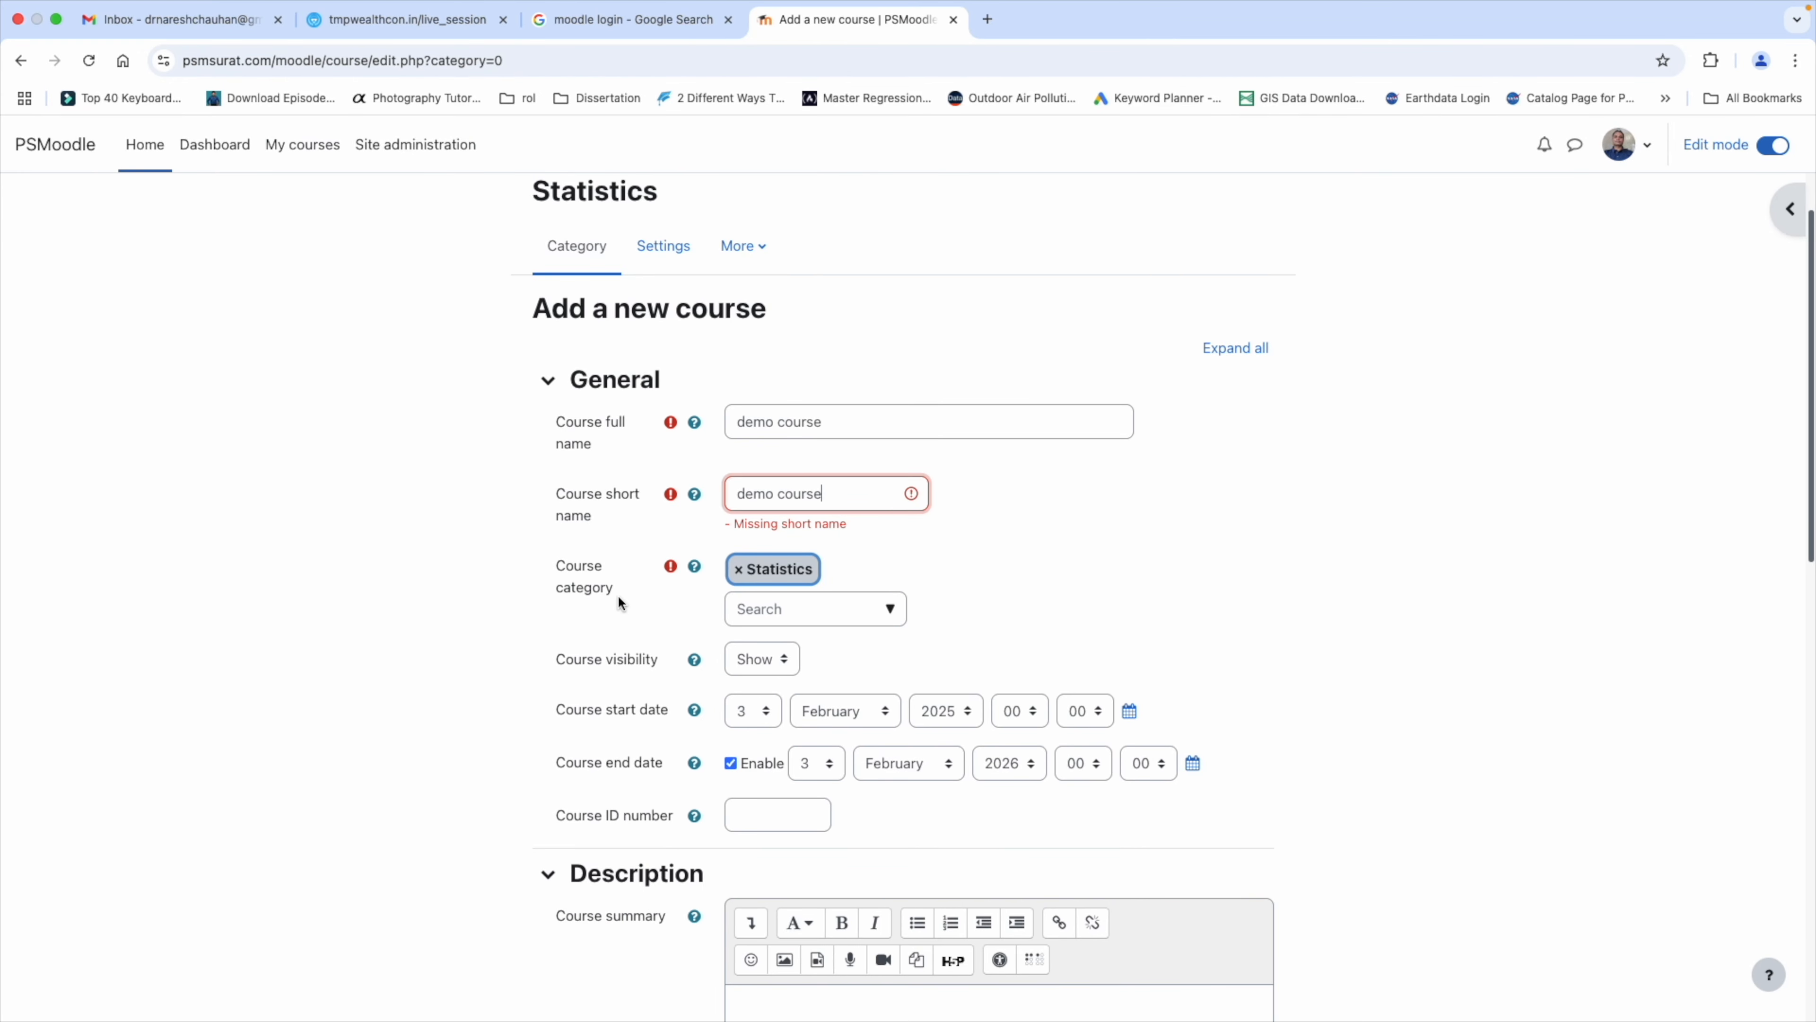
Step: Fill in the course summary with "demo course"
scroll(801, 654, down, 3)
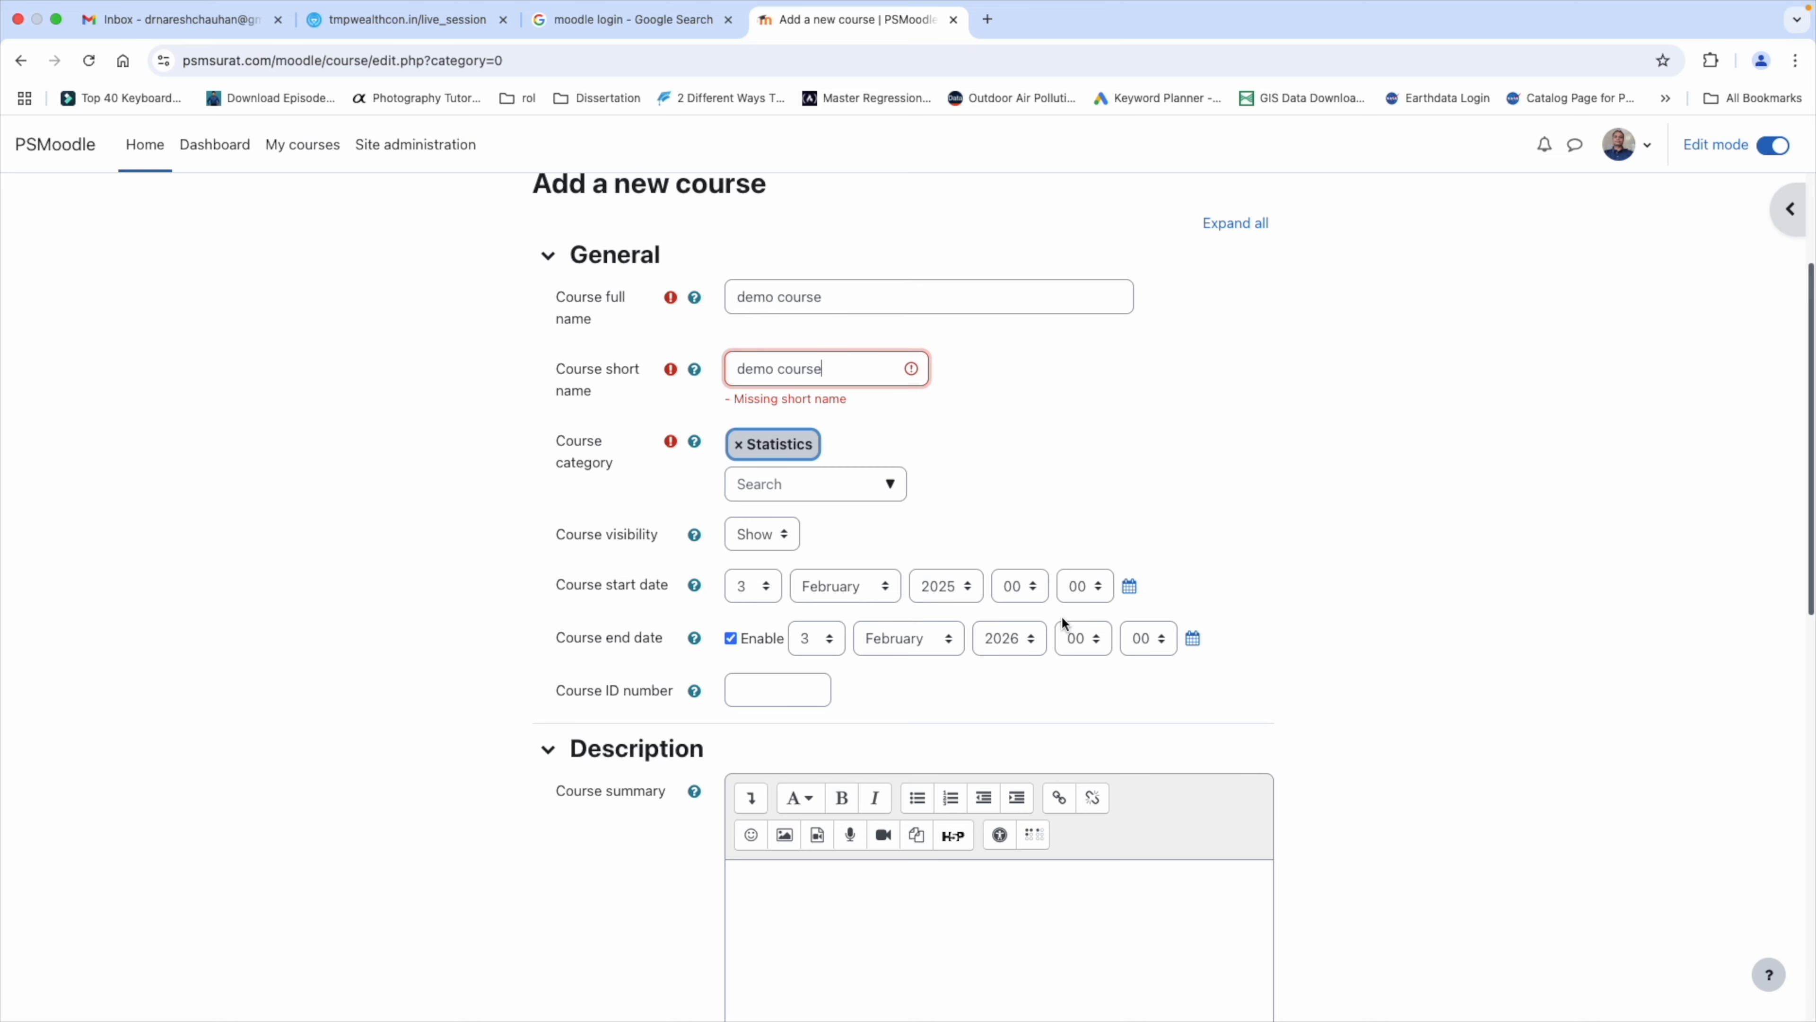
scroll(986, 649, down, 5)
click(831, 614)
scroll(830, 608, up, 5)
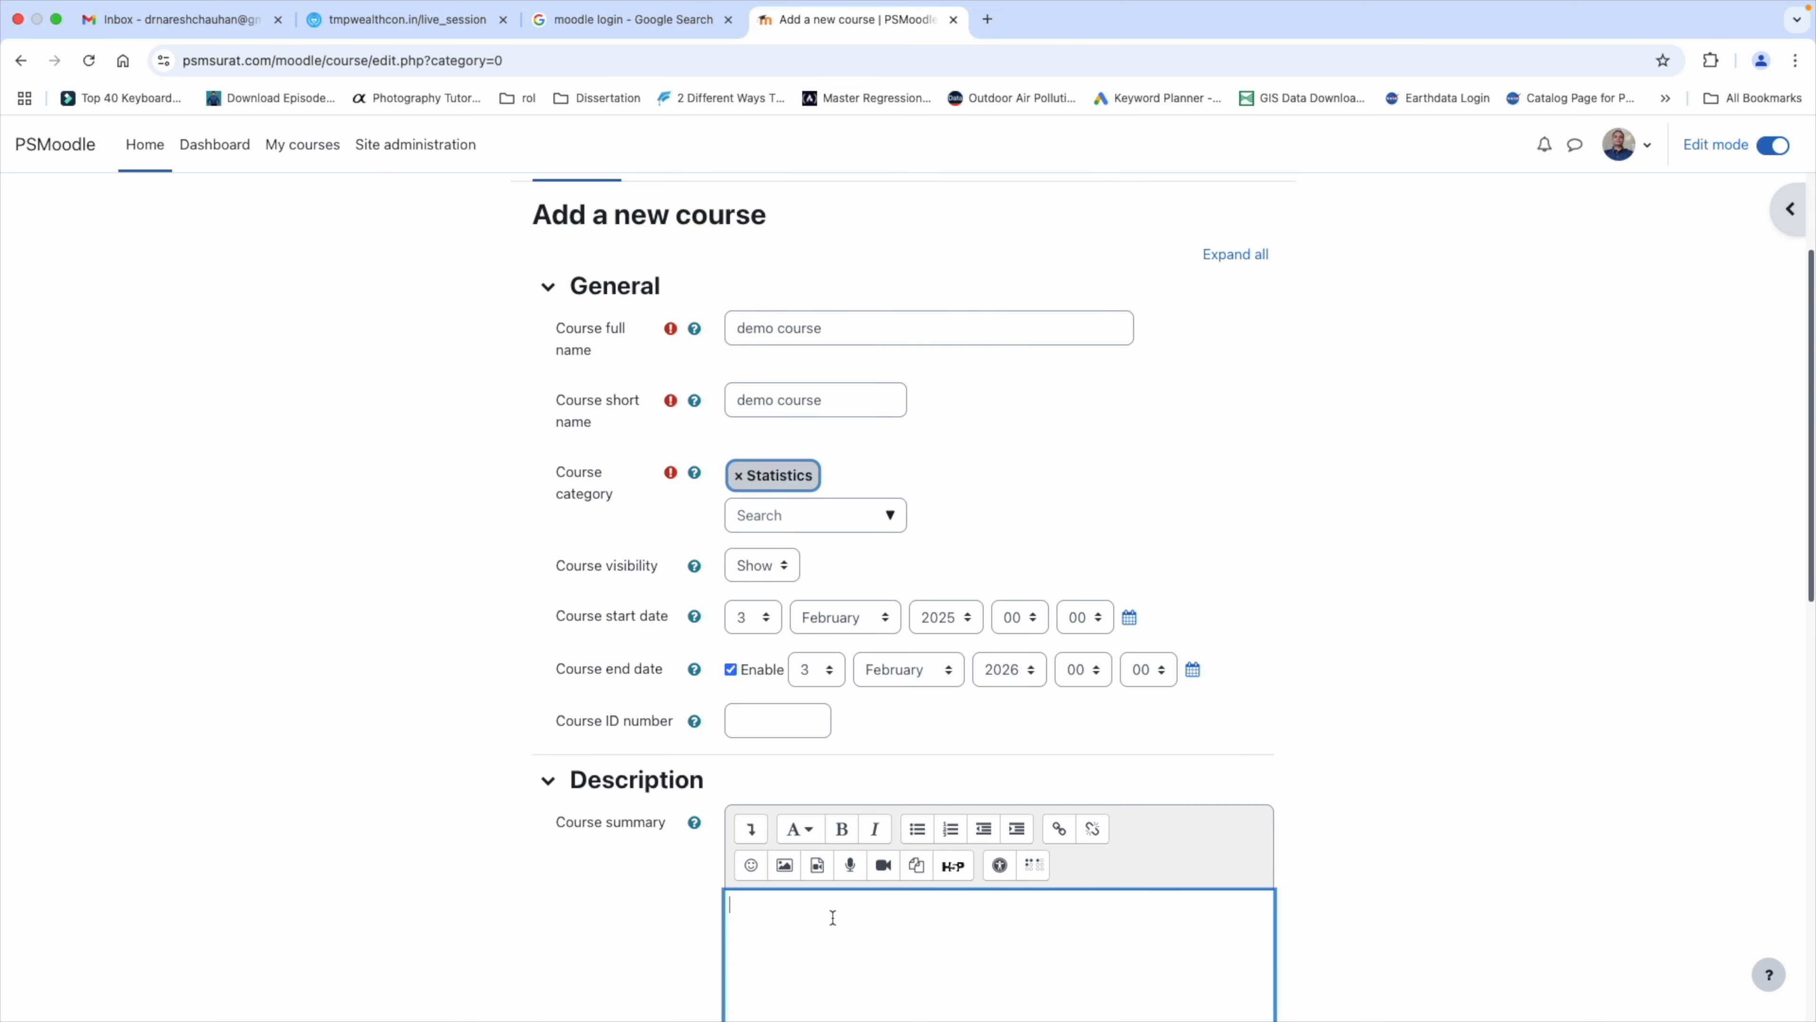
text(demo course)
Step: Upload moodleTN.jpg from the computer as the course image
scroll(884, 844, down, 10)
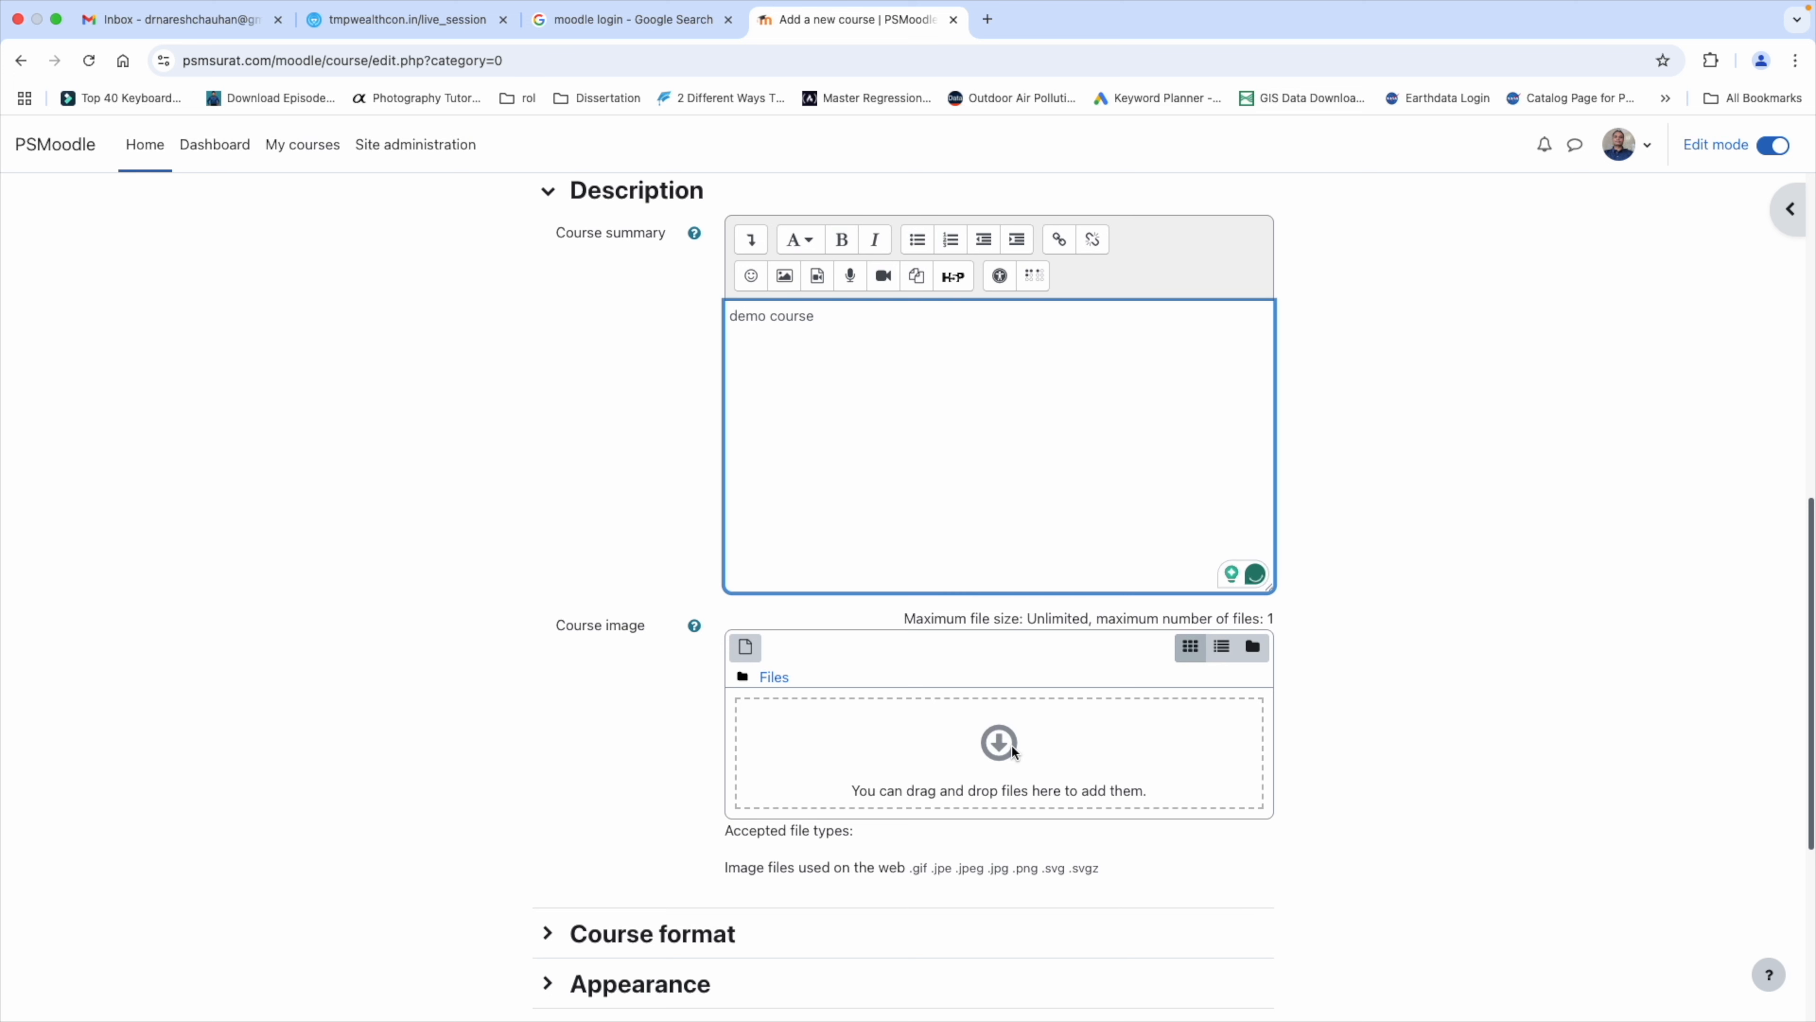
click(984, 739)
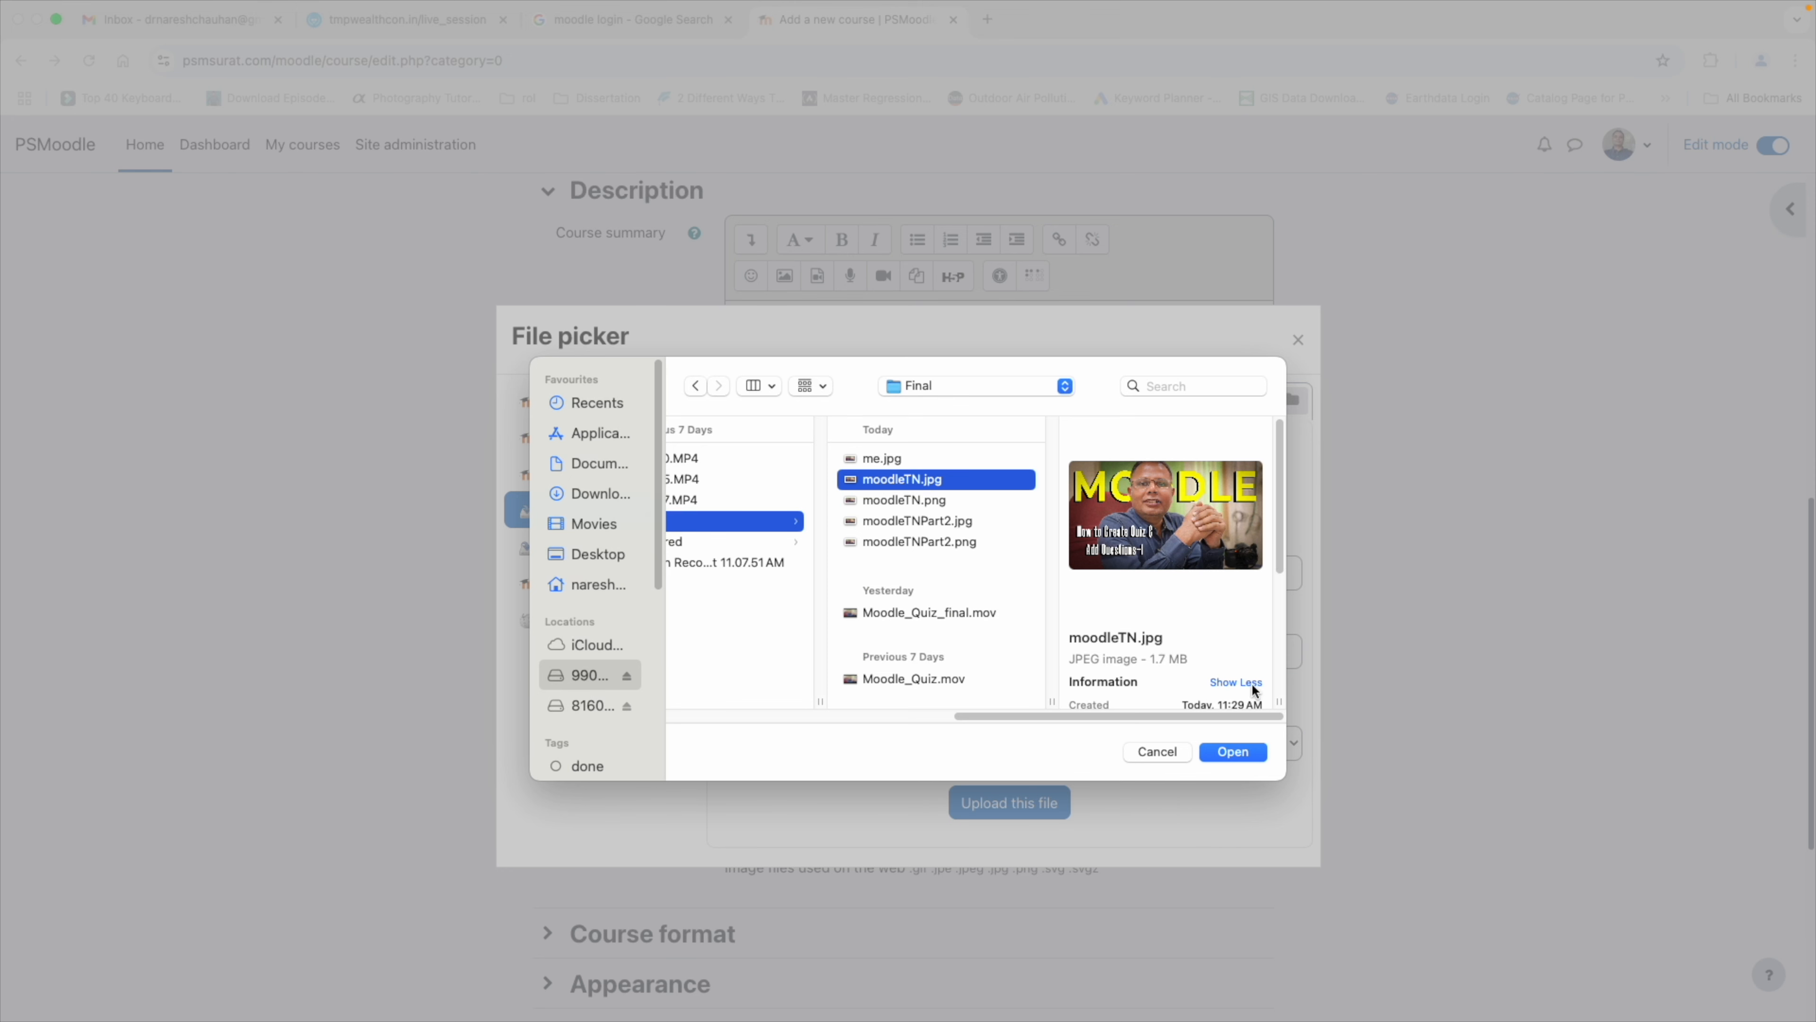
click(1237, 750)
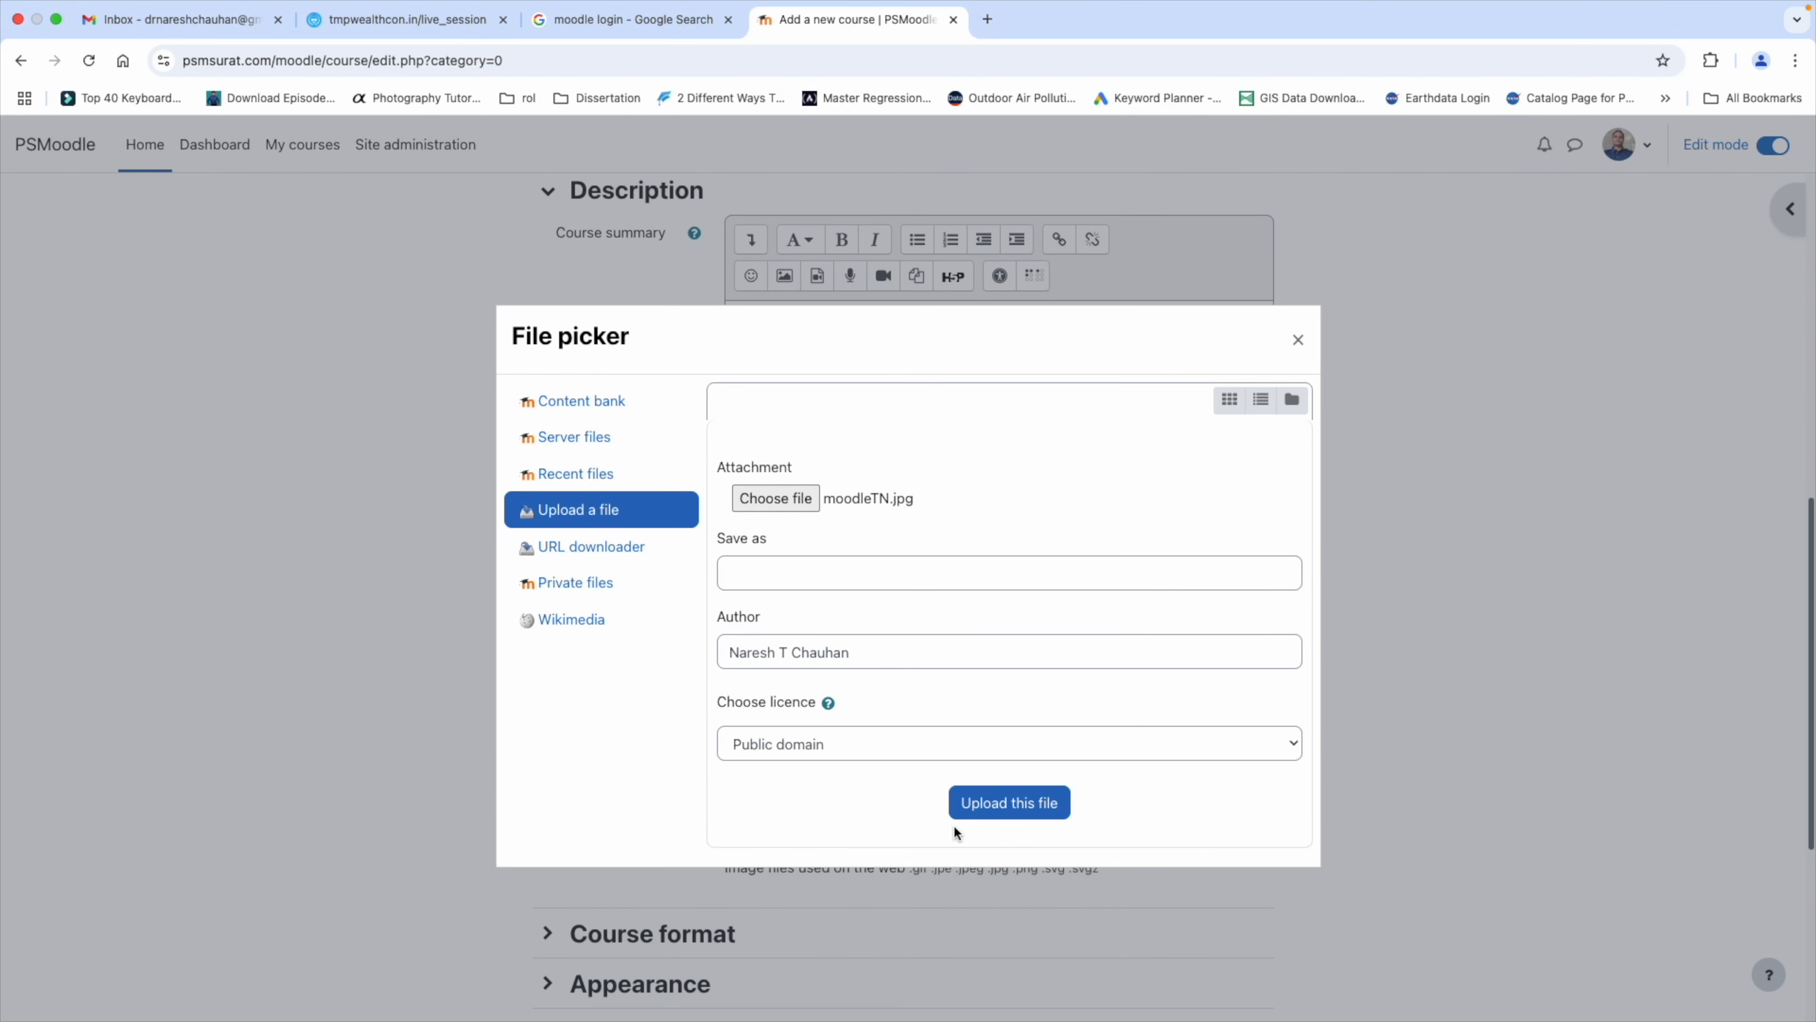
click(956, 812)
Step: Set the course format to Edwiser course formats and choose List Layout
scroll(881, 668, down, 5)
click(676, 547)
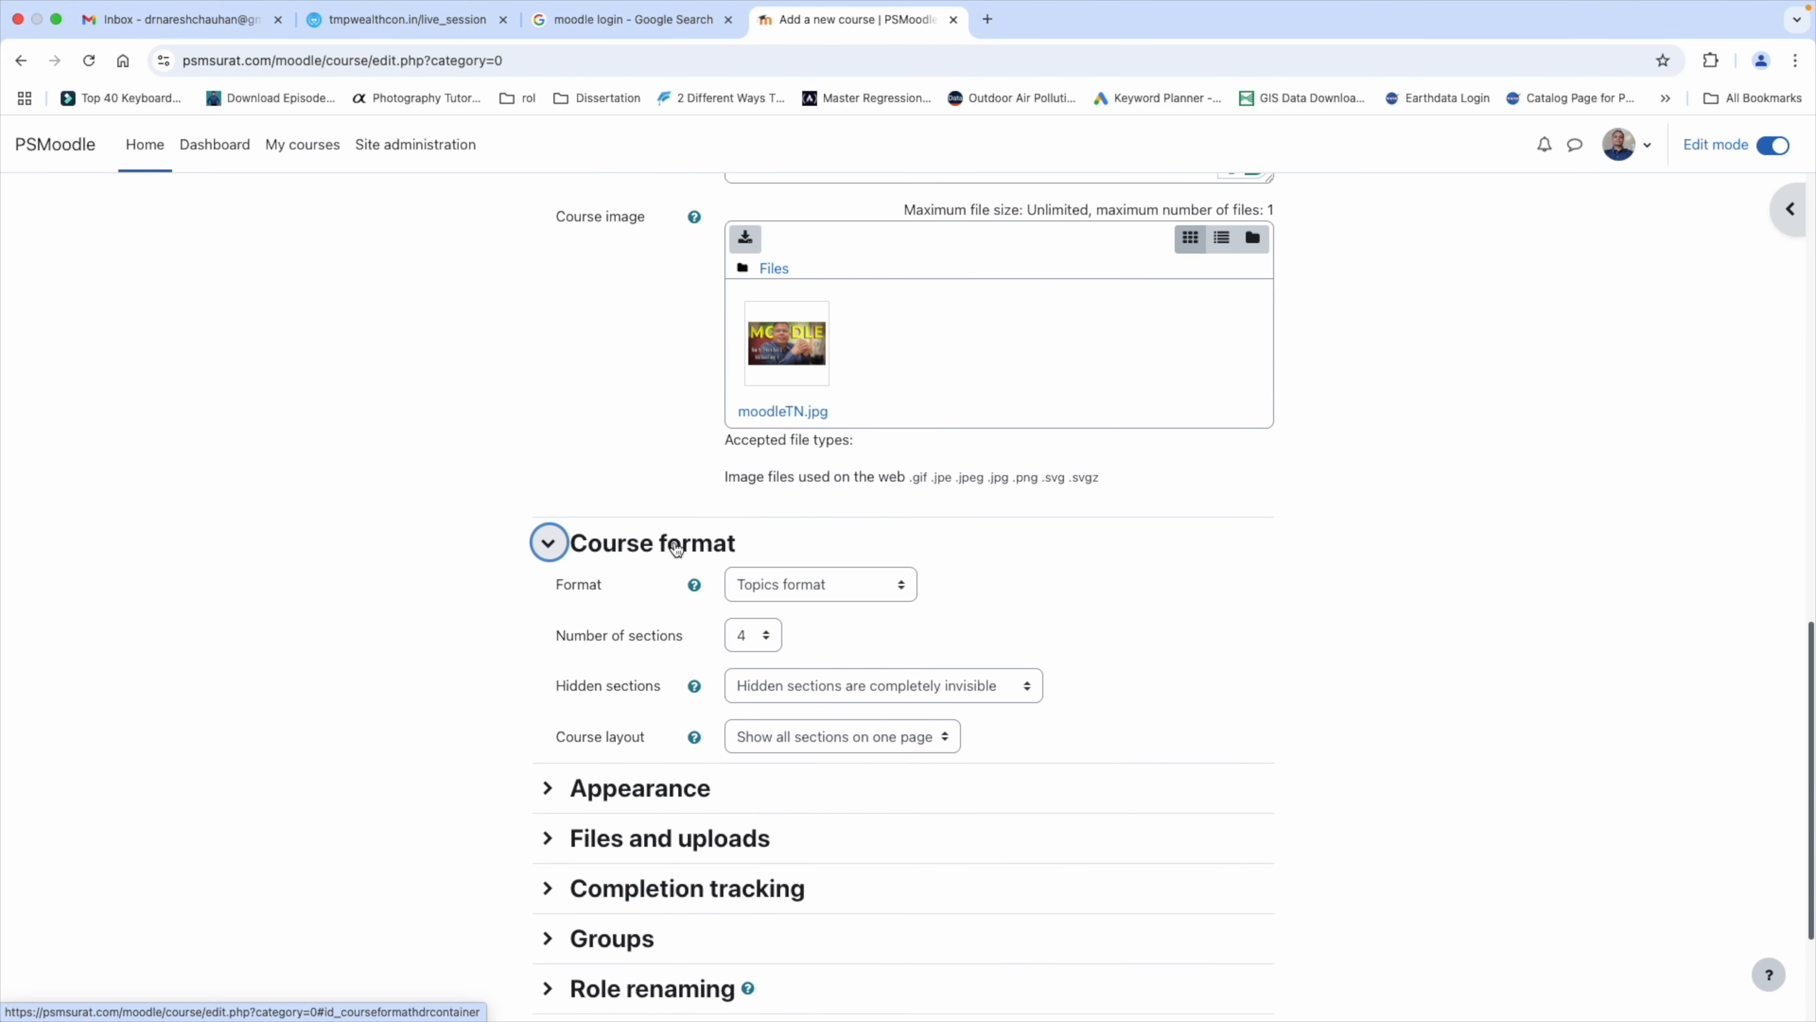
click(802, 581)
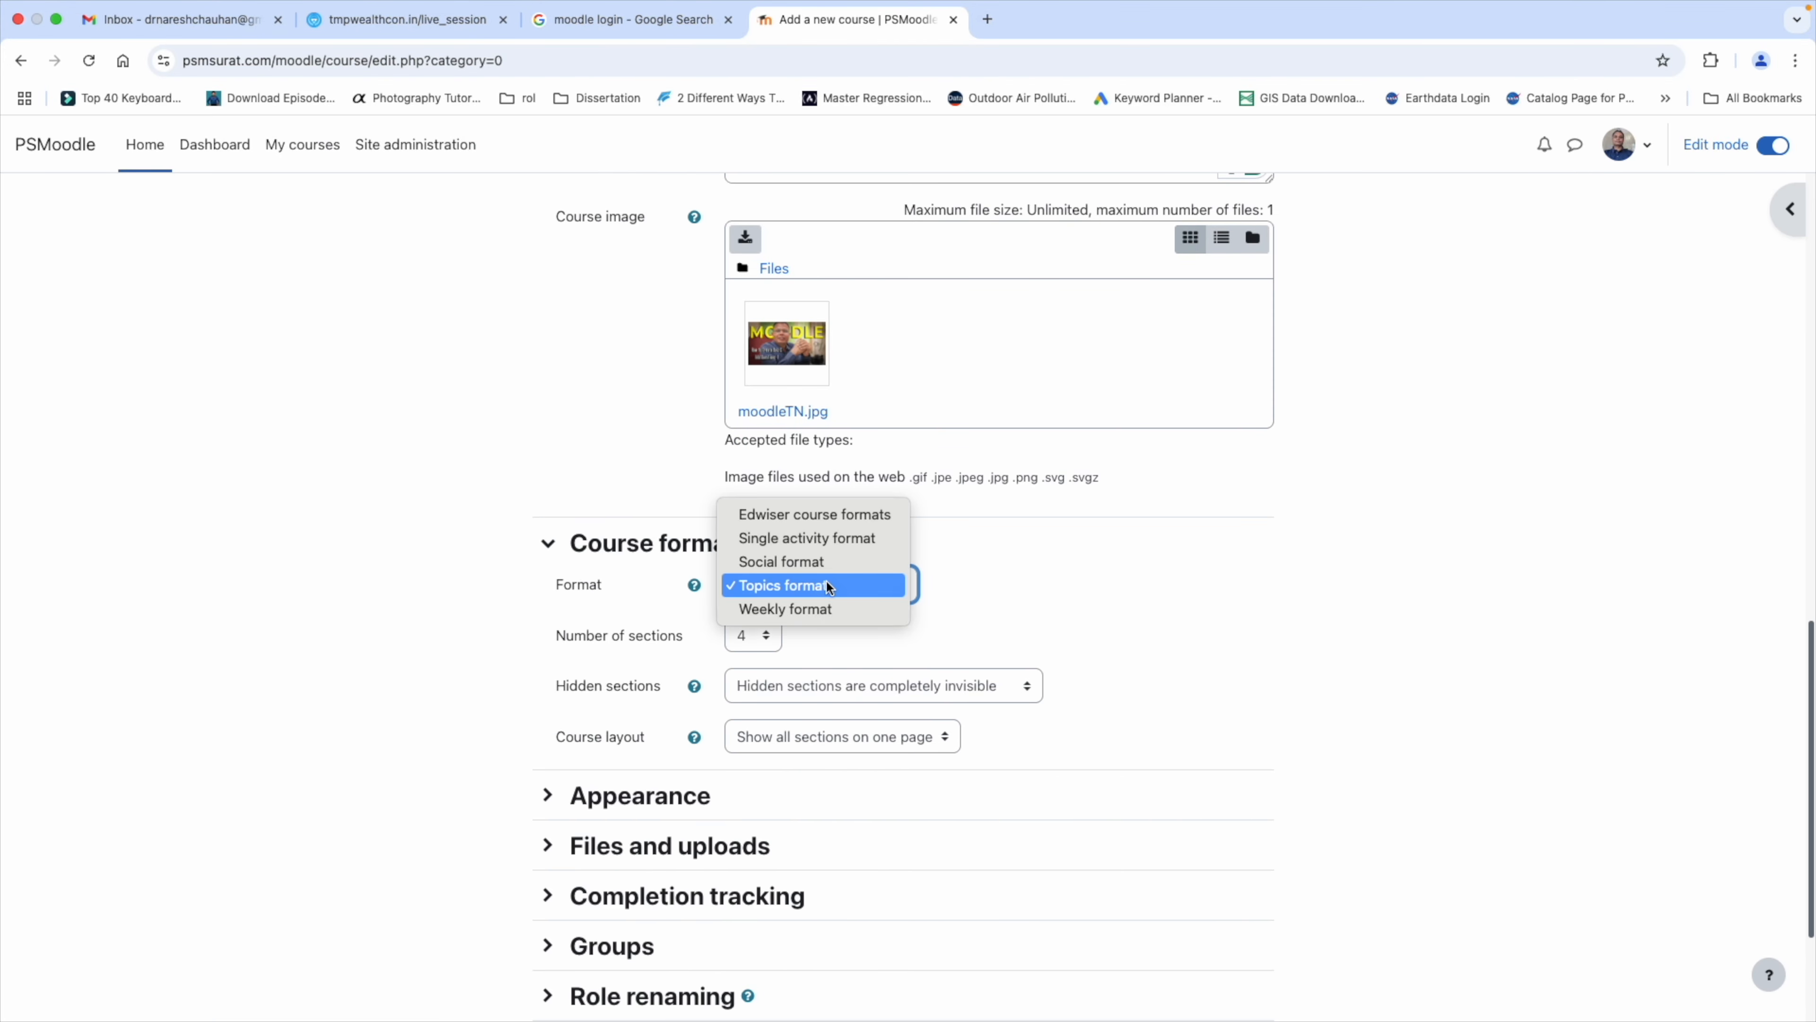
click(841, 514)
click(786, 466)
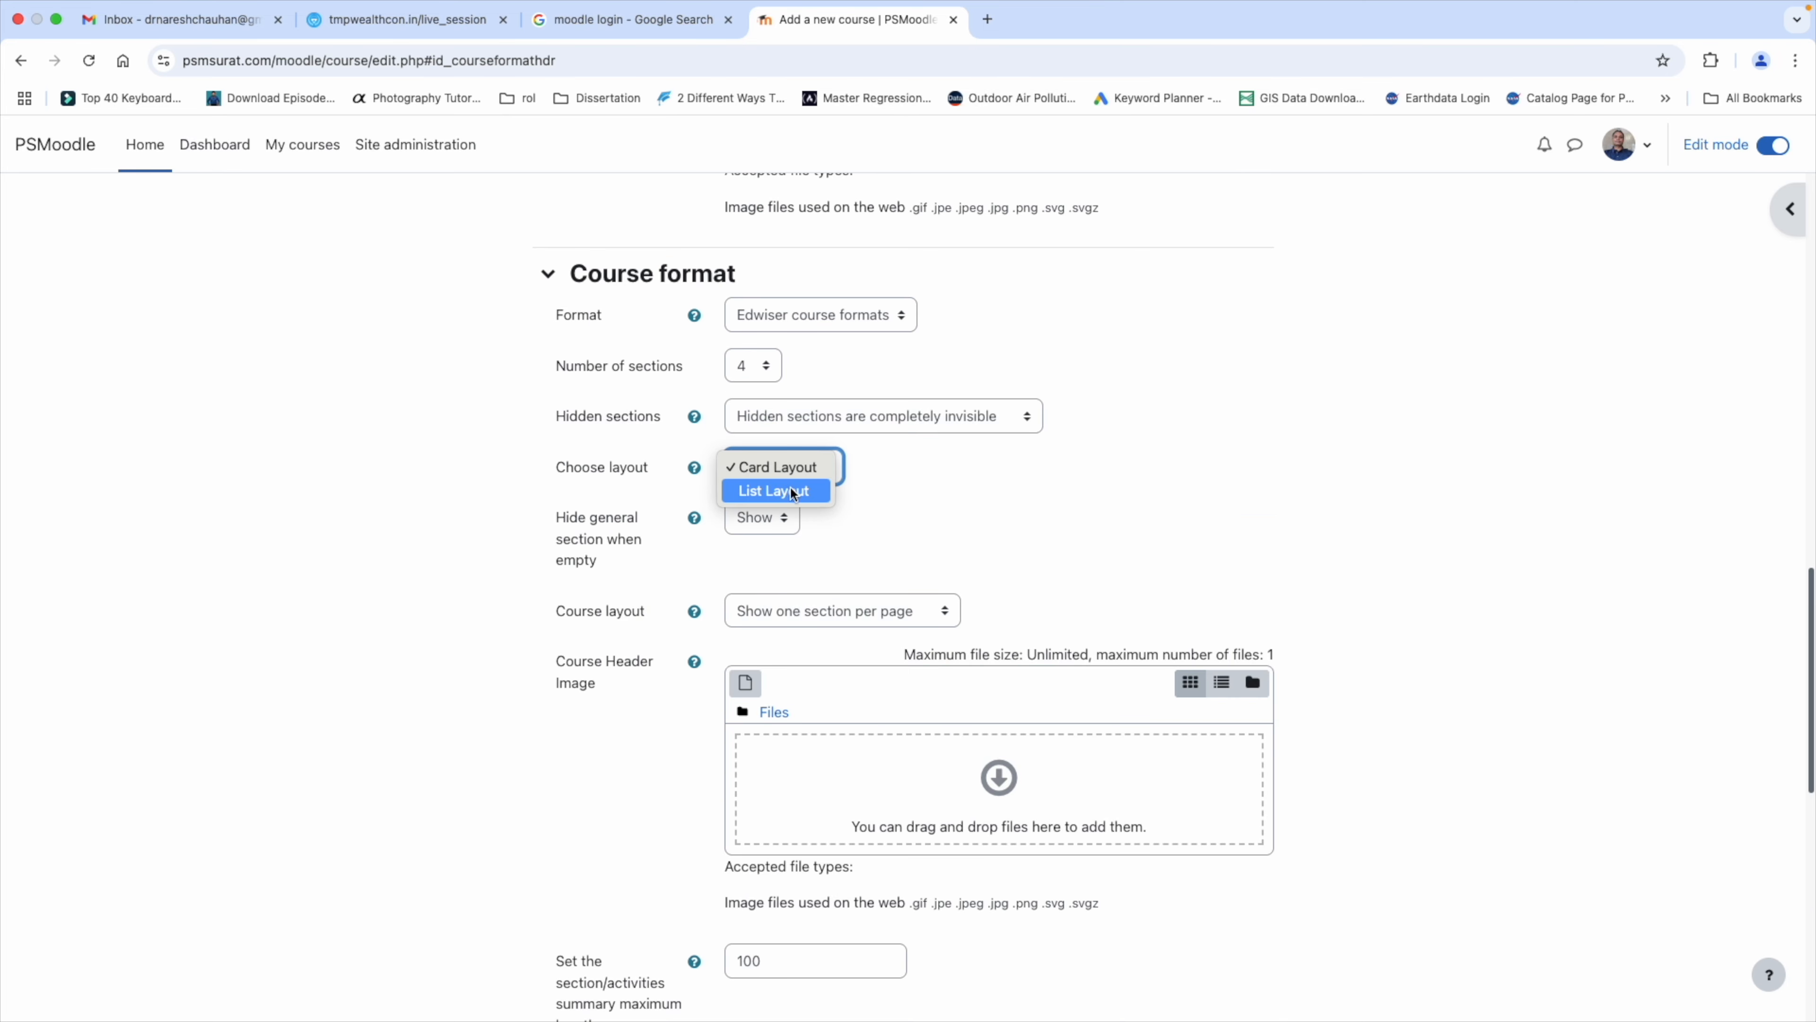
click(790, 490)
Step: Review the new course's Appearance, Files and uploads, Completion tracking, Groups and Role renaming settings
scroll(916, 533, down, 12)
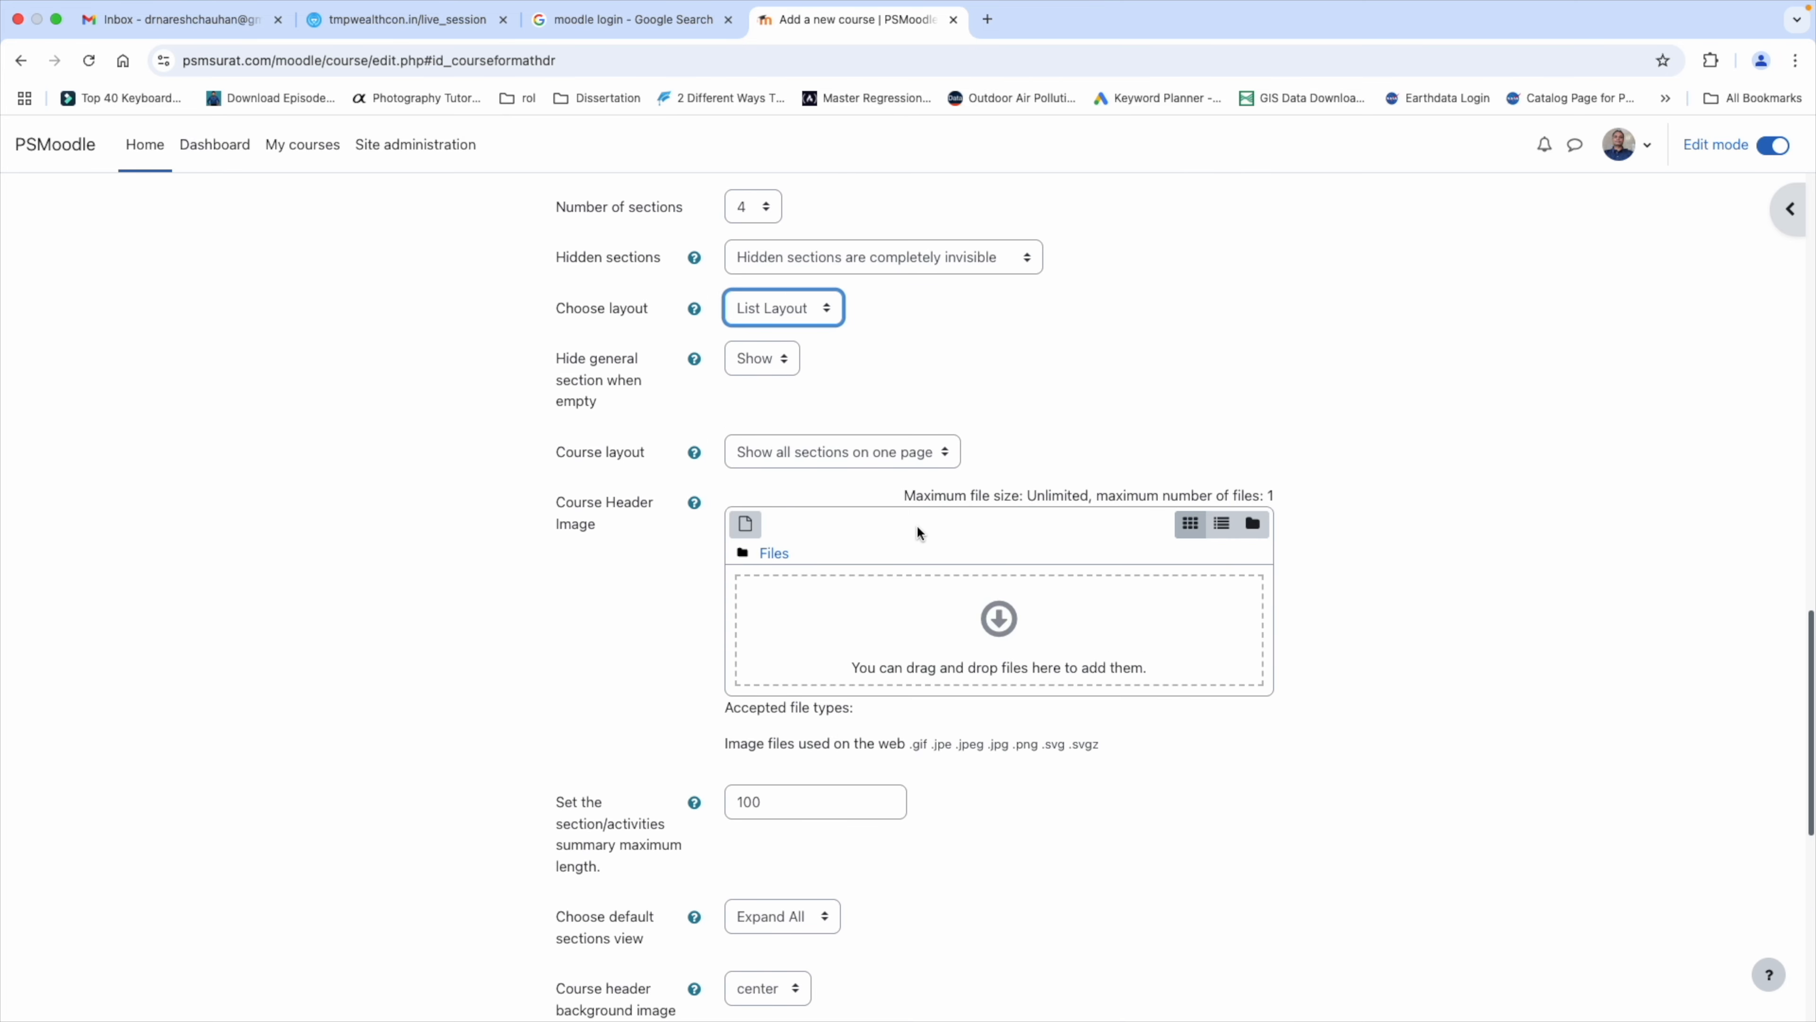
scroll(886, 609, down, 5)
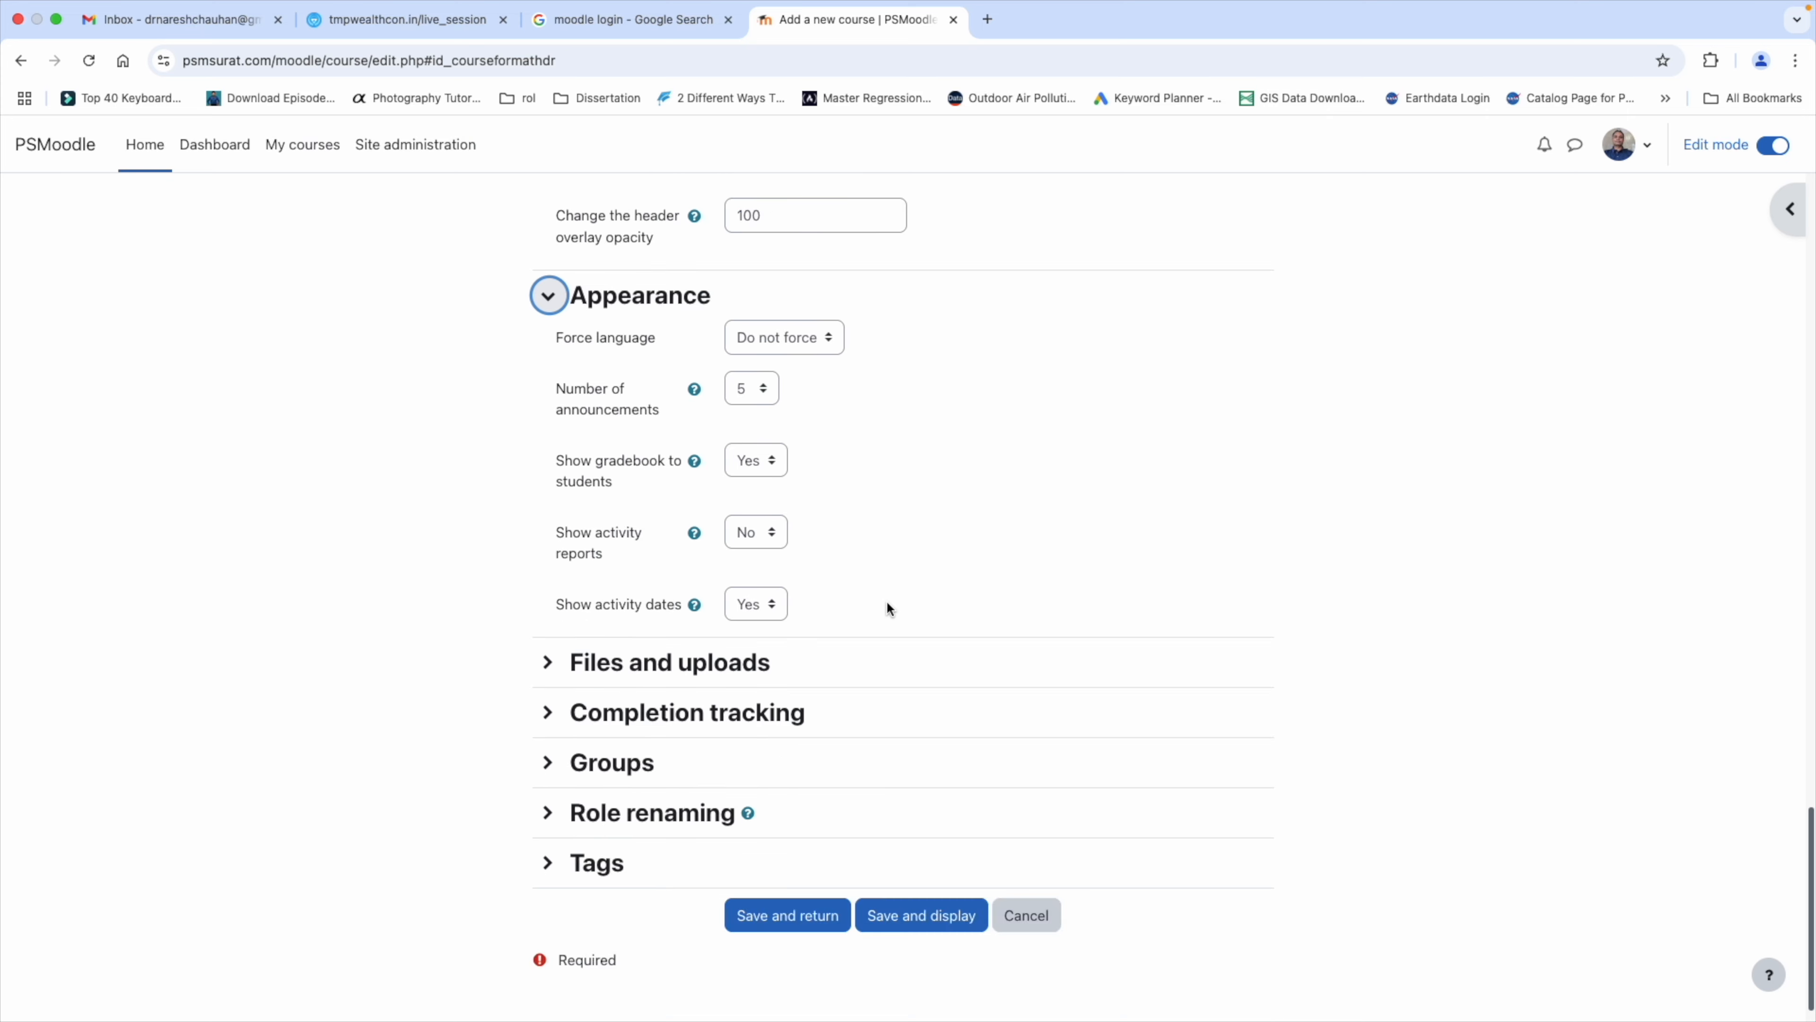
click(742, 661)
scroll(744, 665, down, 1)
click(805, 638)
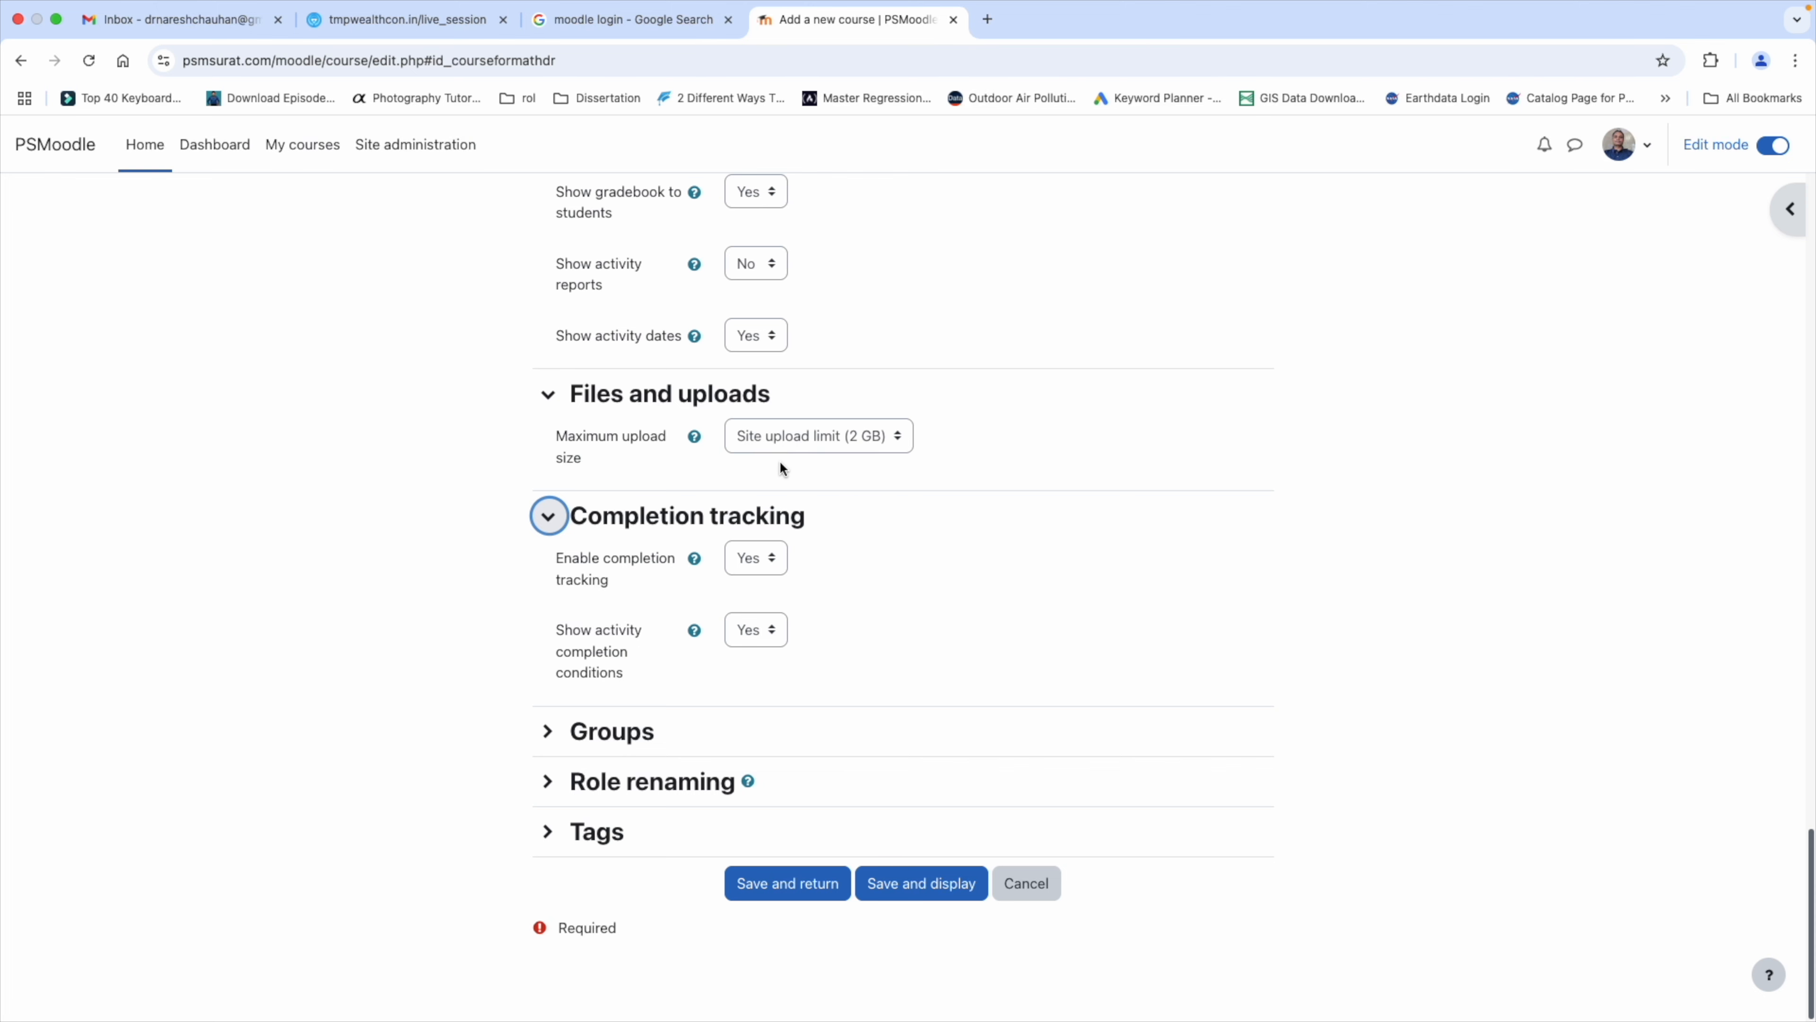
click(590, 744)
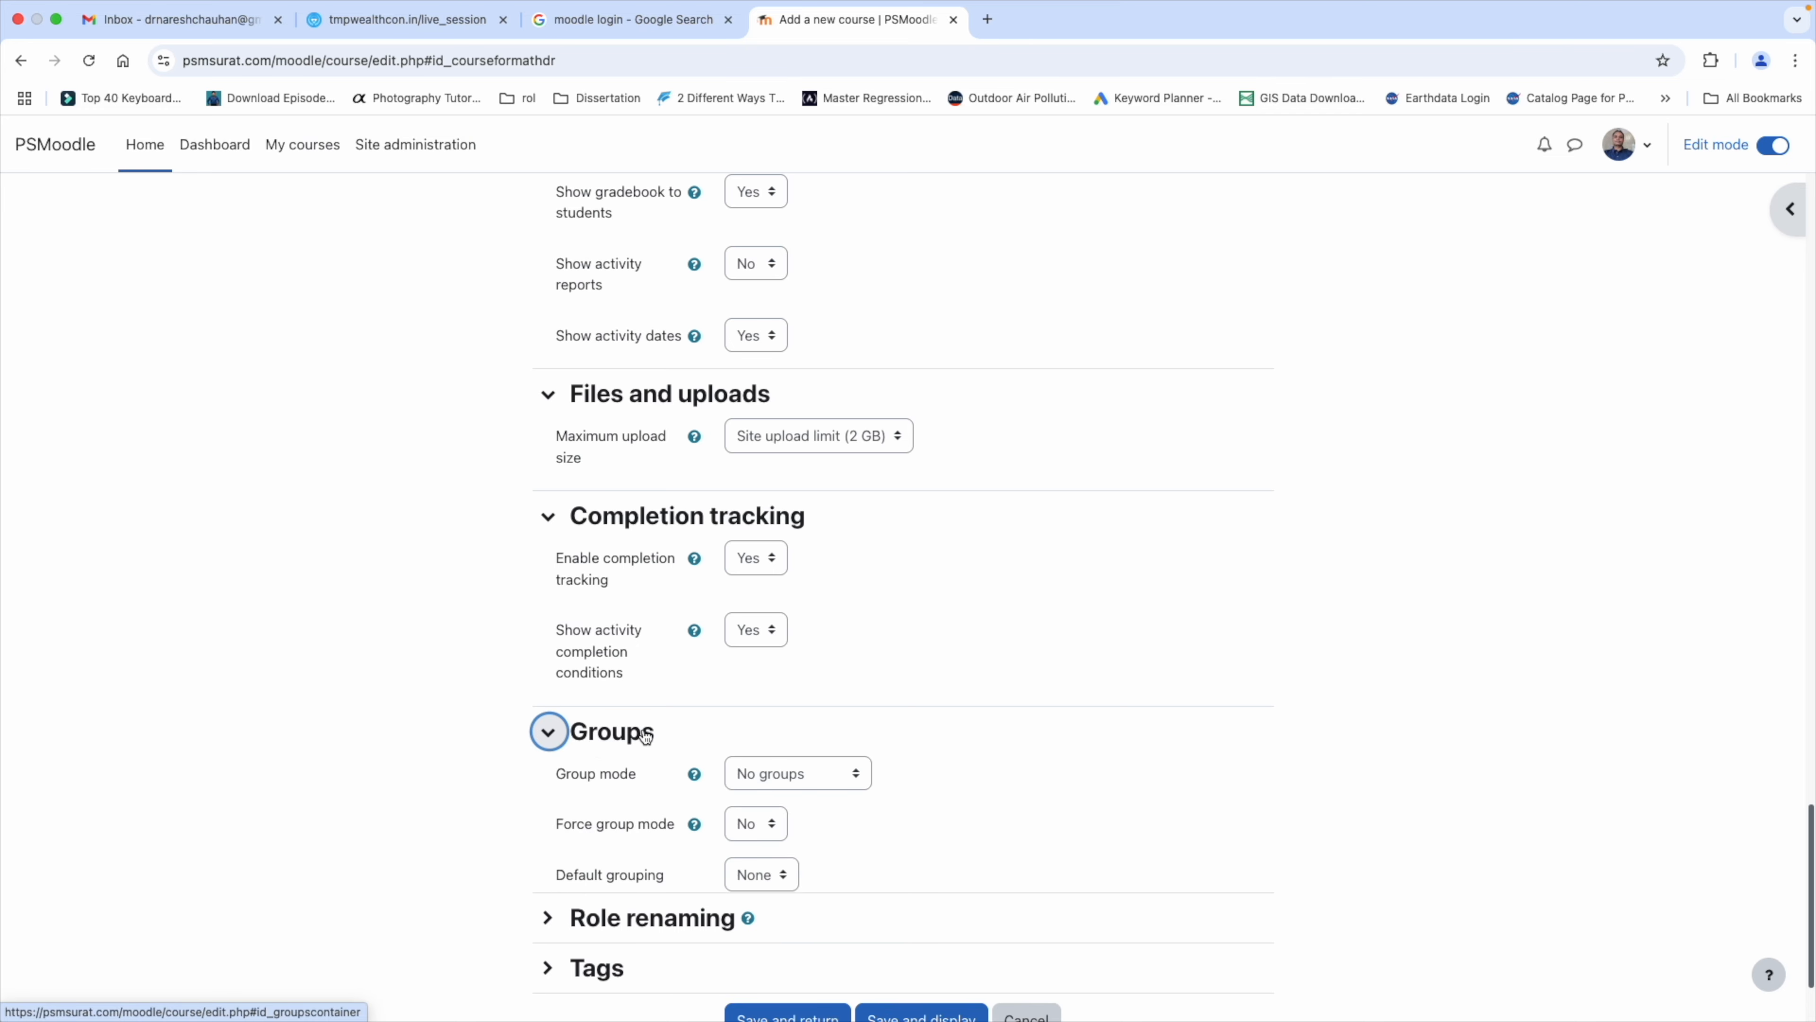
scroll(669, 731, down, 2)
click(766, 673)
click(767, 673)
click(629, 831)
scroll(626, 810, down, 8)
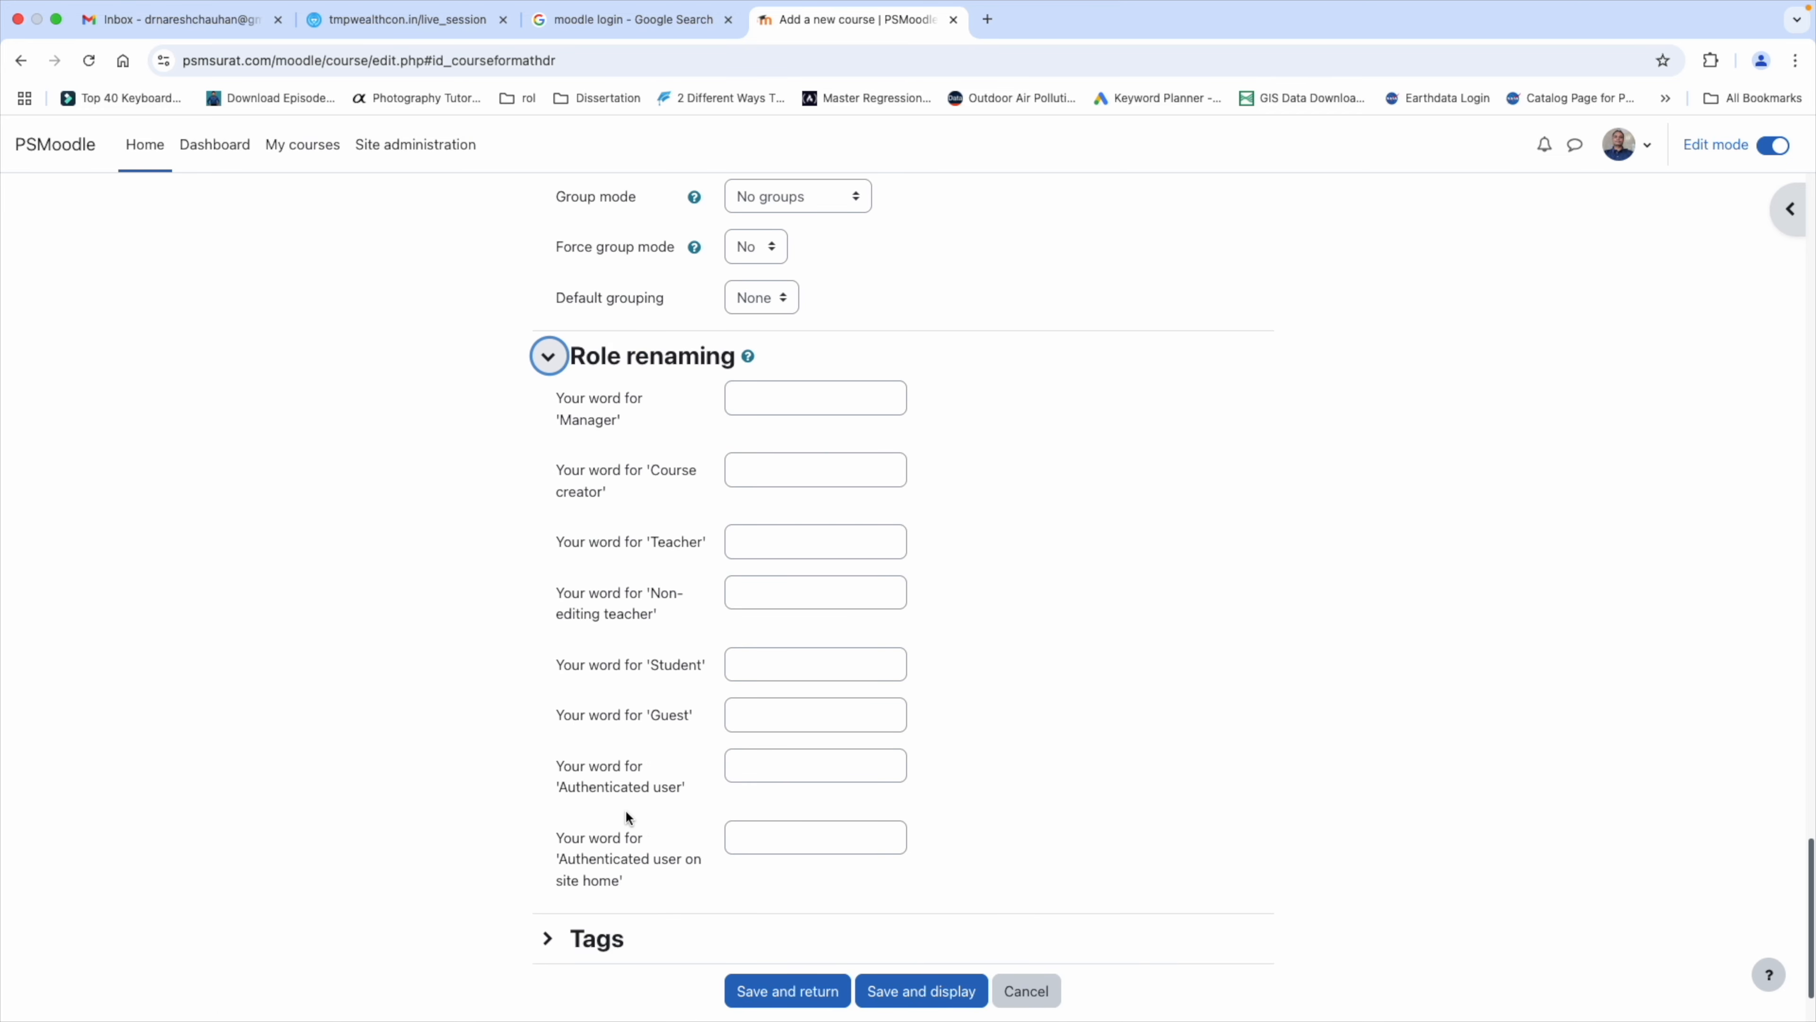
Step: Add the General tag to the new course and save the course with return to the course list
click(615, 833)
scroll(693, 815, down, 1)
click(794, 877)
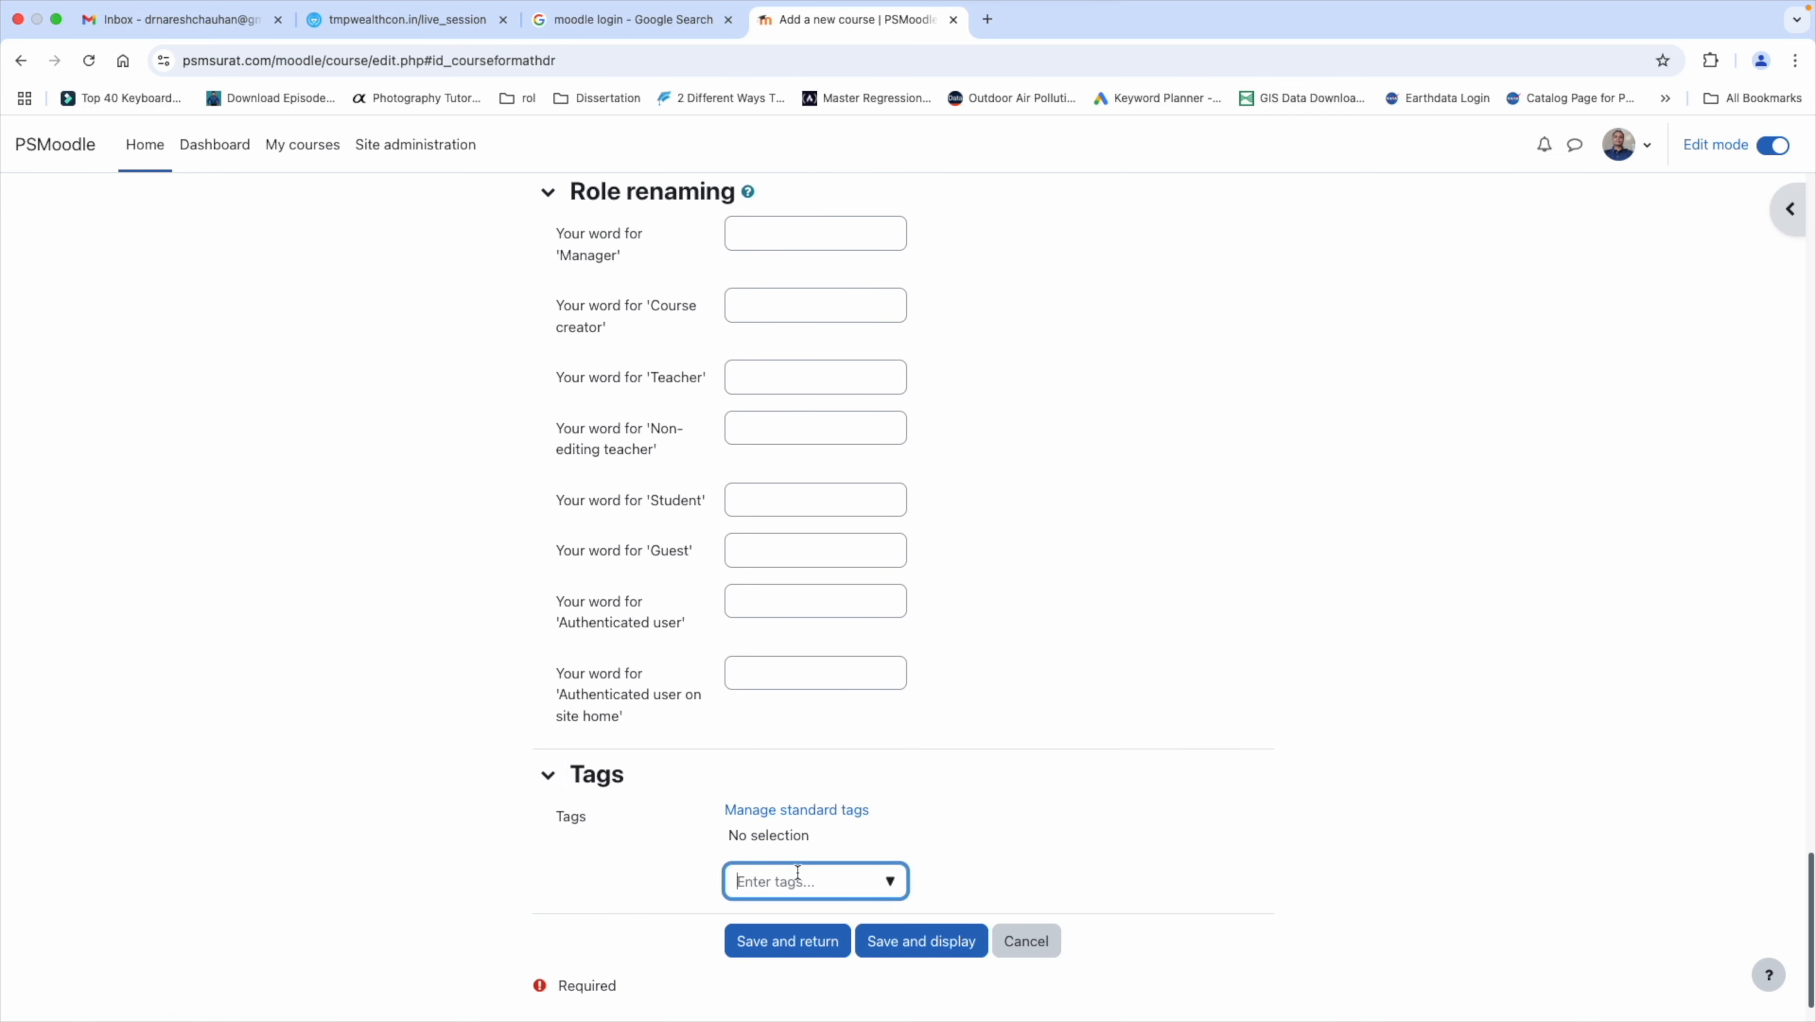
click(807, 944)
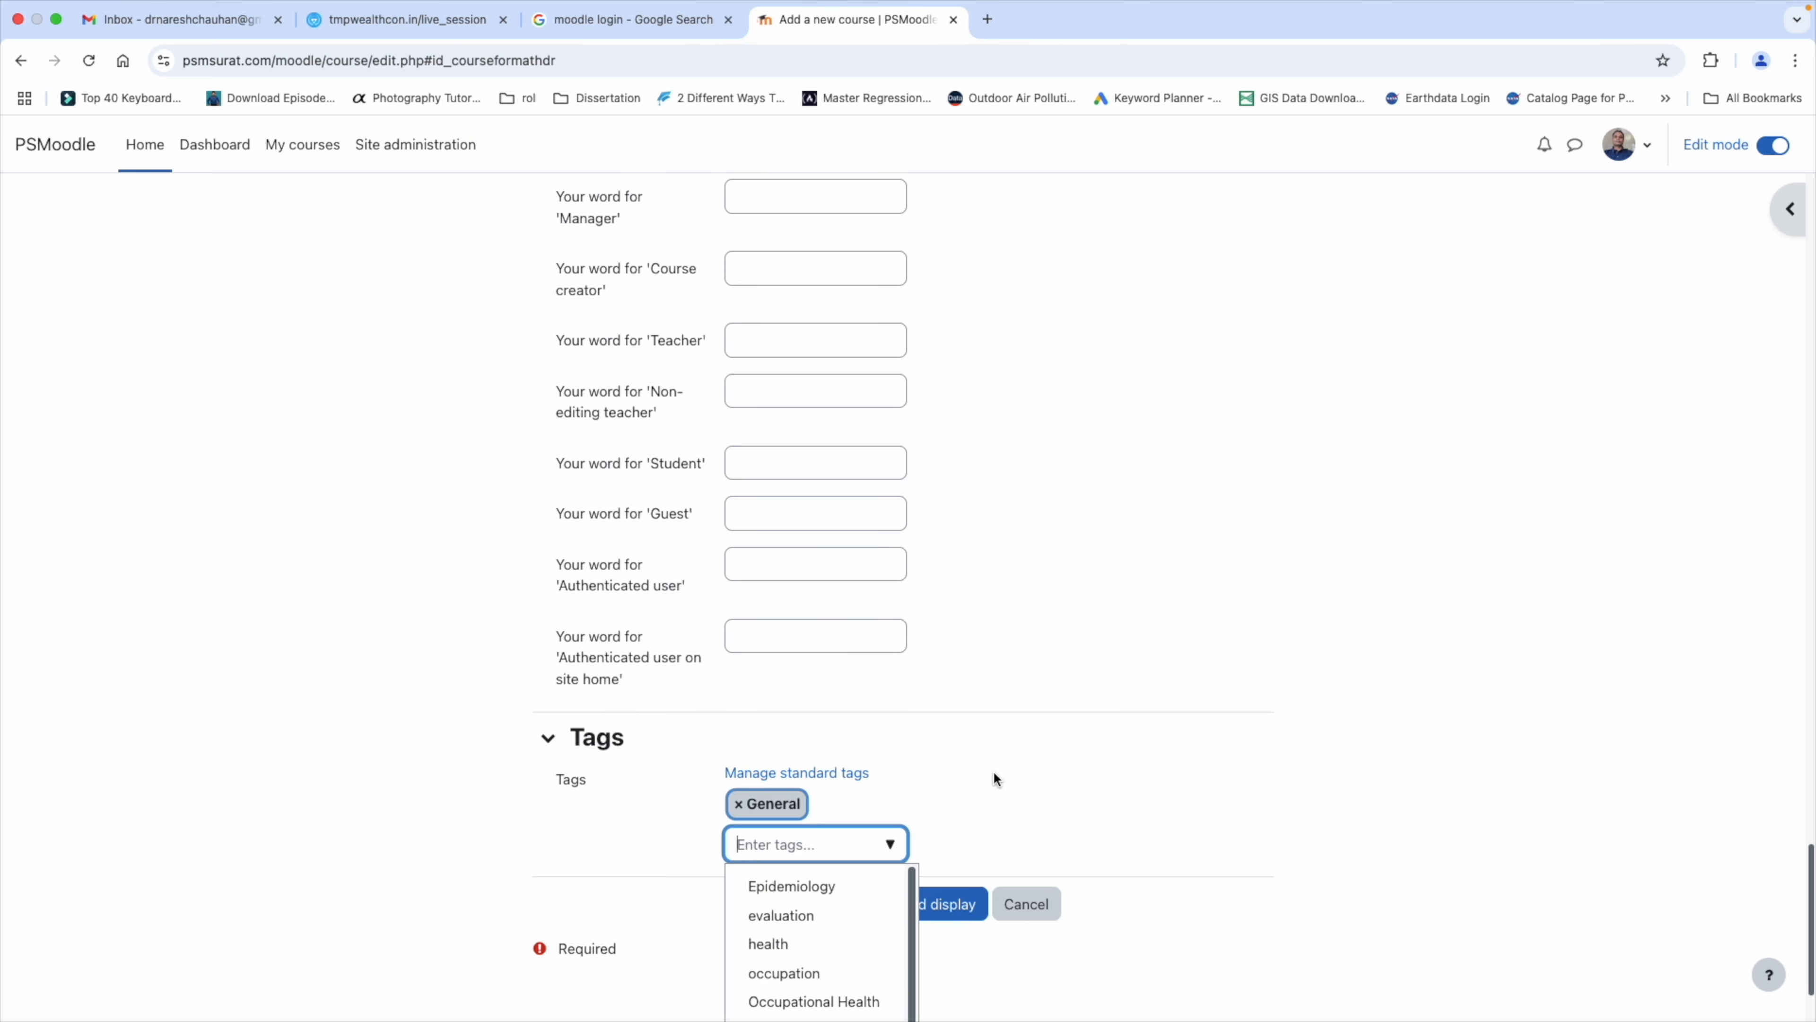
click(993, 771)
click(779, 918)
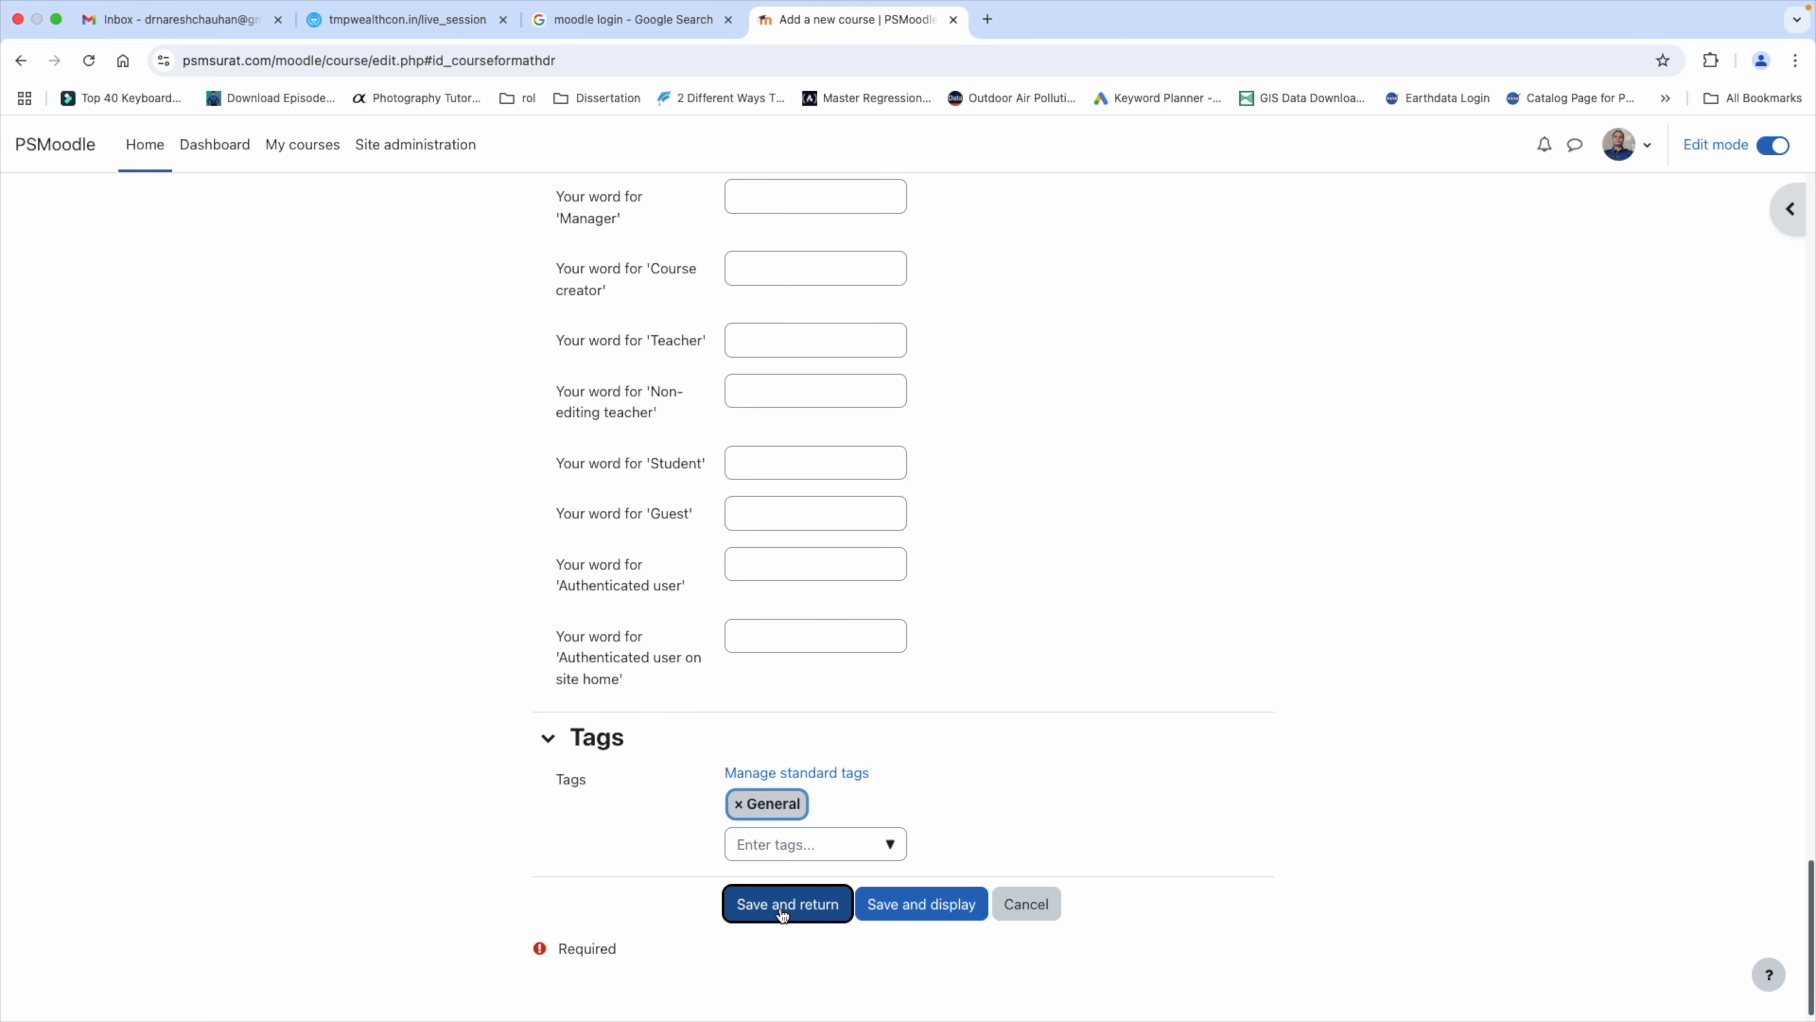
Step: Open demo course from the site's home page and examine its introduction, activities and first section
click(201, 156)
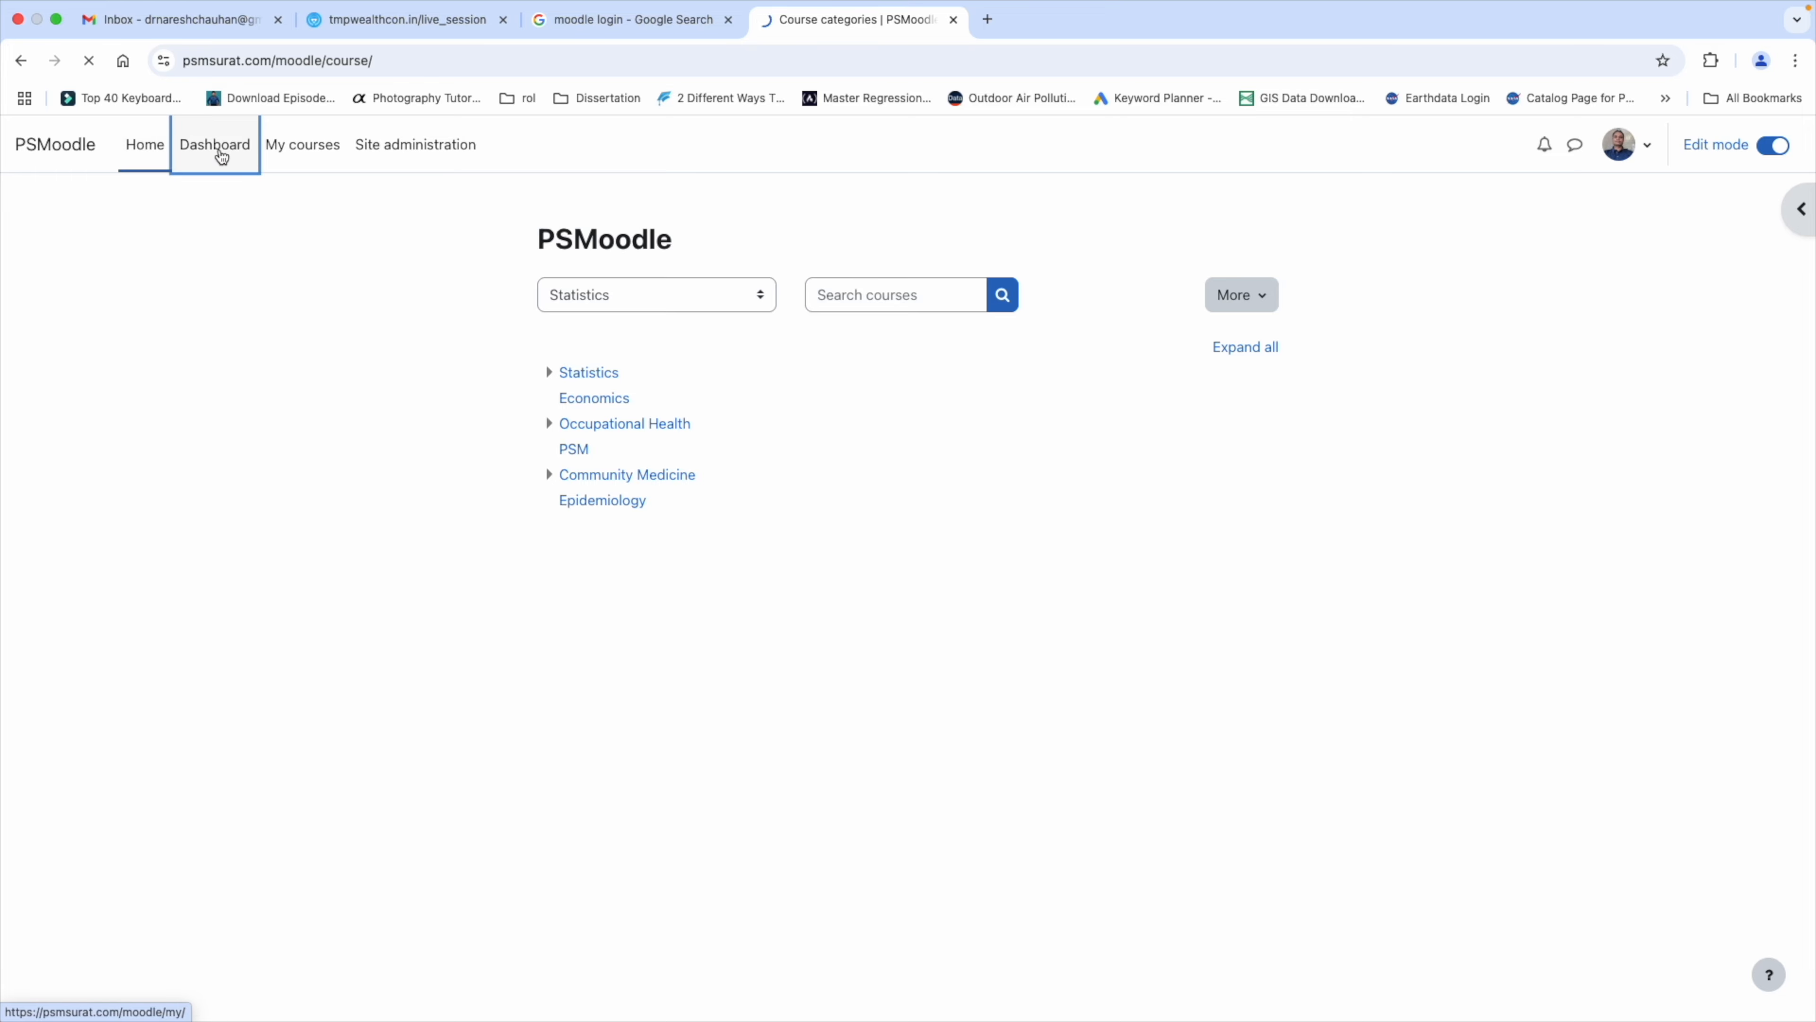
click(153, 148)
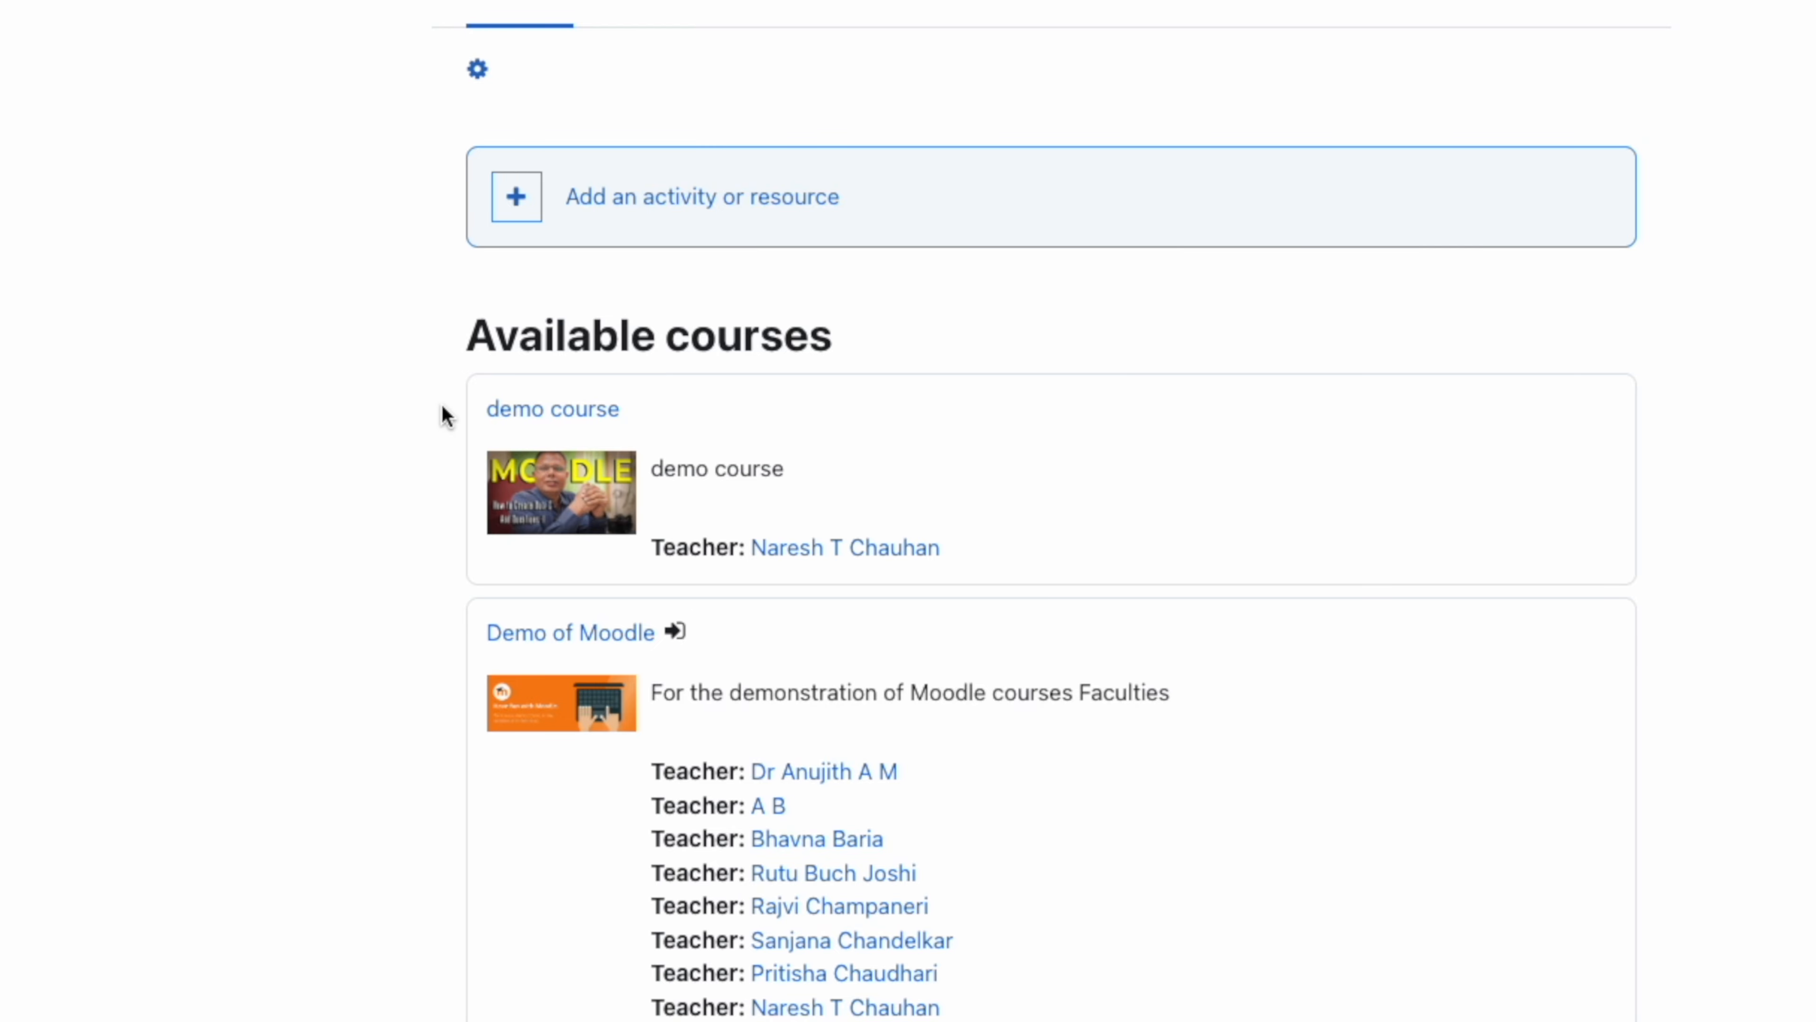
click(566, 423)
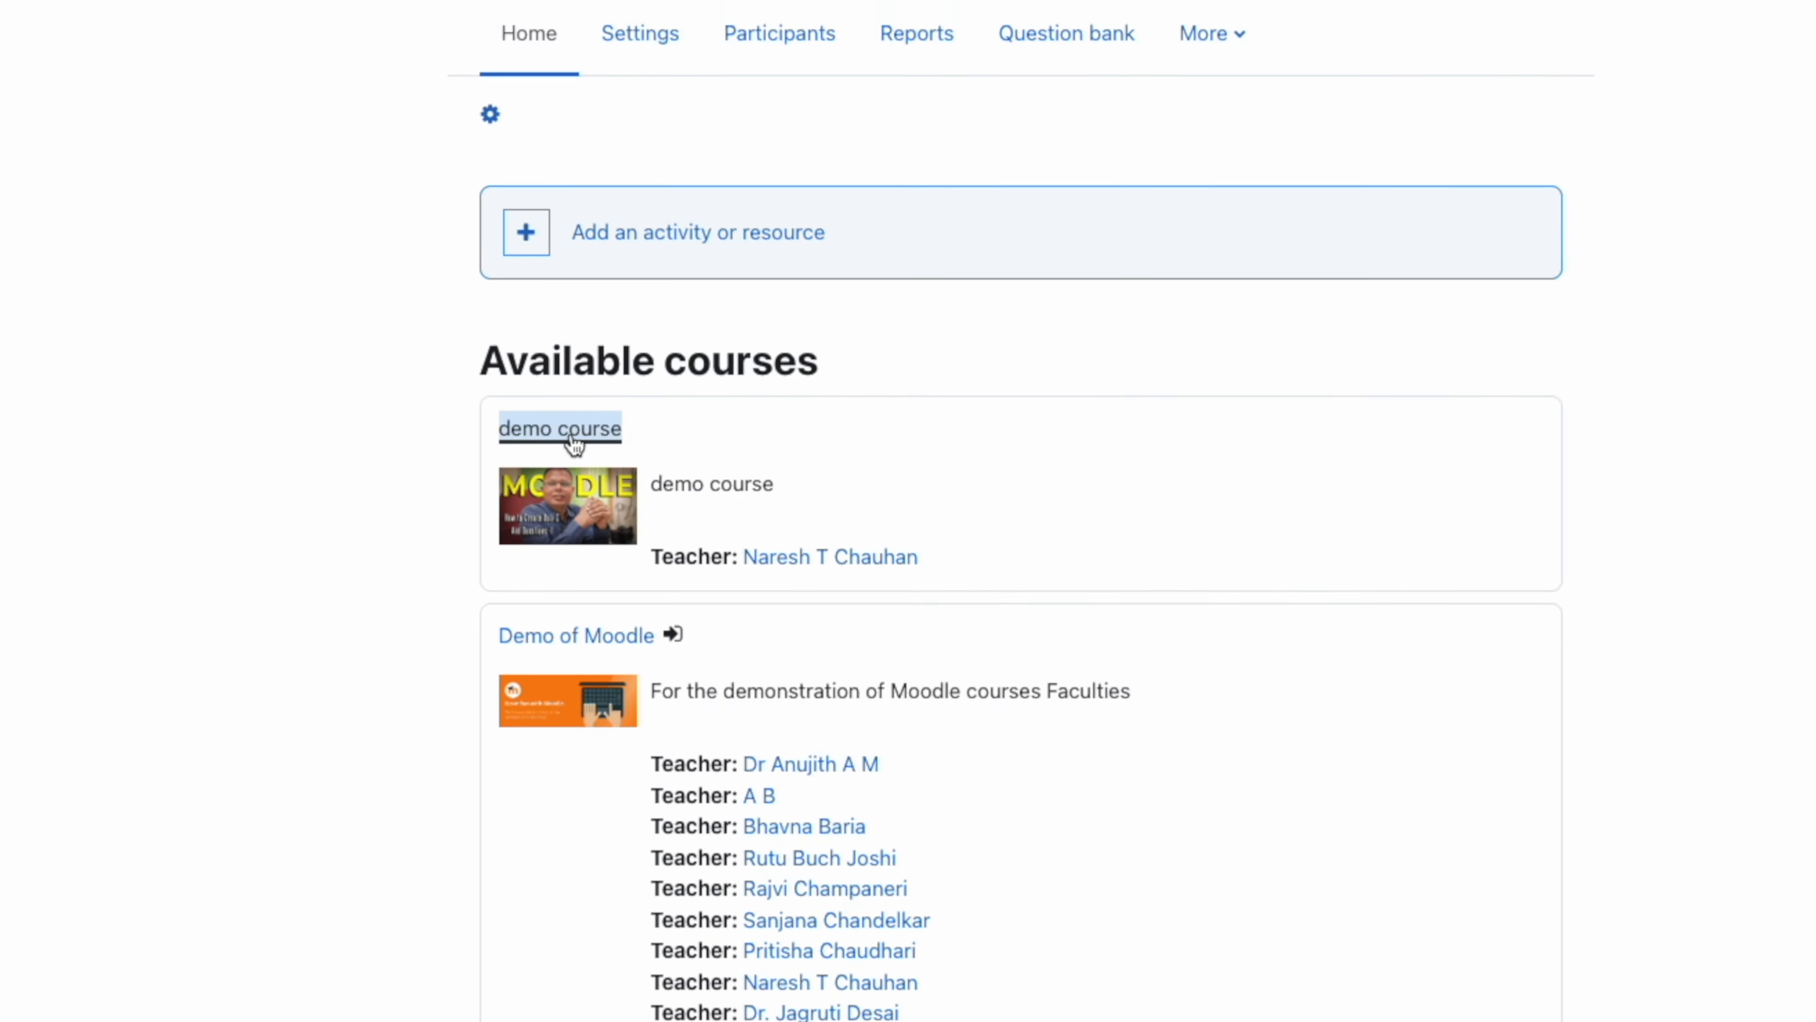
scroll(774, 547, down, 5)
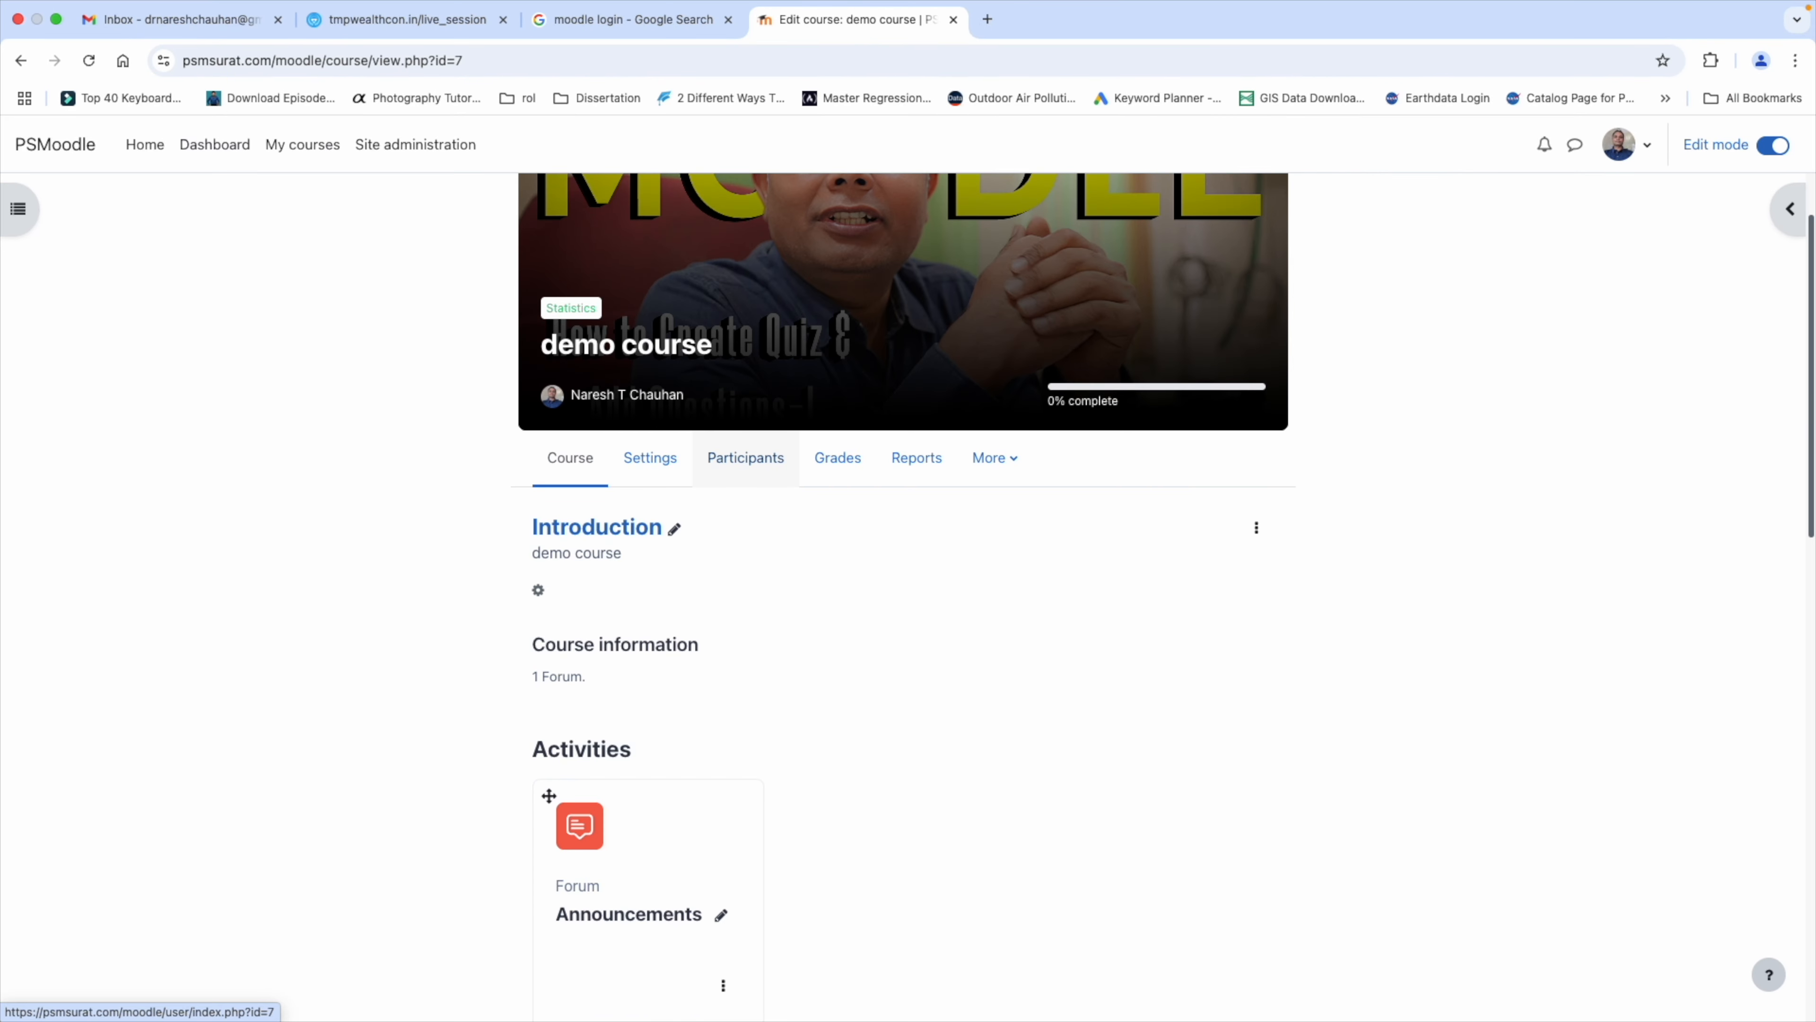
scroll(773, 540, down, 1)
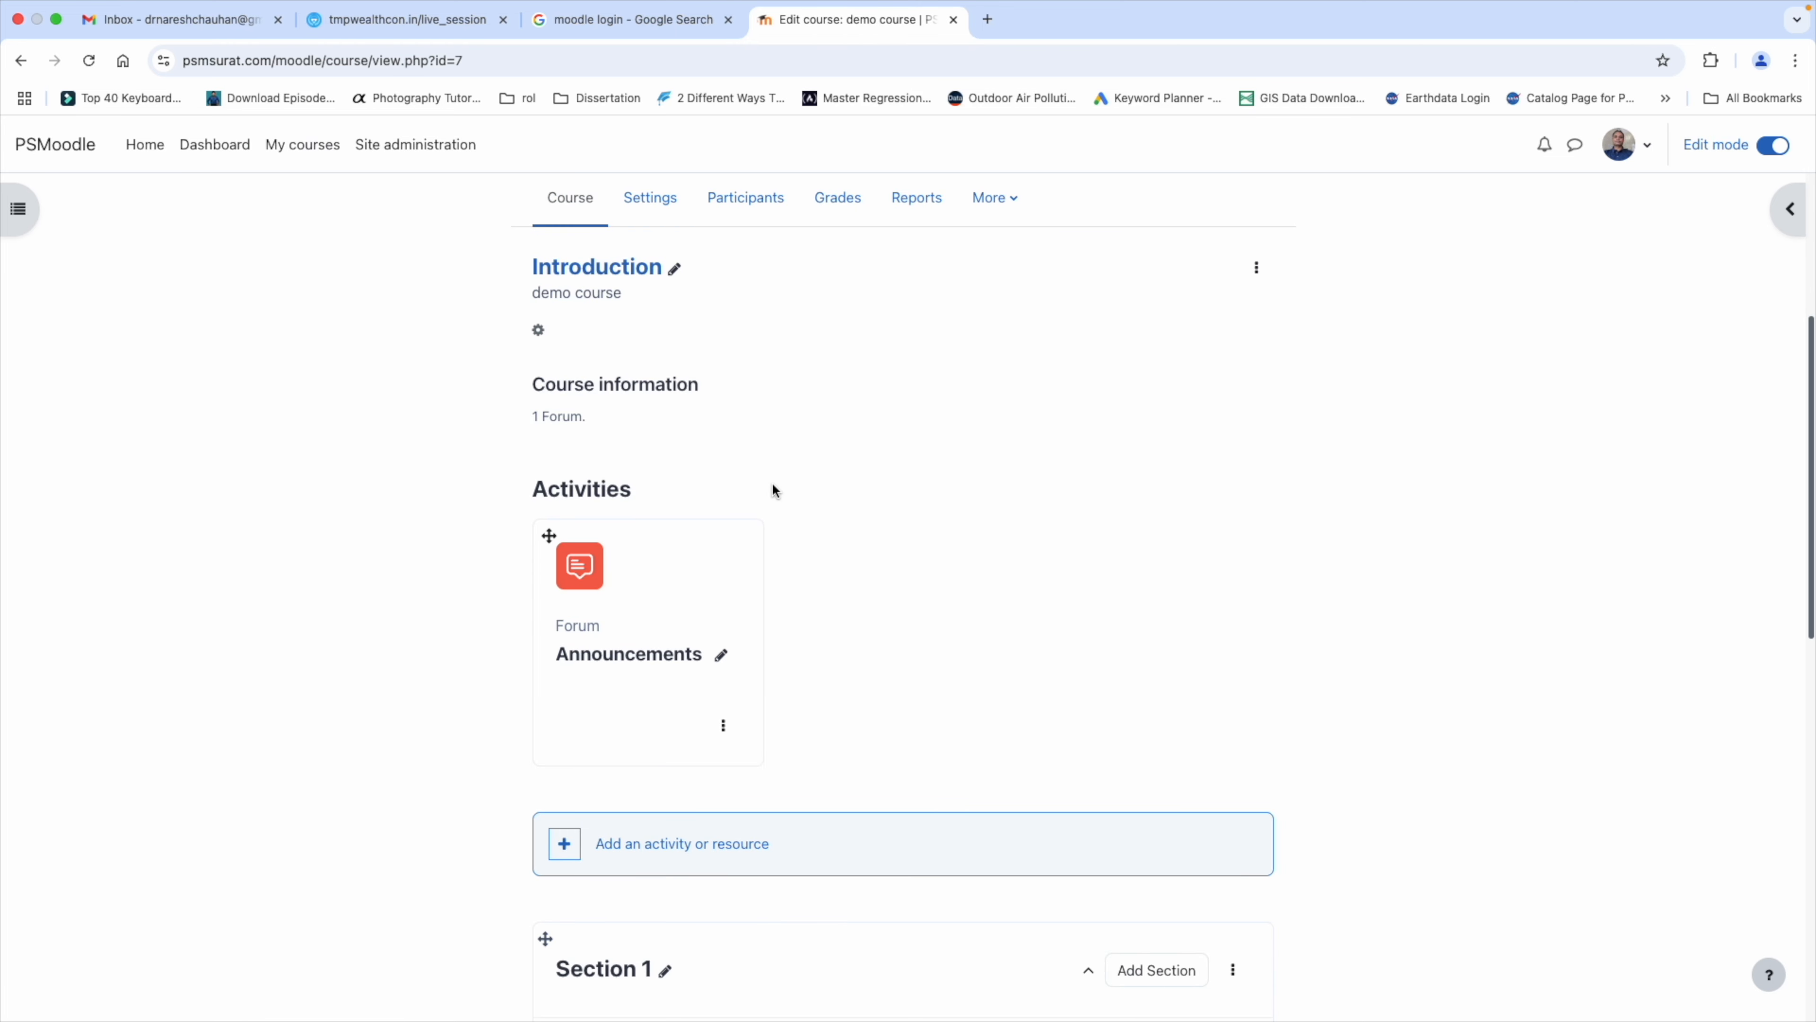
scroll(772, 484, down, 2)
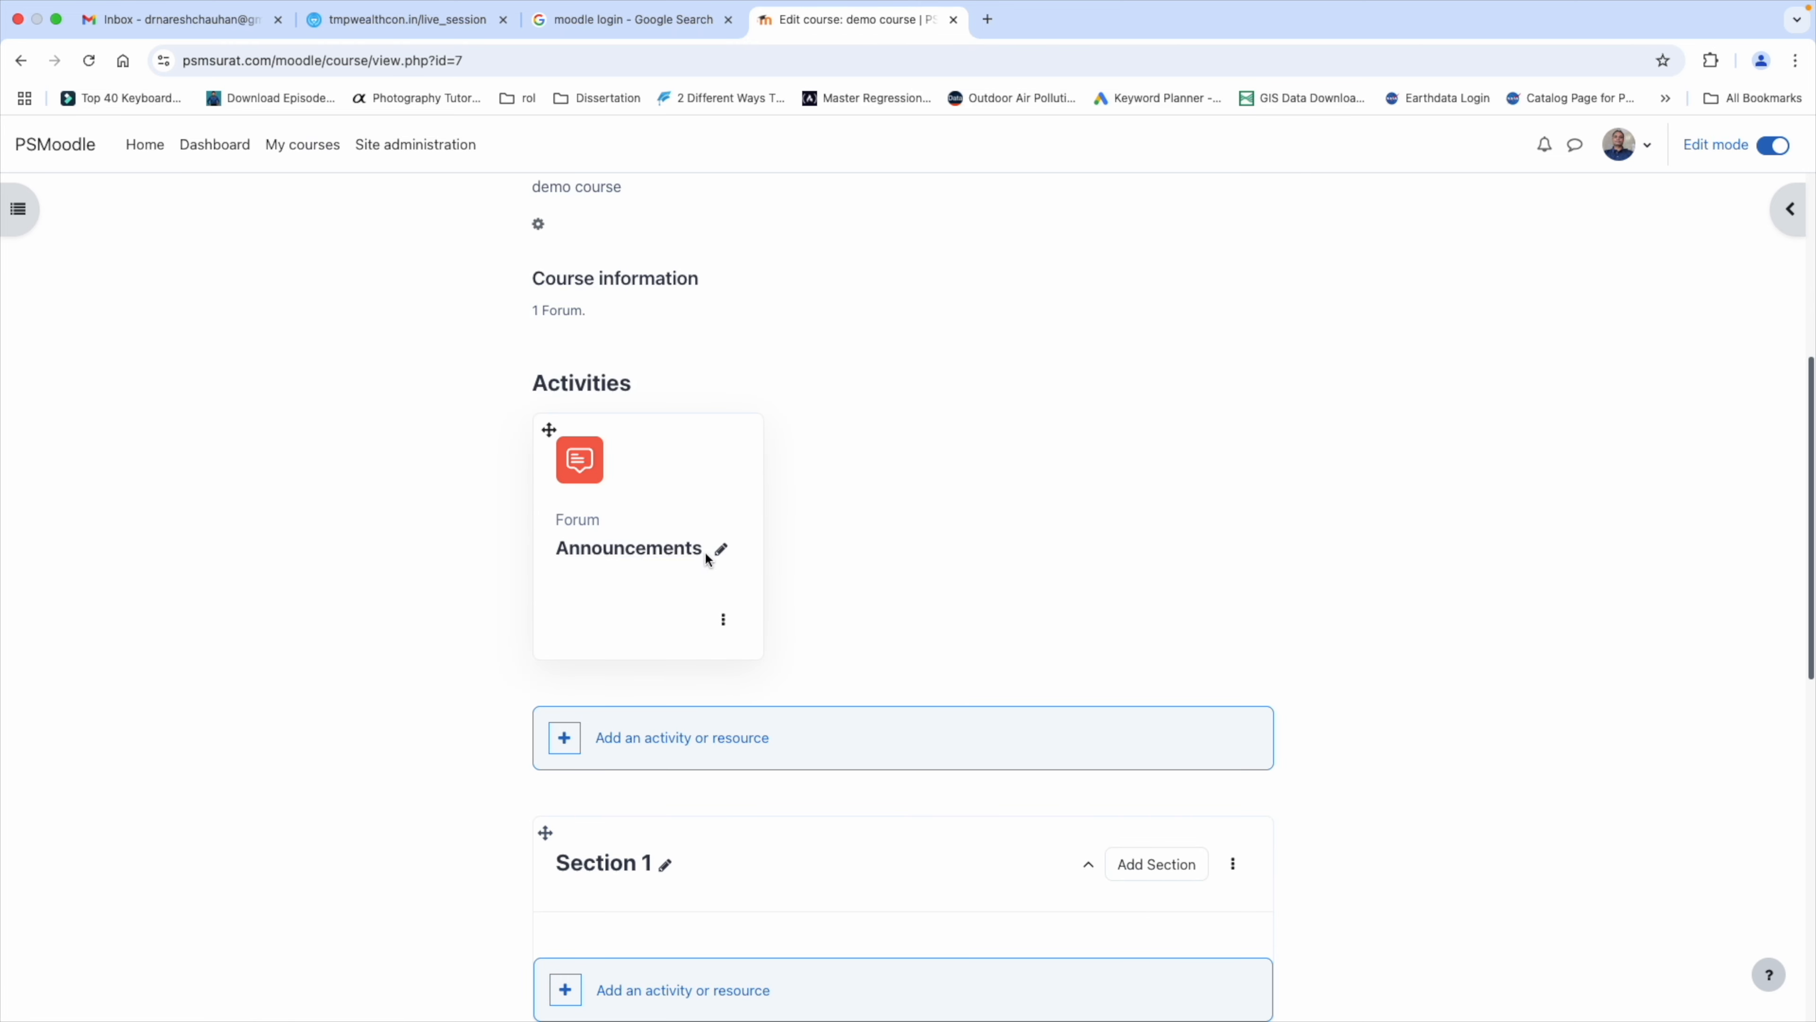
scroll(815, 592, down, 1)
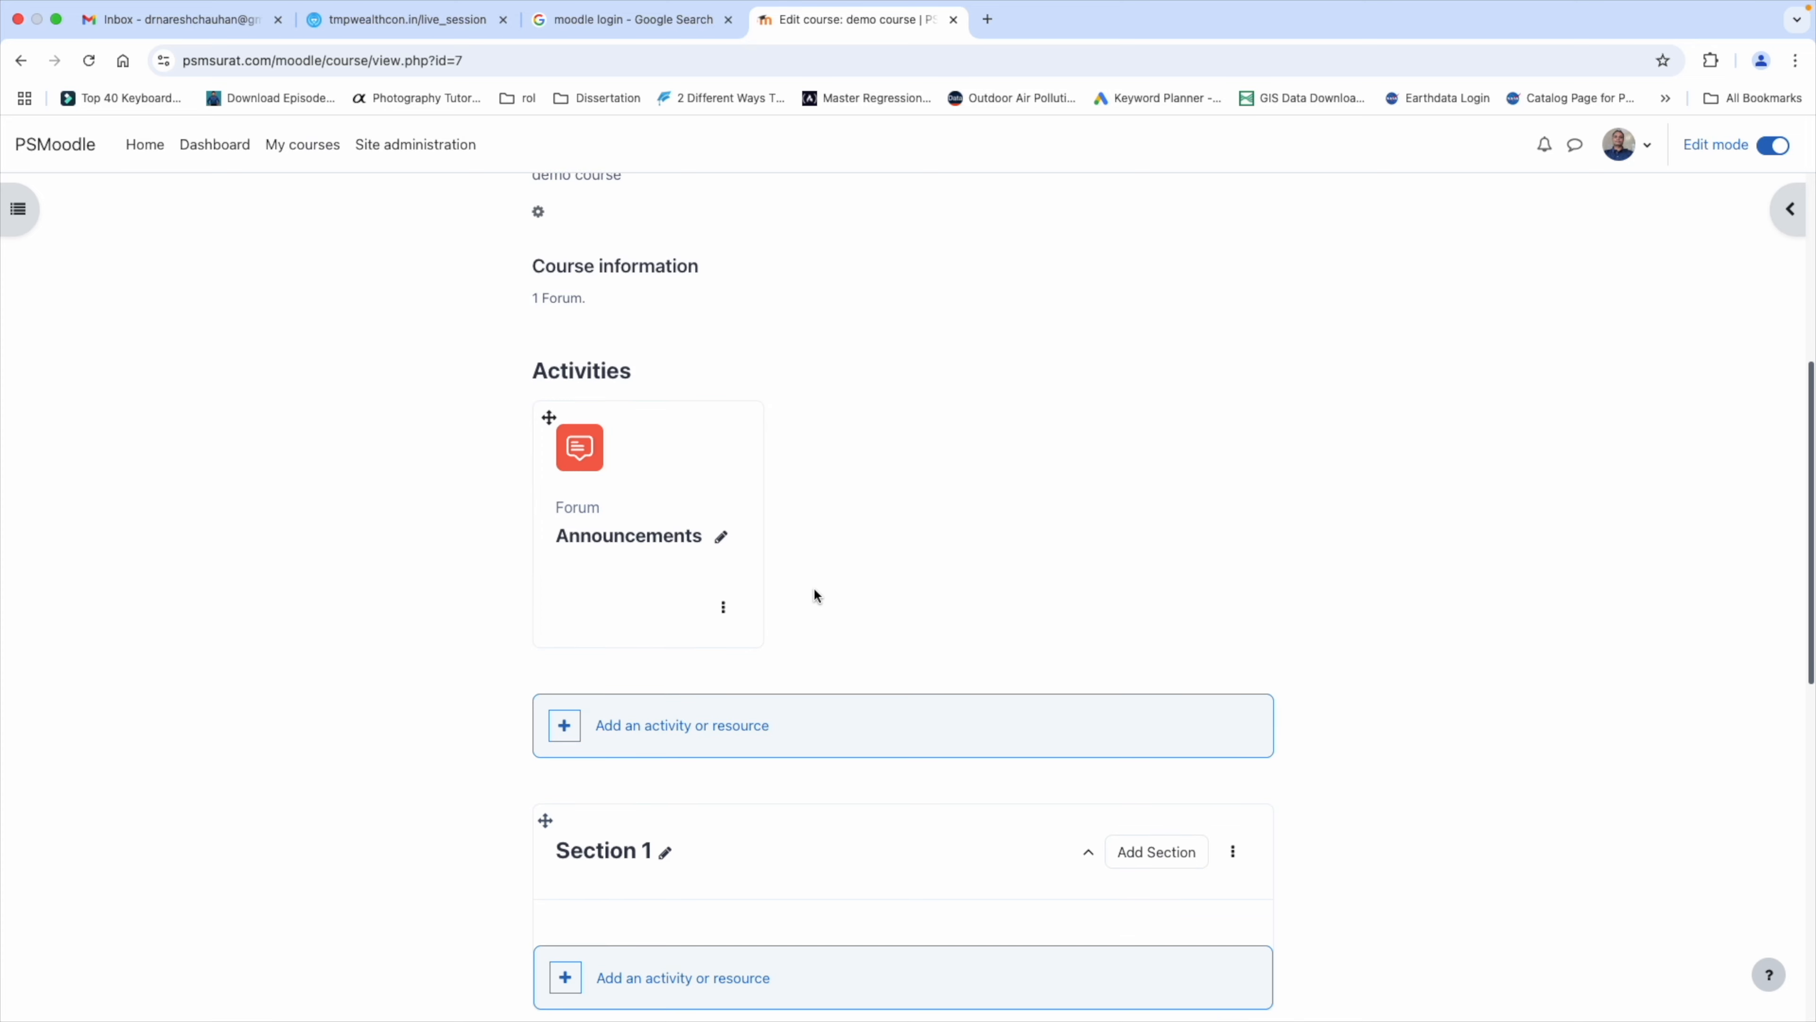
scroll(813, 592, down, 1)
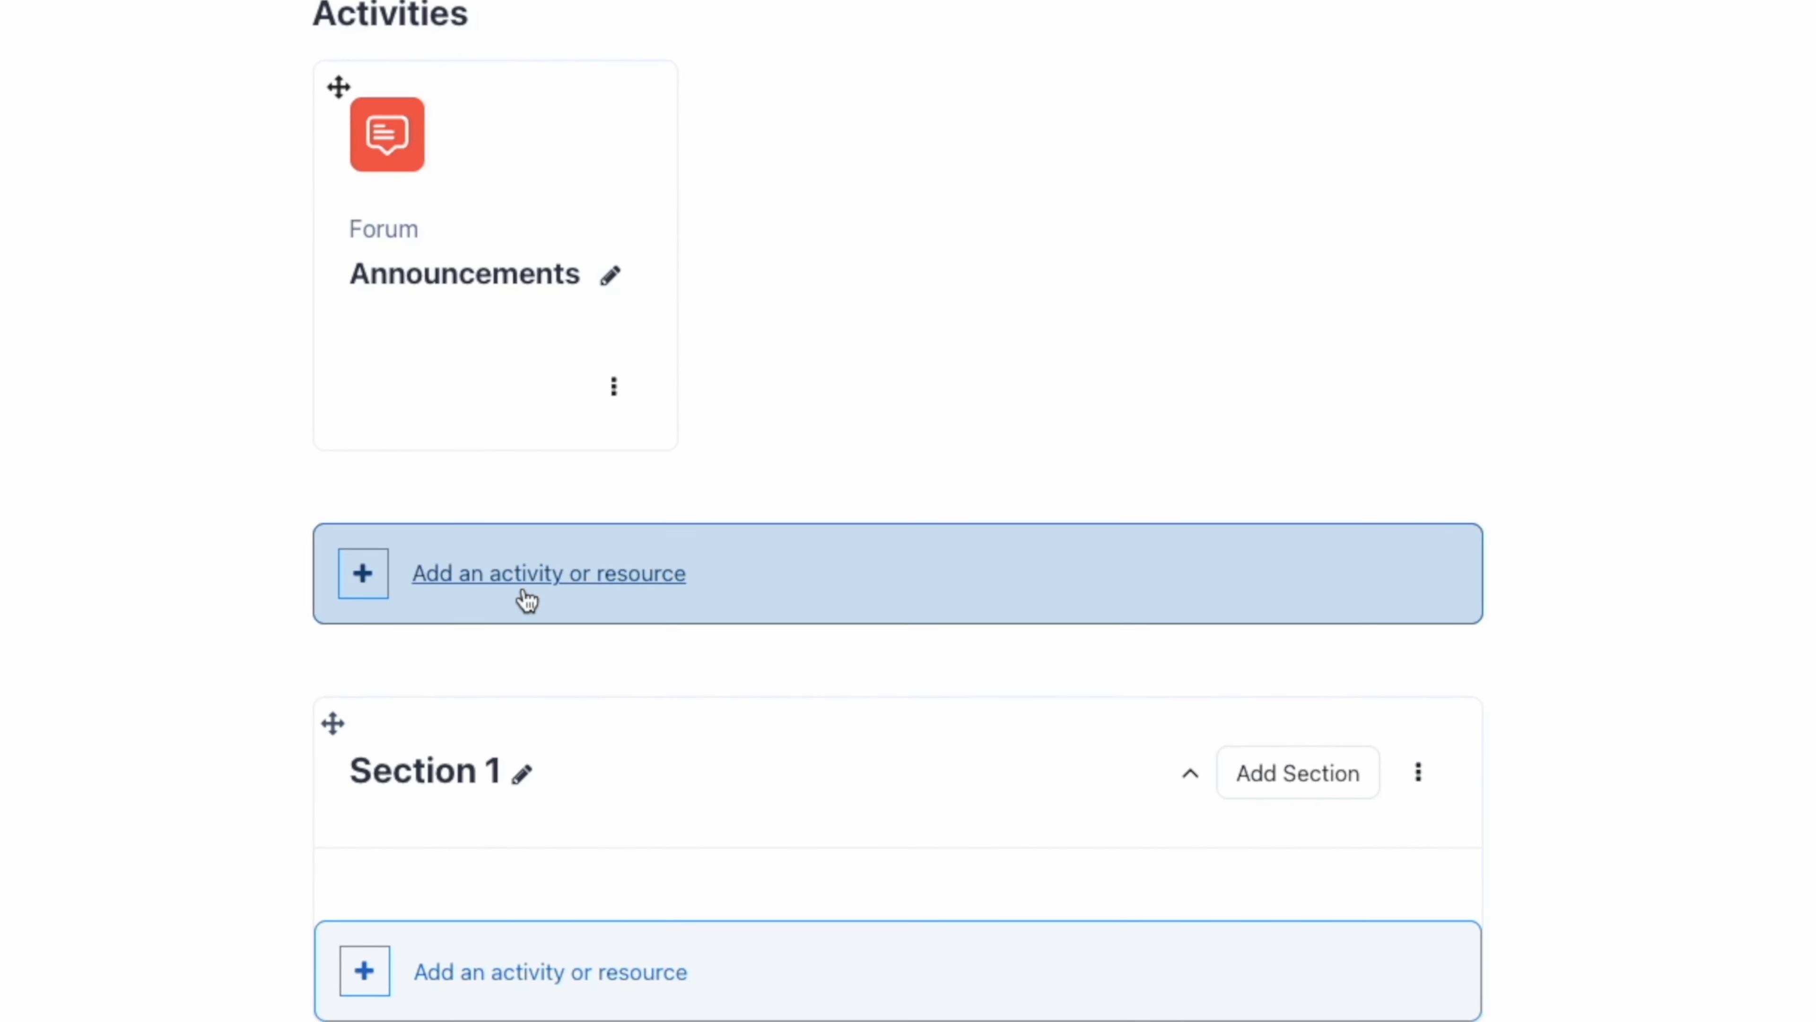
Step: Add a Quiz activity to the course's general section and name it "demo quiz"
click(490, 591)
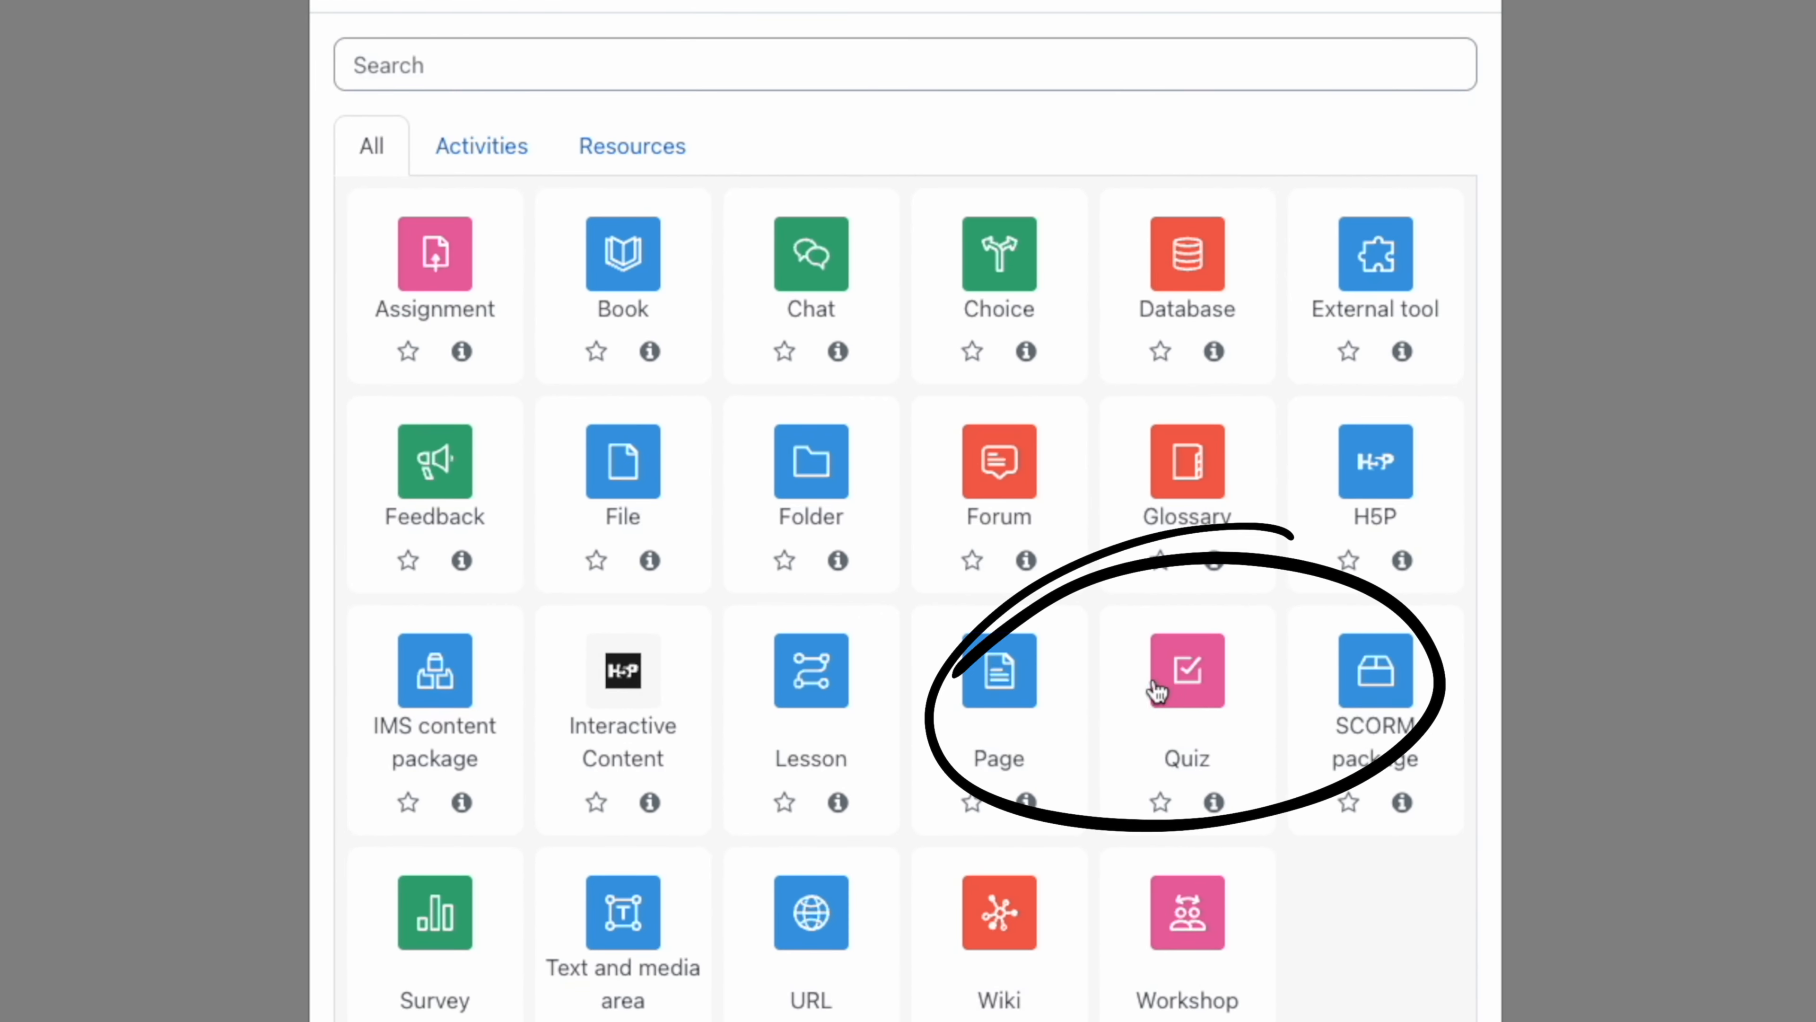
click(1195, 683)
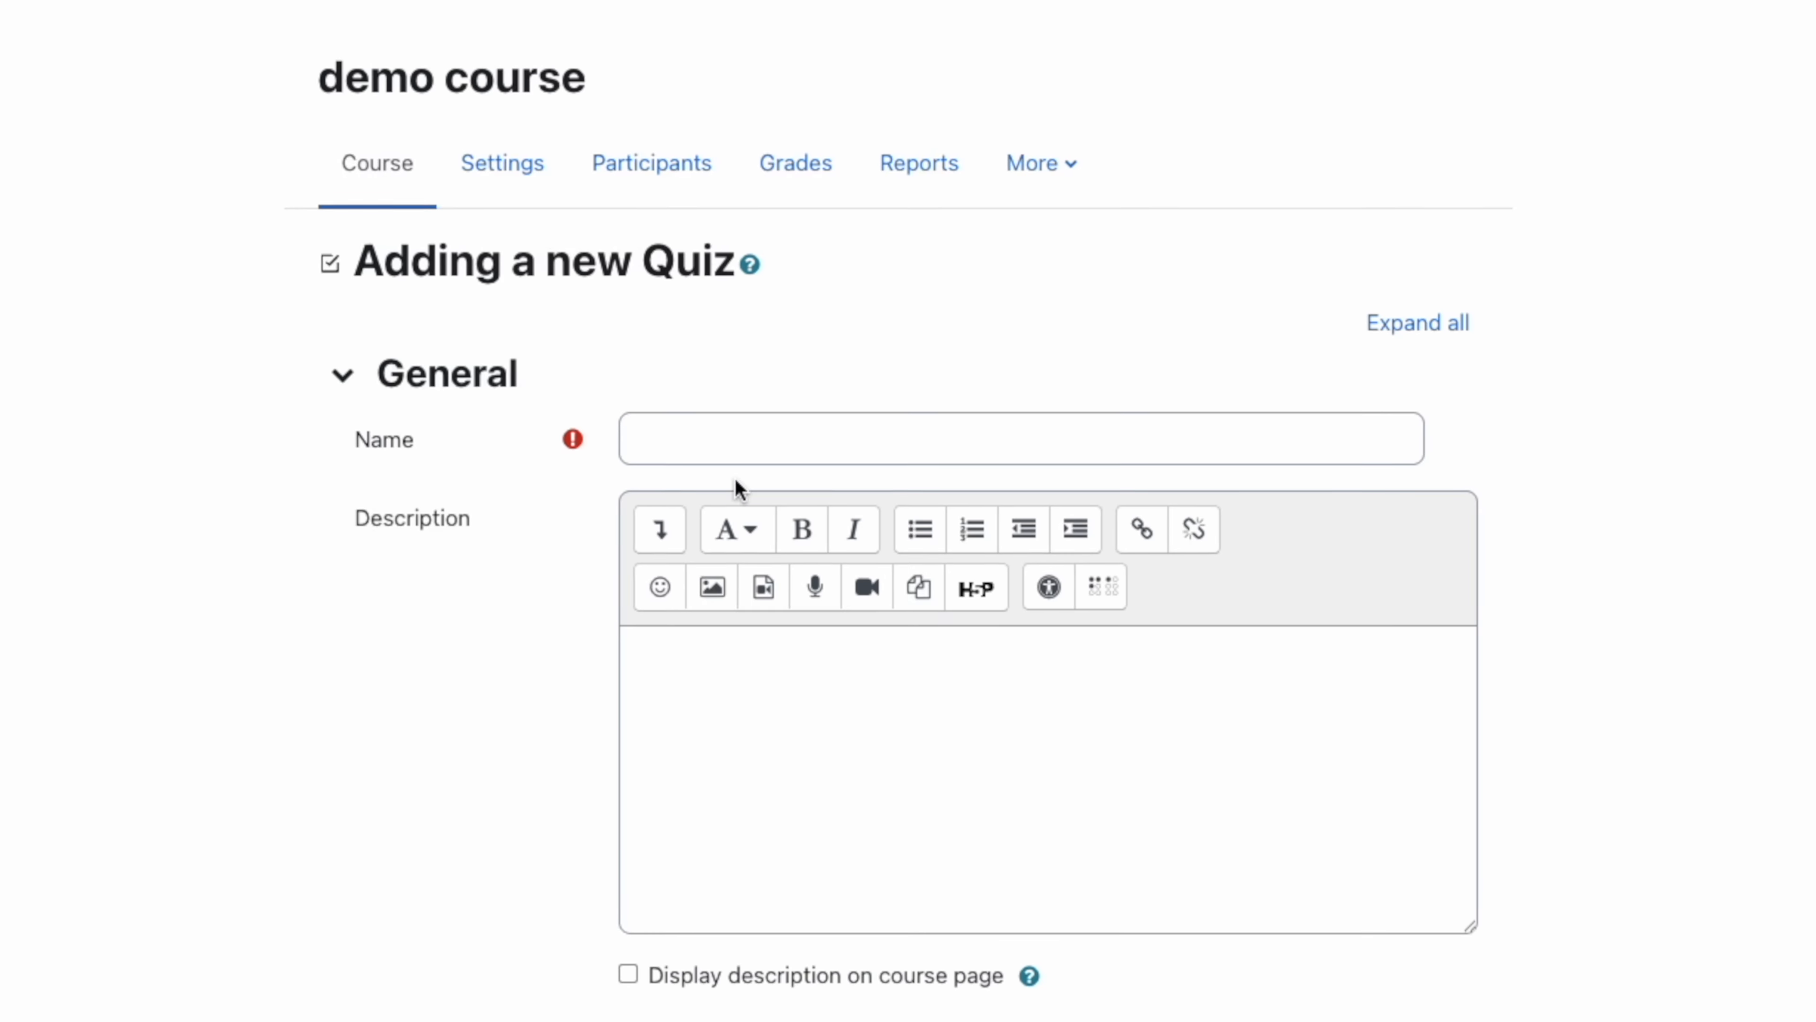
click(700, 438)
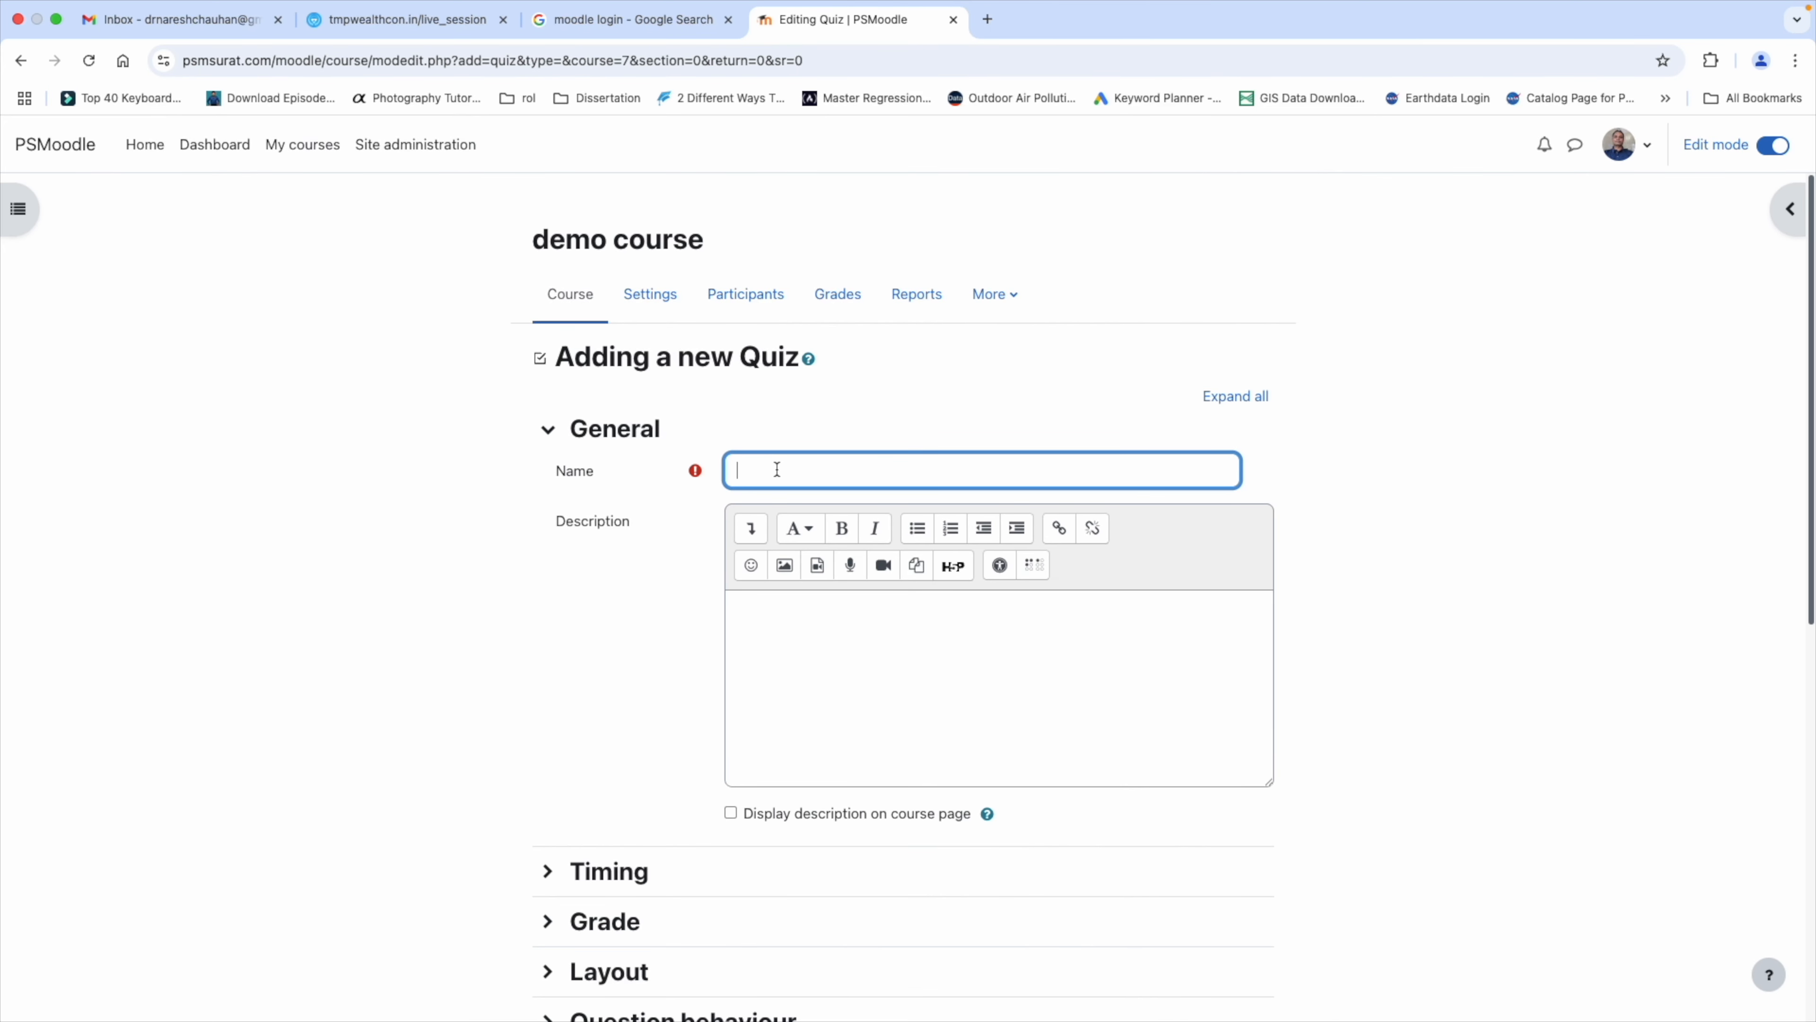
text(demo qu)
text(iz)
scroll(814, 469, down, 1)
Step: Reuse the quiz name as the description "demo quiz" and enable displaying the description on the course page
drag(813, 459, 724, 457)
key(super+c)
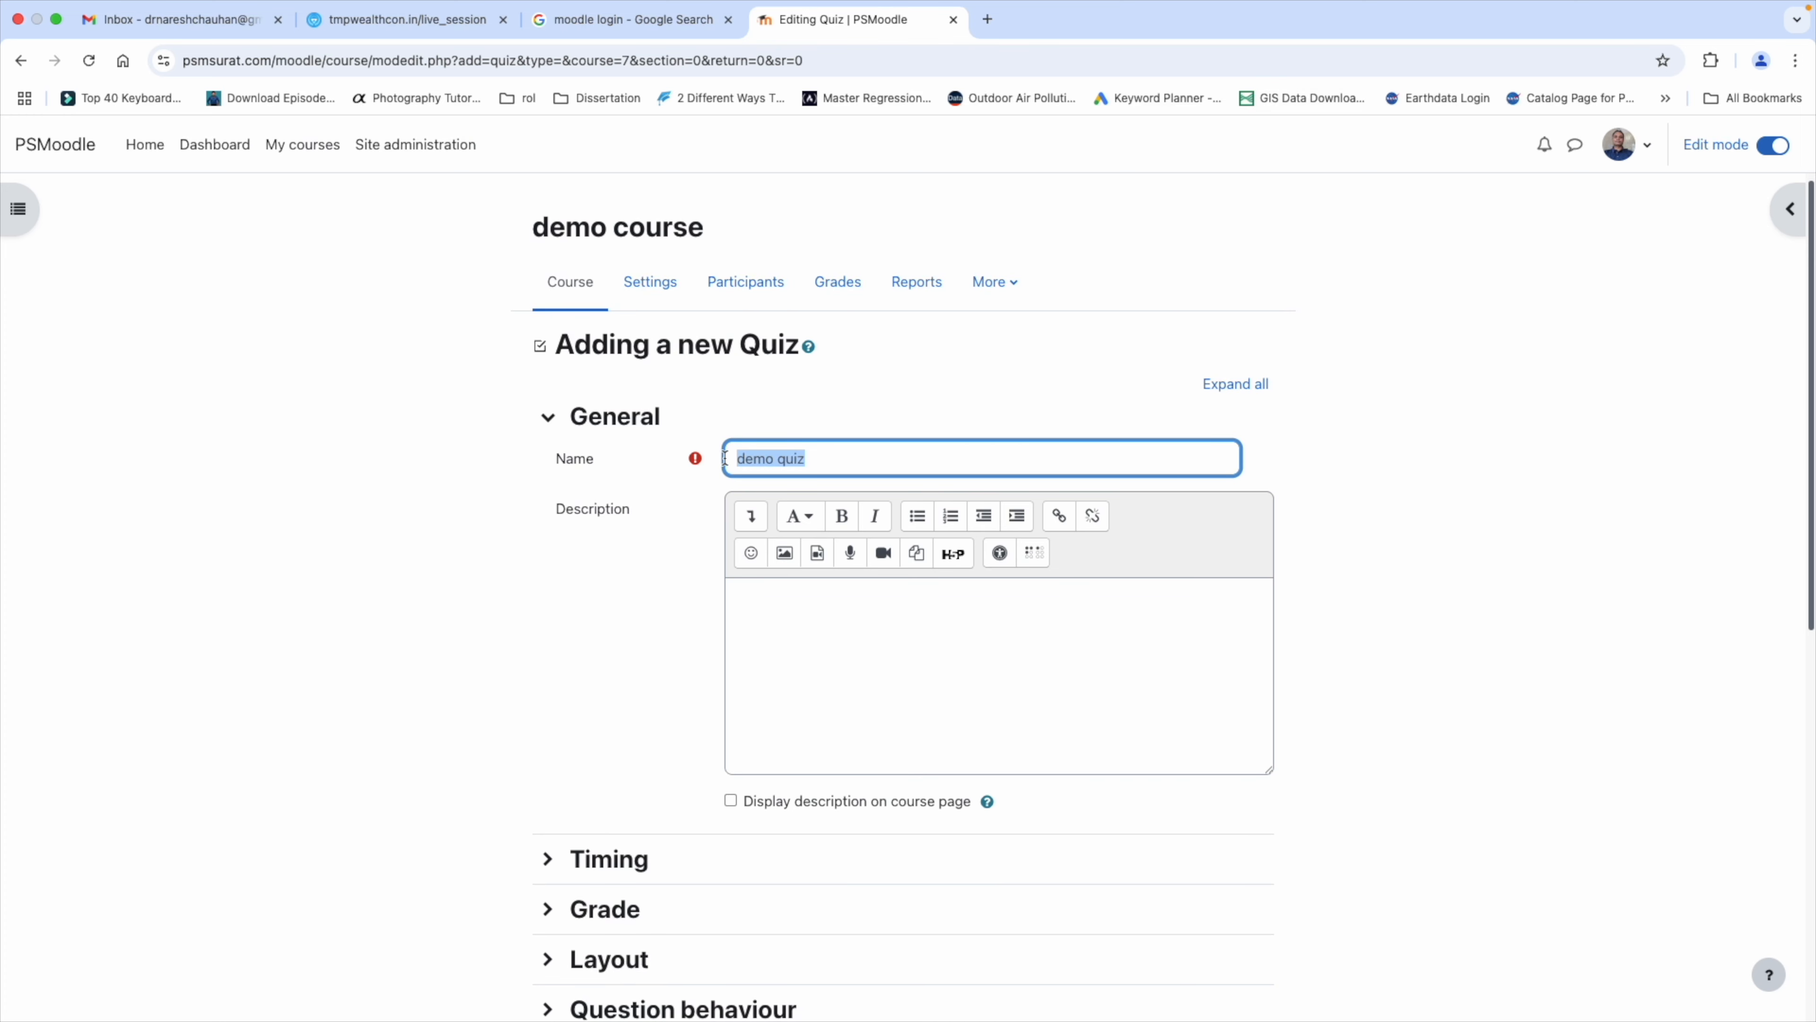
click(781, 594)
key(super+v)
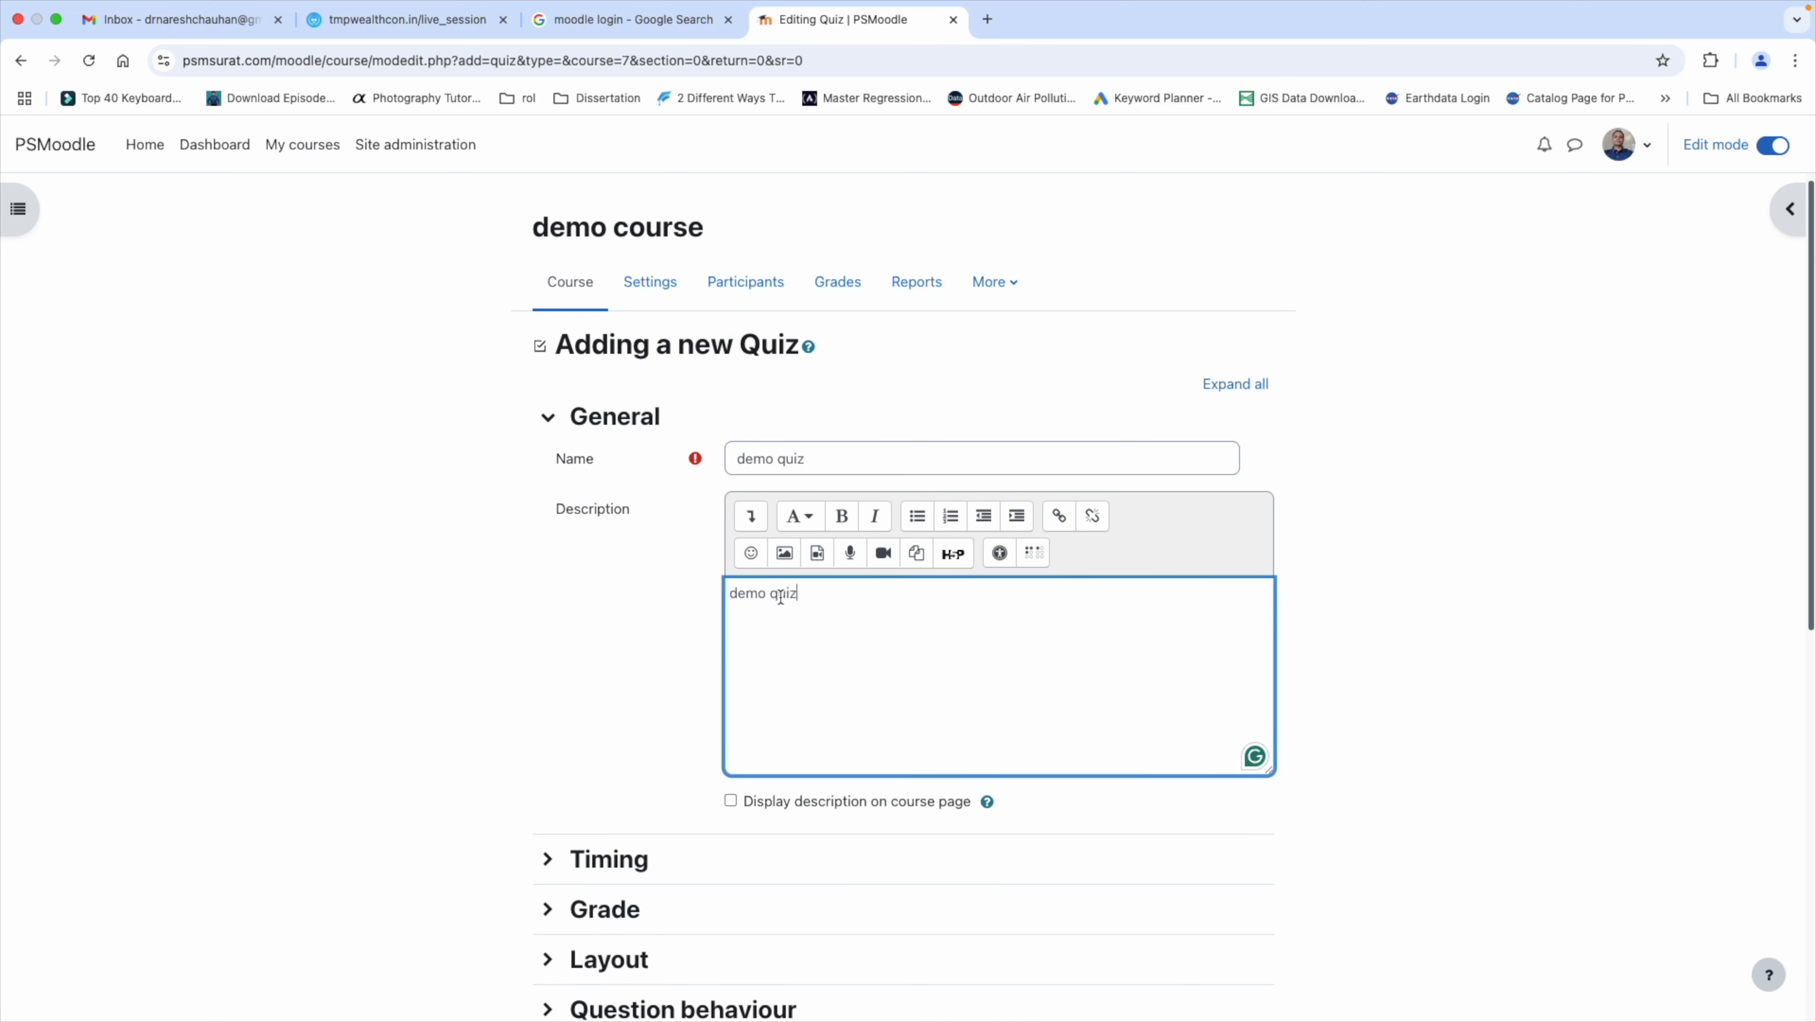
click(730, 801)
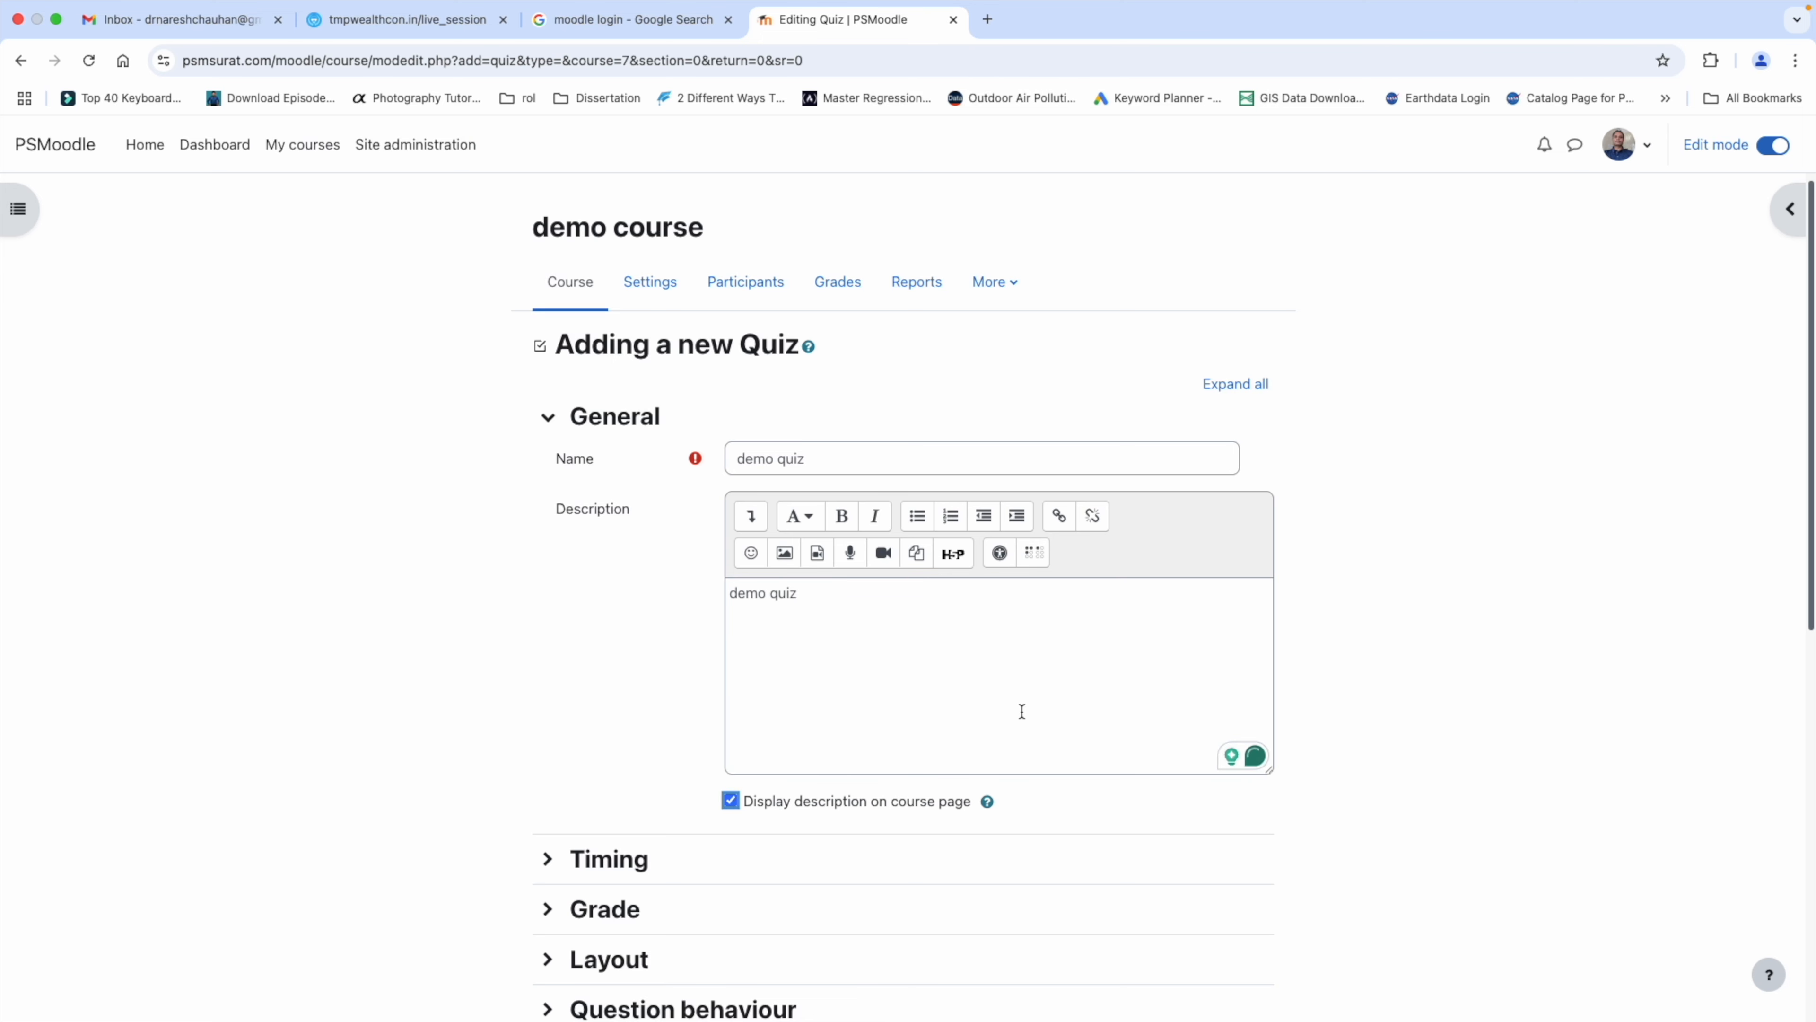
scroll(826, 741, down, 3)
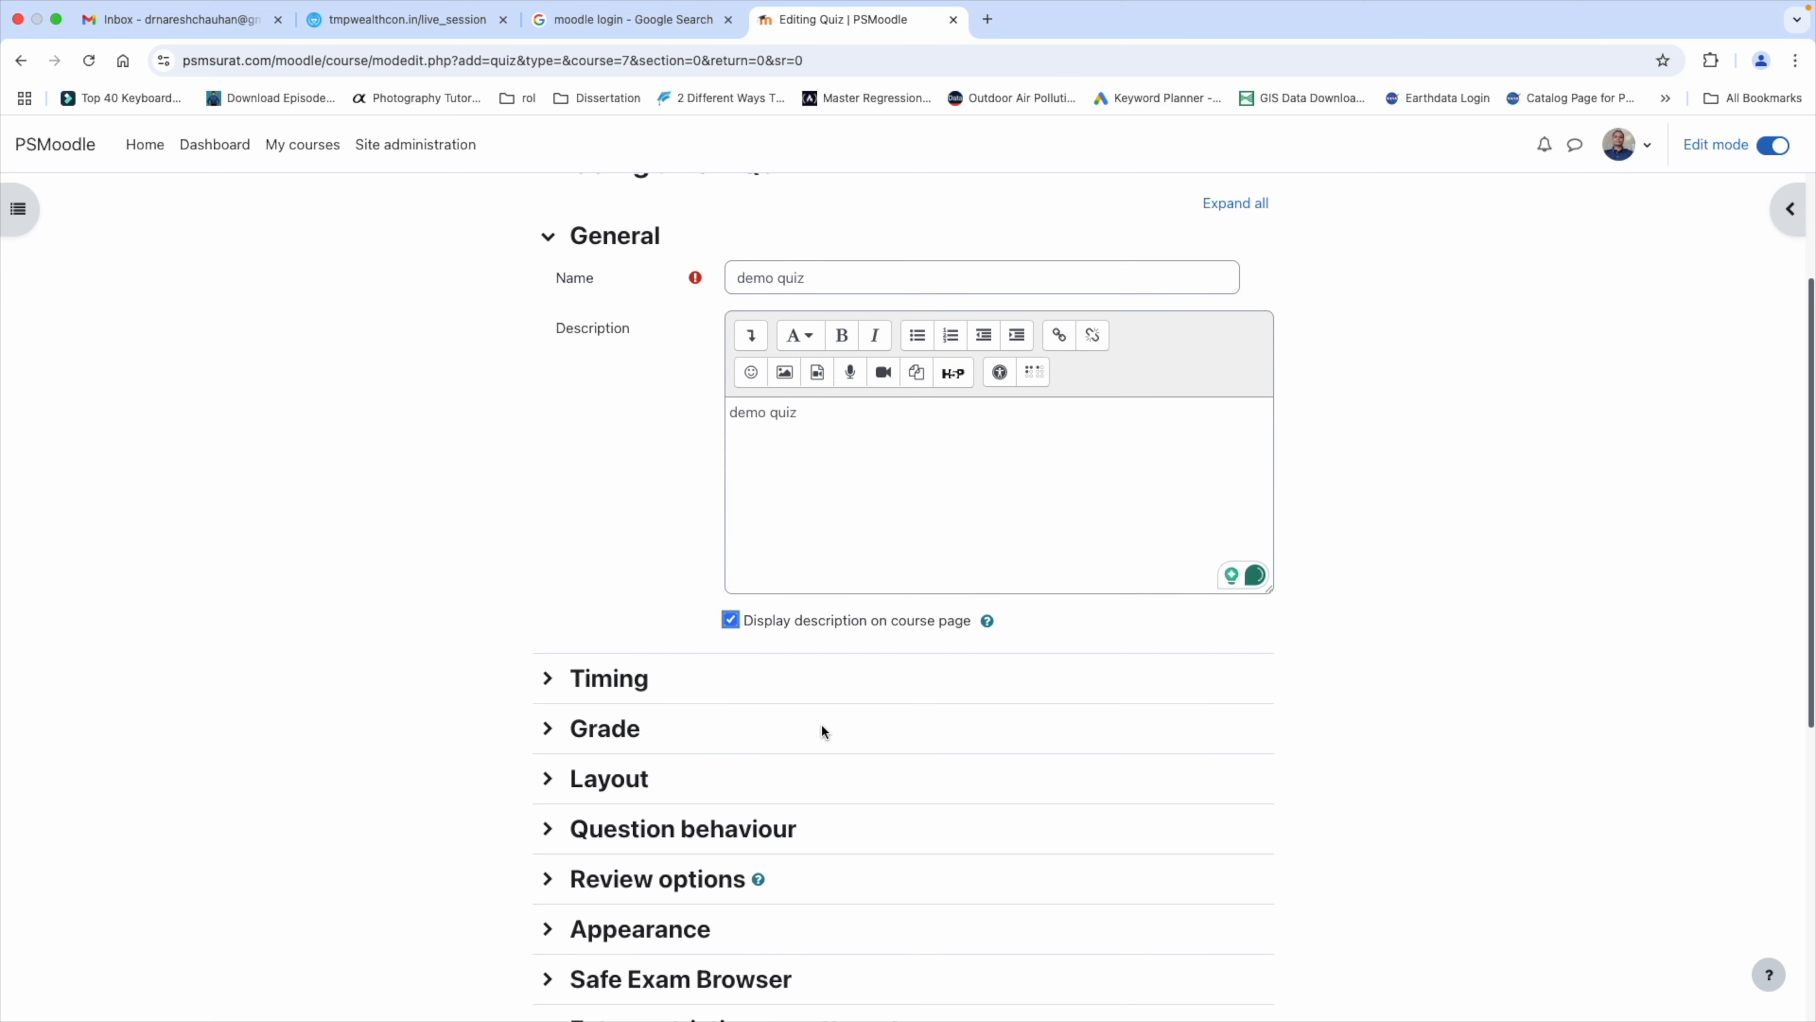
click(739, 593)
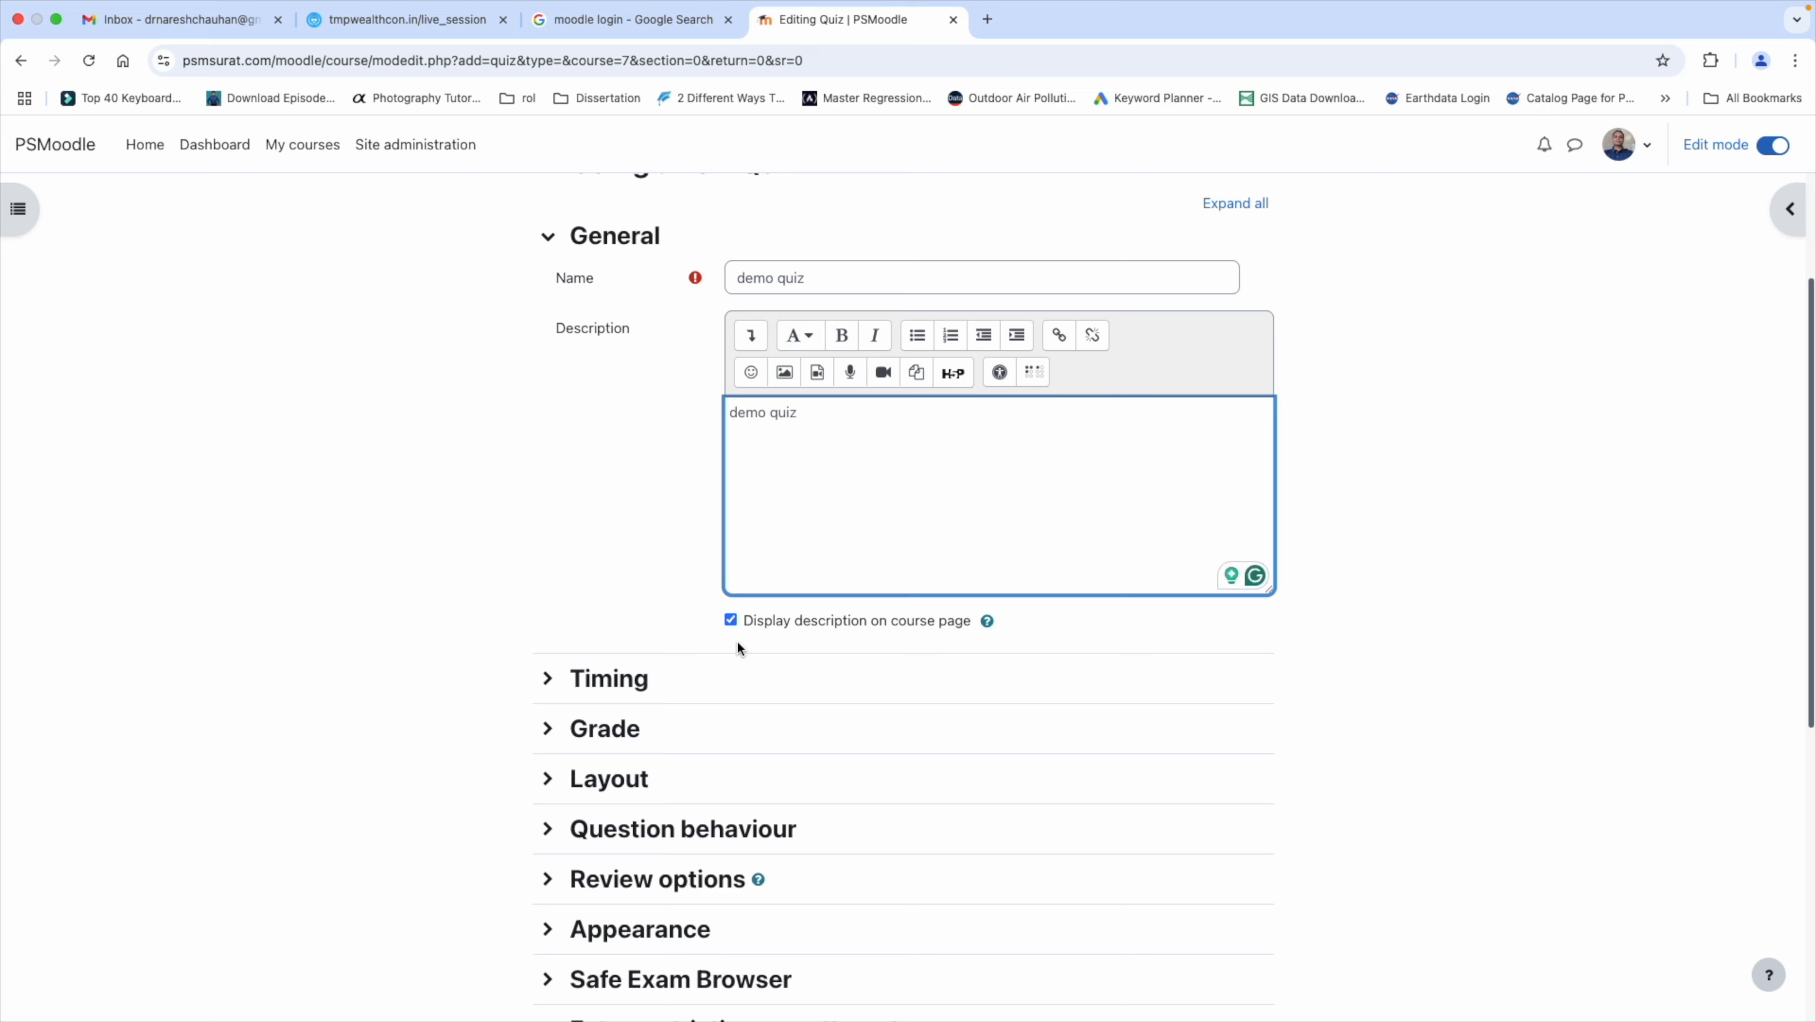
Step: Examine the quiz's Timing settings and the choices for when time expires, keeping Open attempts are submitted automatically
scroll(858, 626, down, 1)
scroll(857, 621, up, 2)
scroll(851, 624, down, 3)
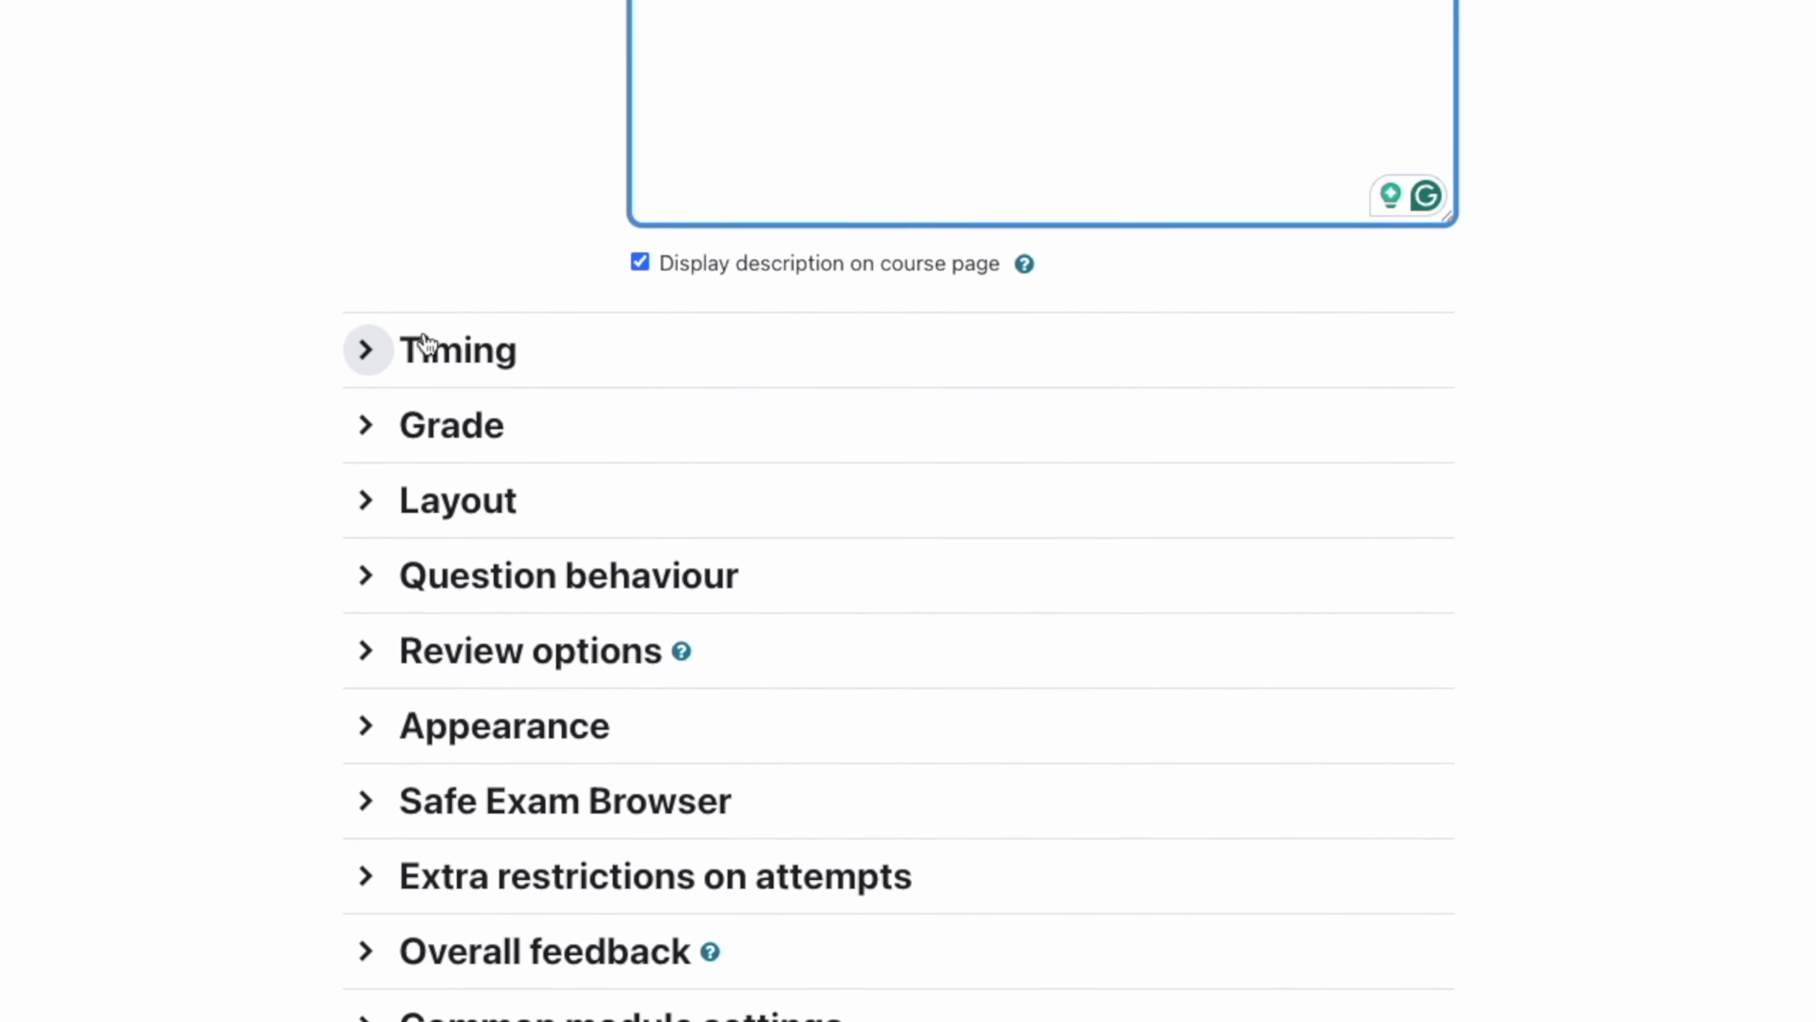
click(425, 342)
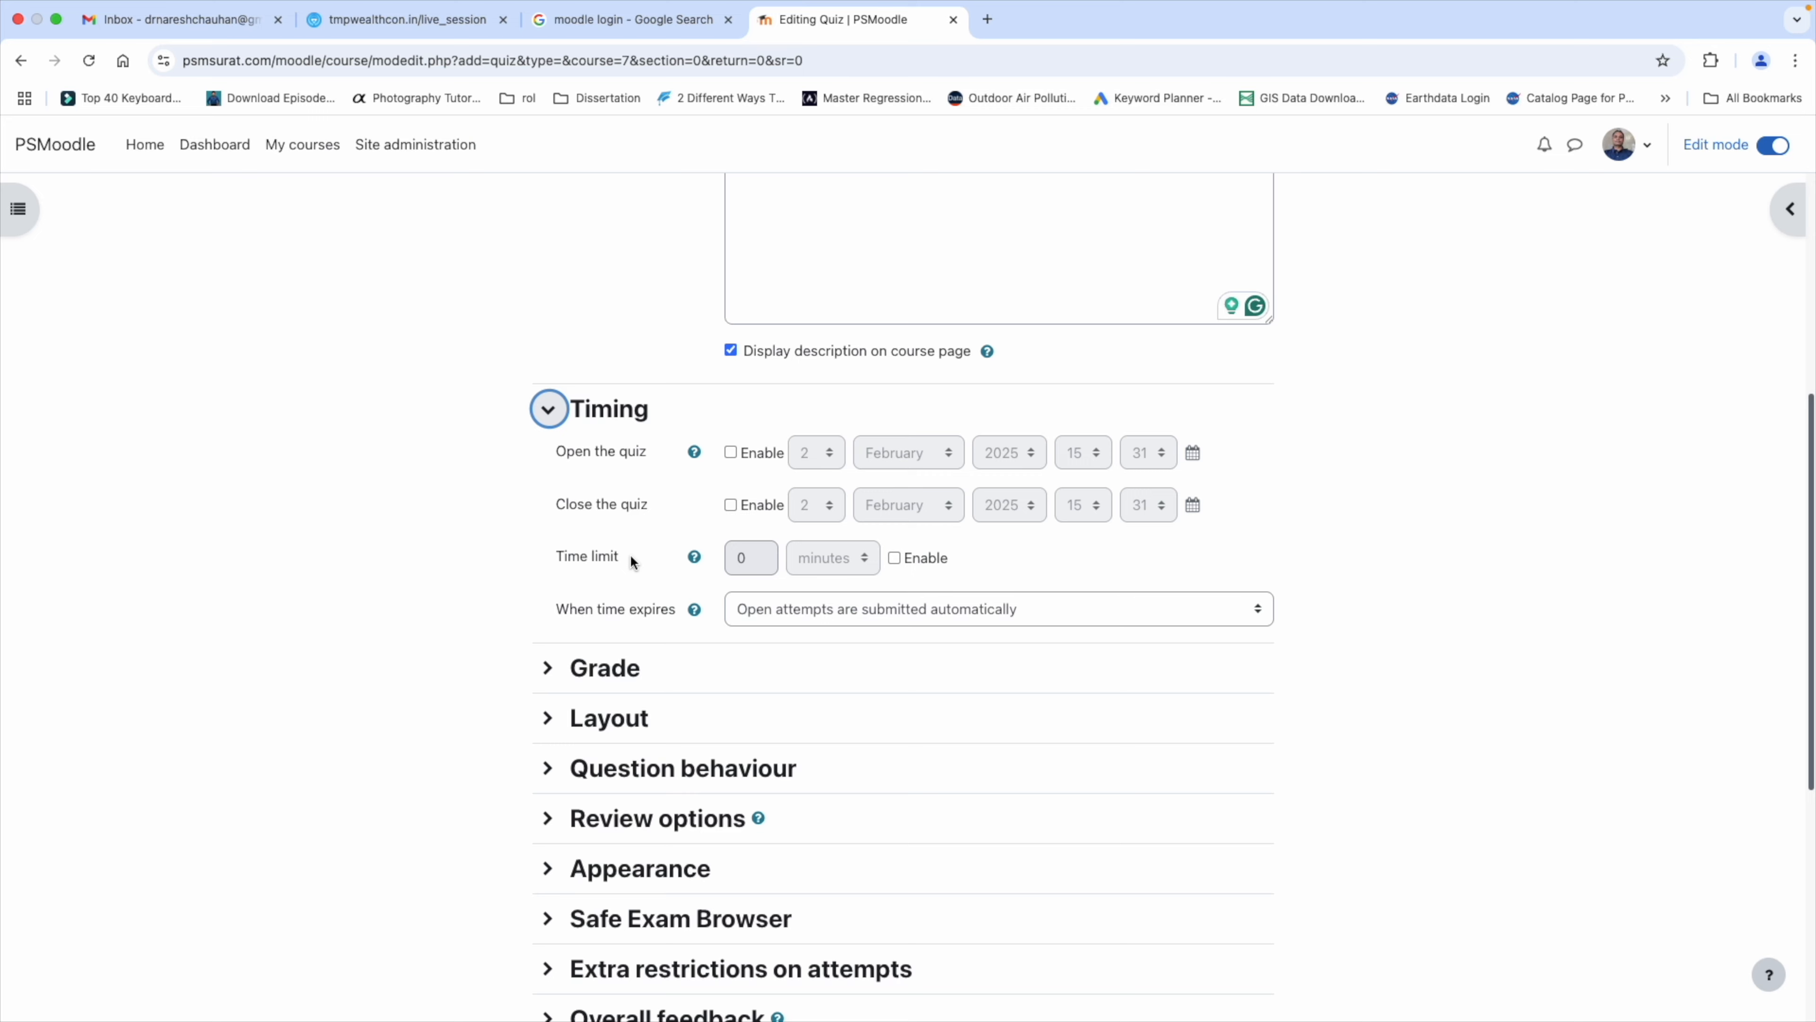
scroll(630, 554, down, 2)
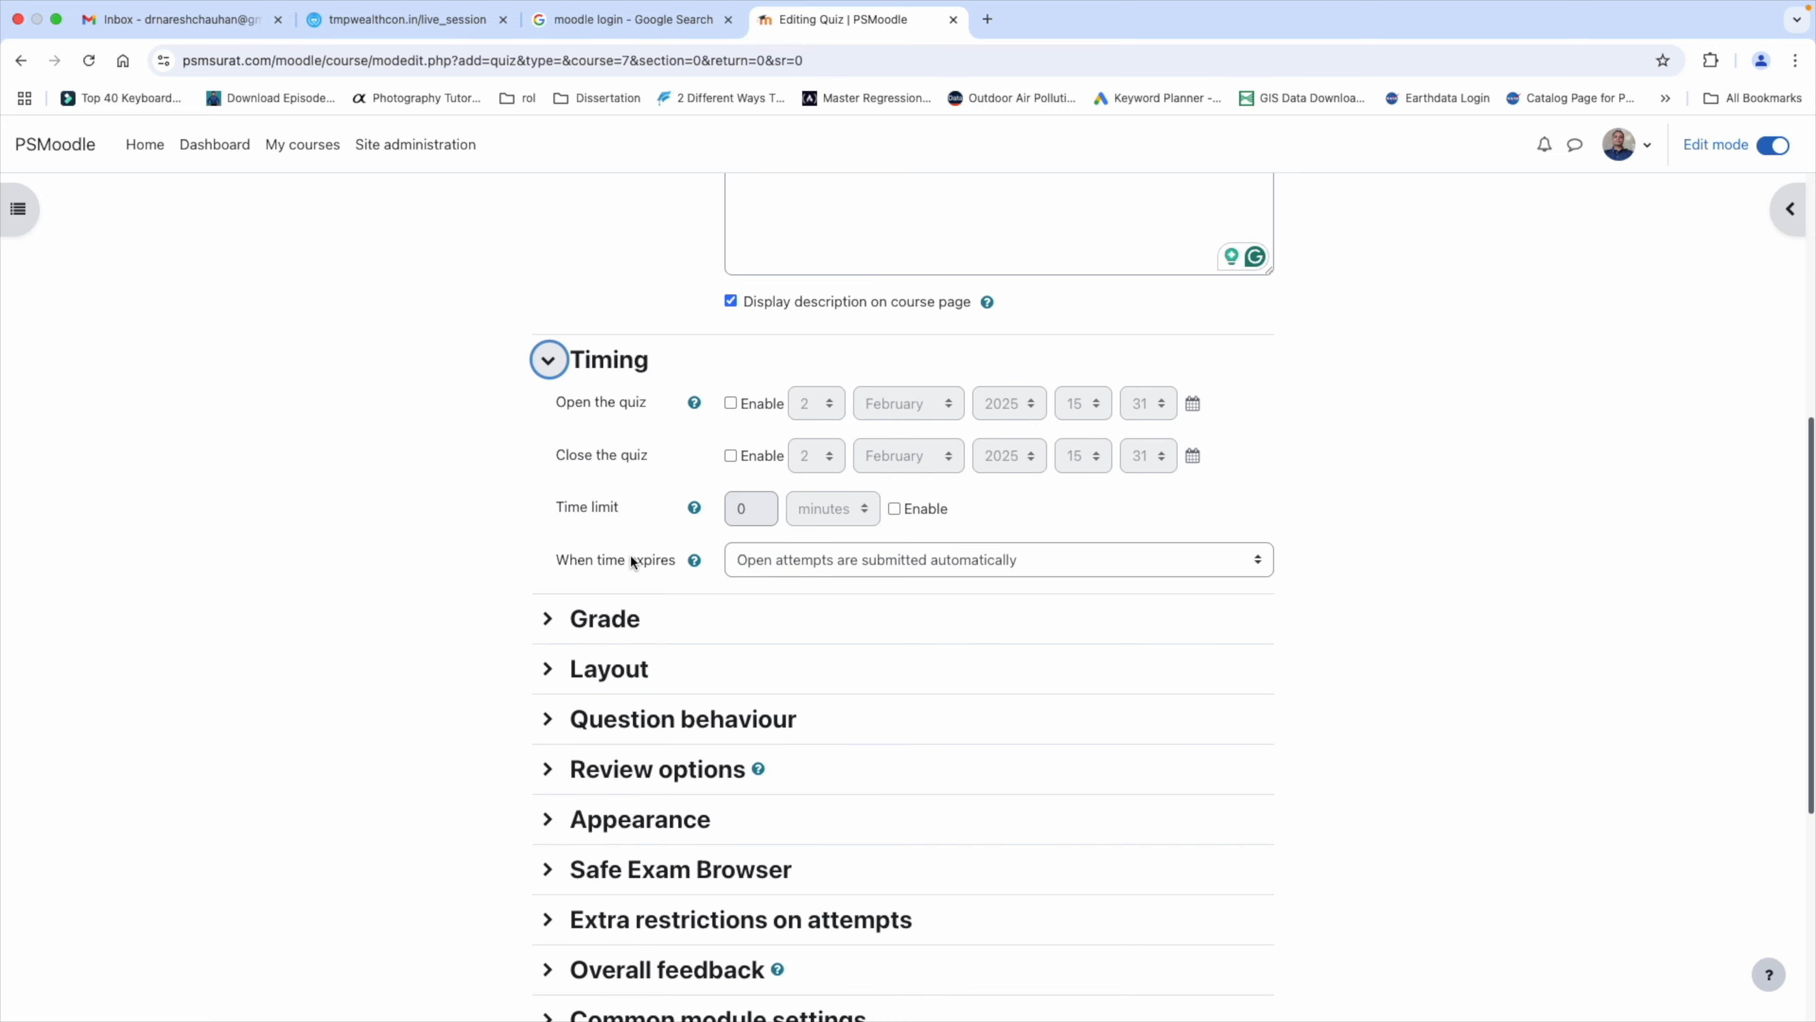
click(823, 487)
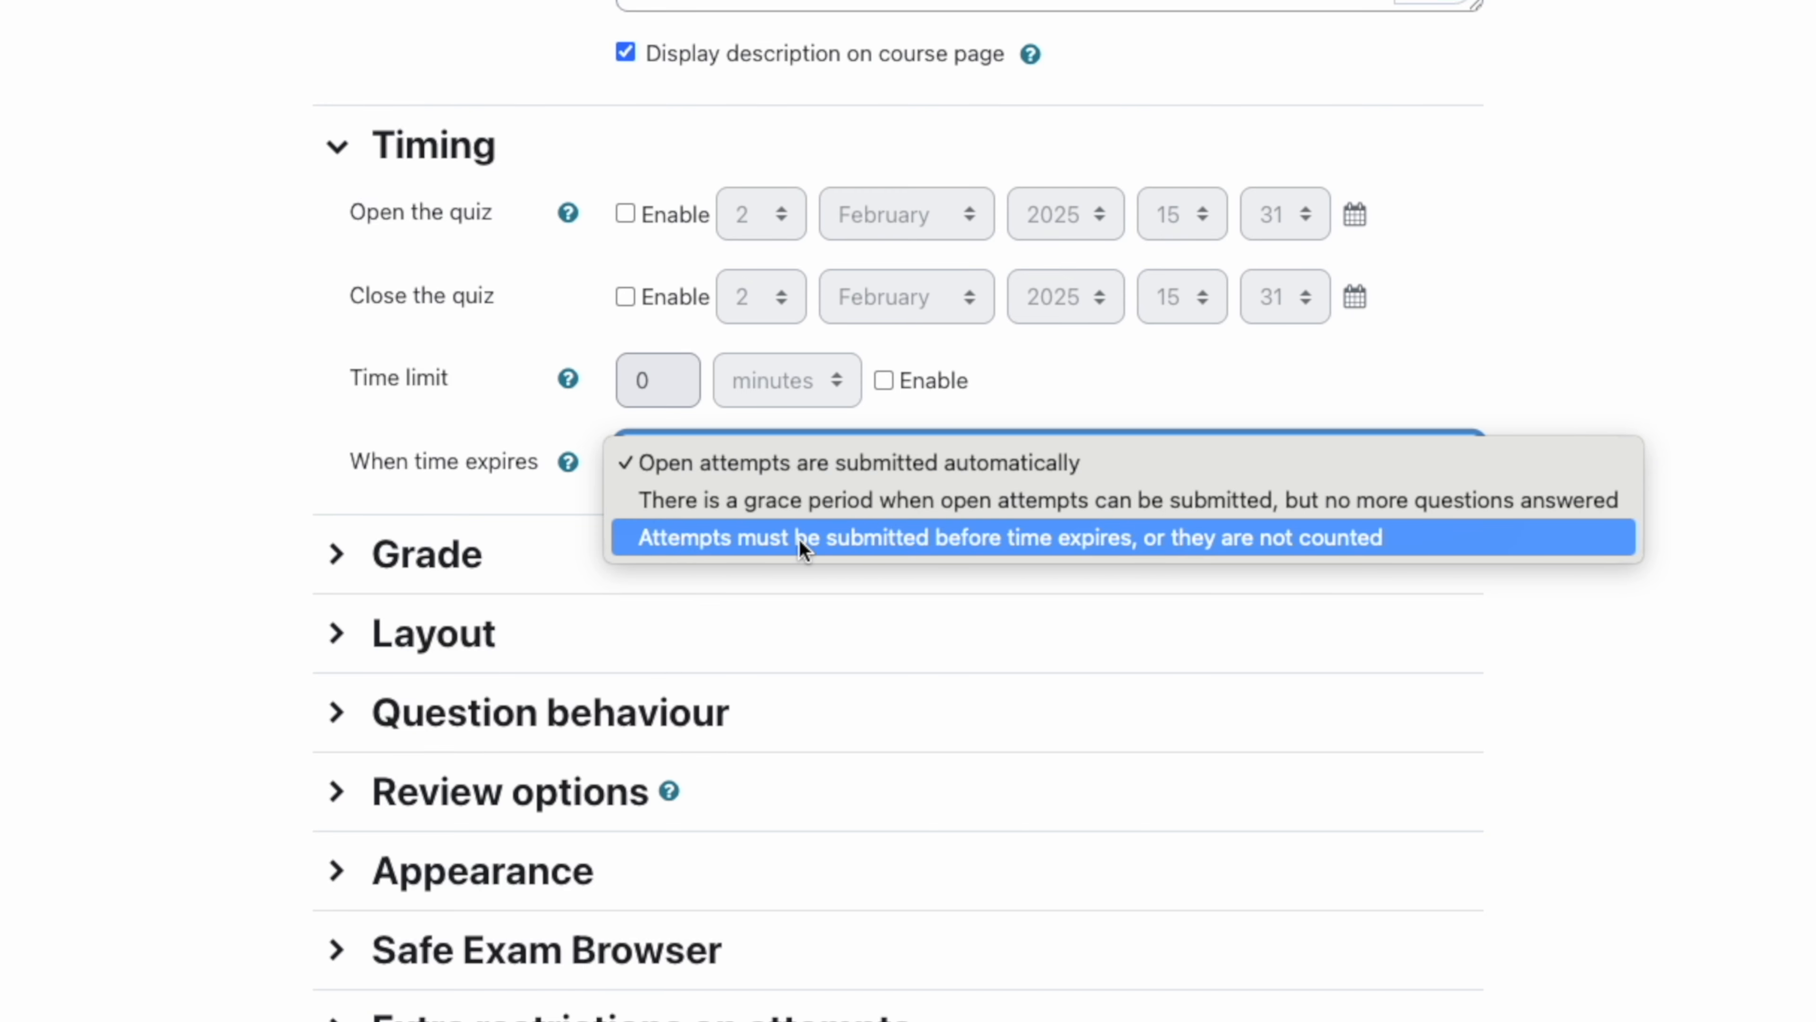
click(1189, 557)
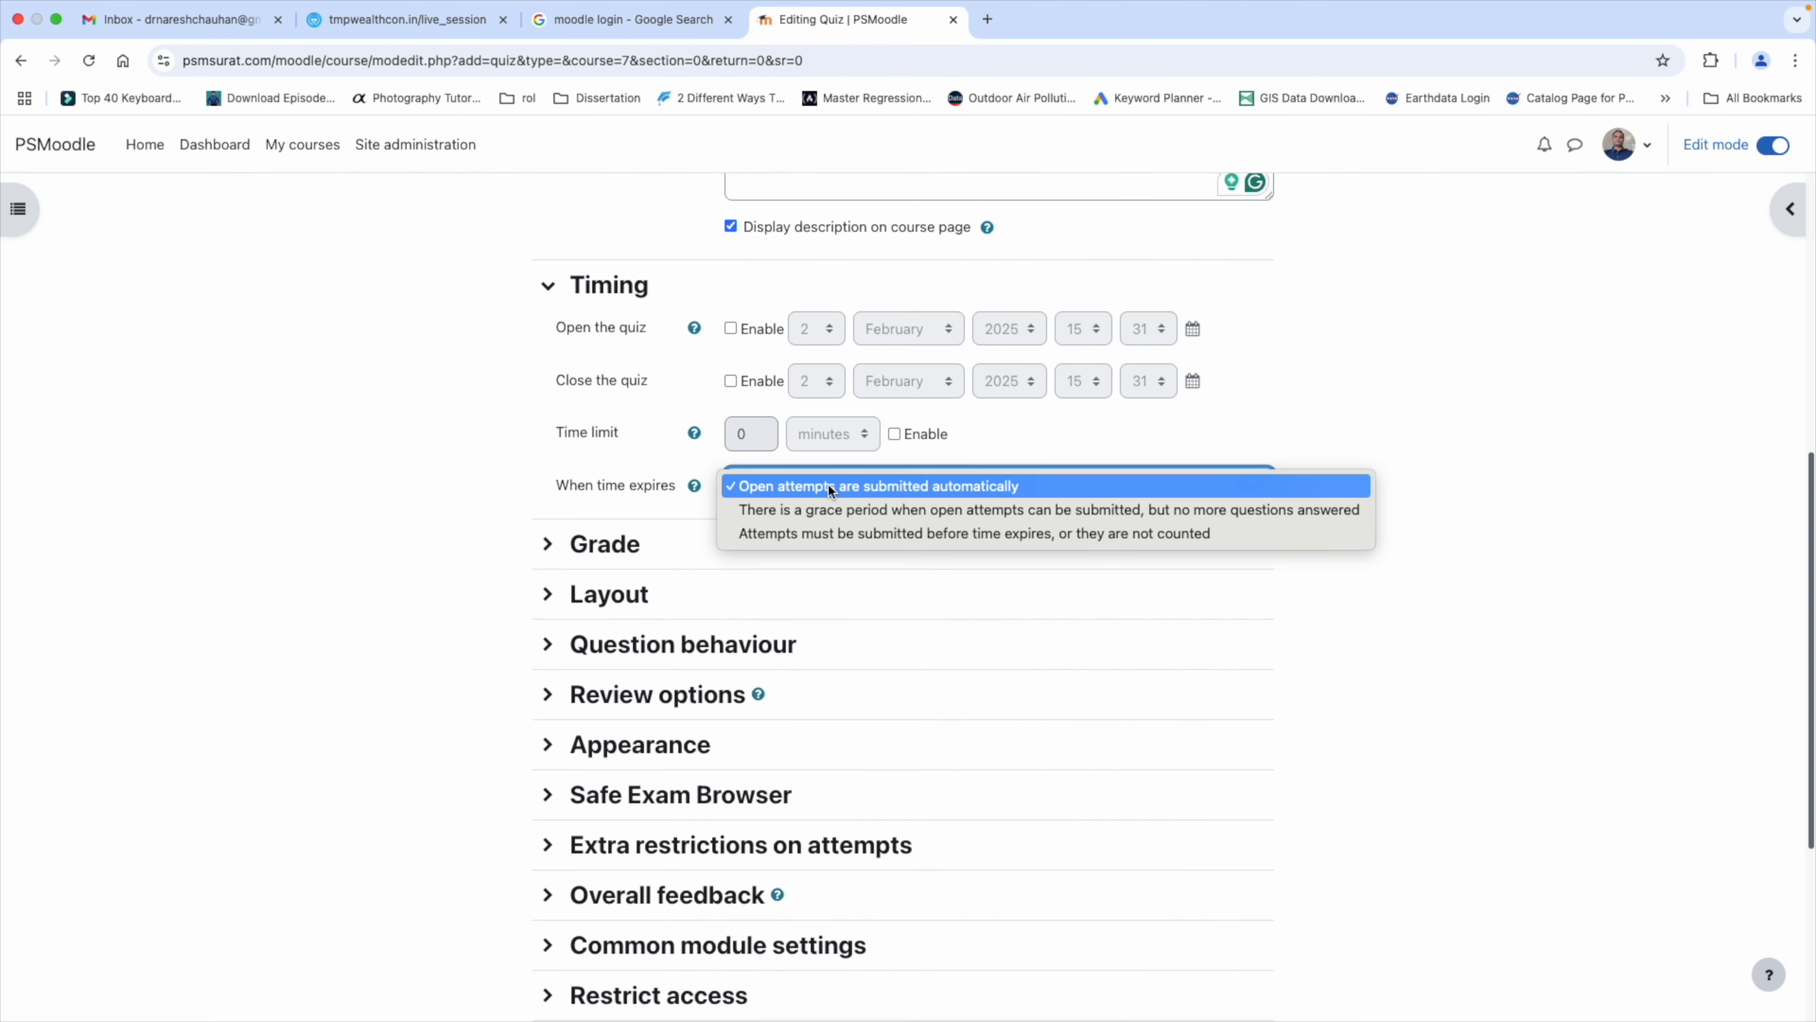
click(828, 485)
scroll(621, 572, down, 1)
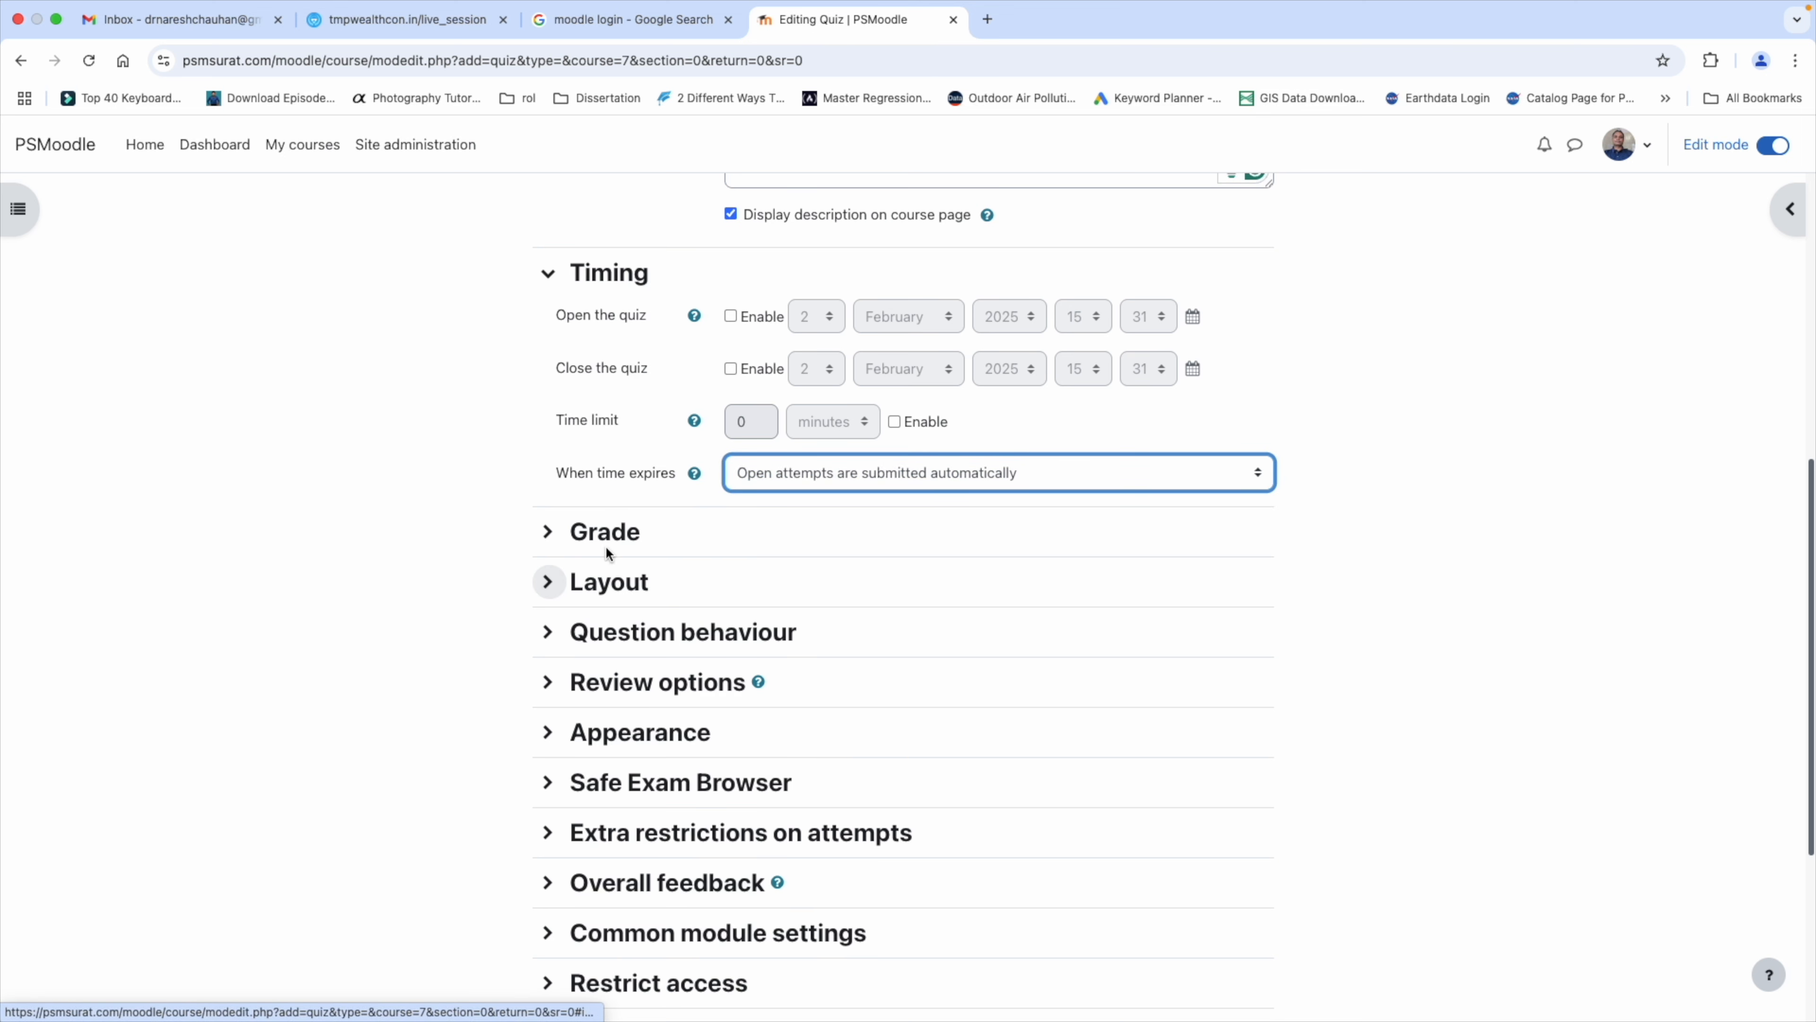
Step: Examine the quiz's Grade settings, including the grade category and attempts allowed choices
click(606, 544)
scroll(745, 649, down, 1)
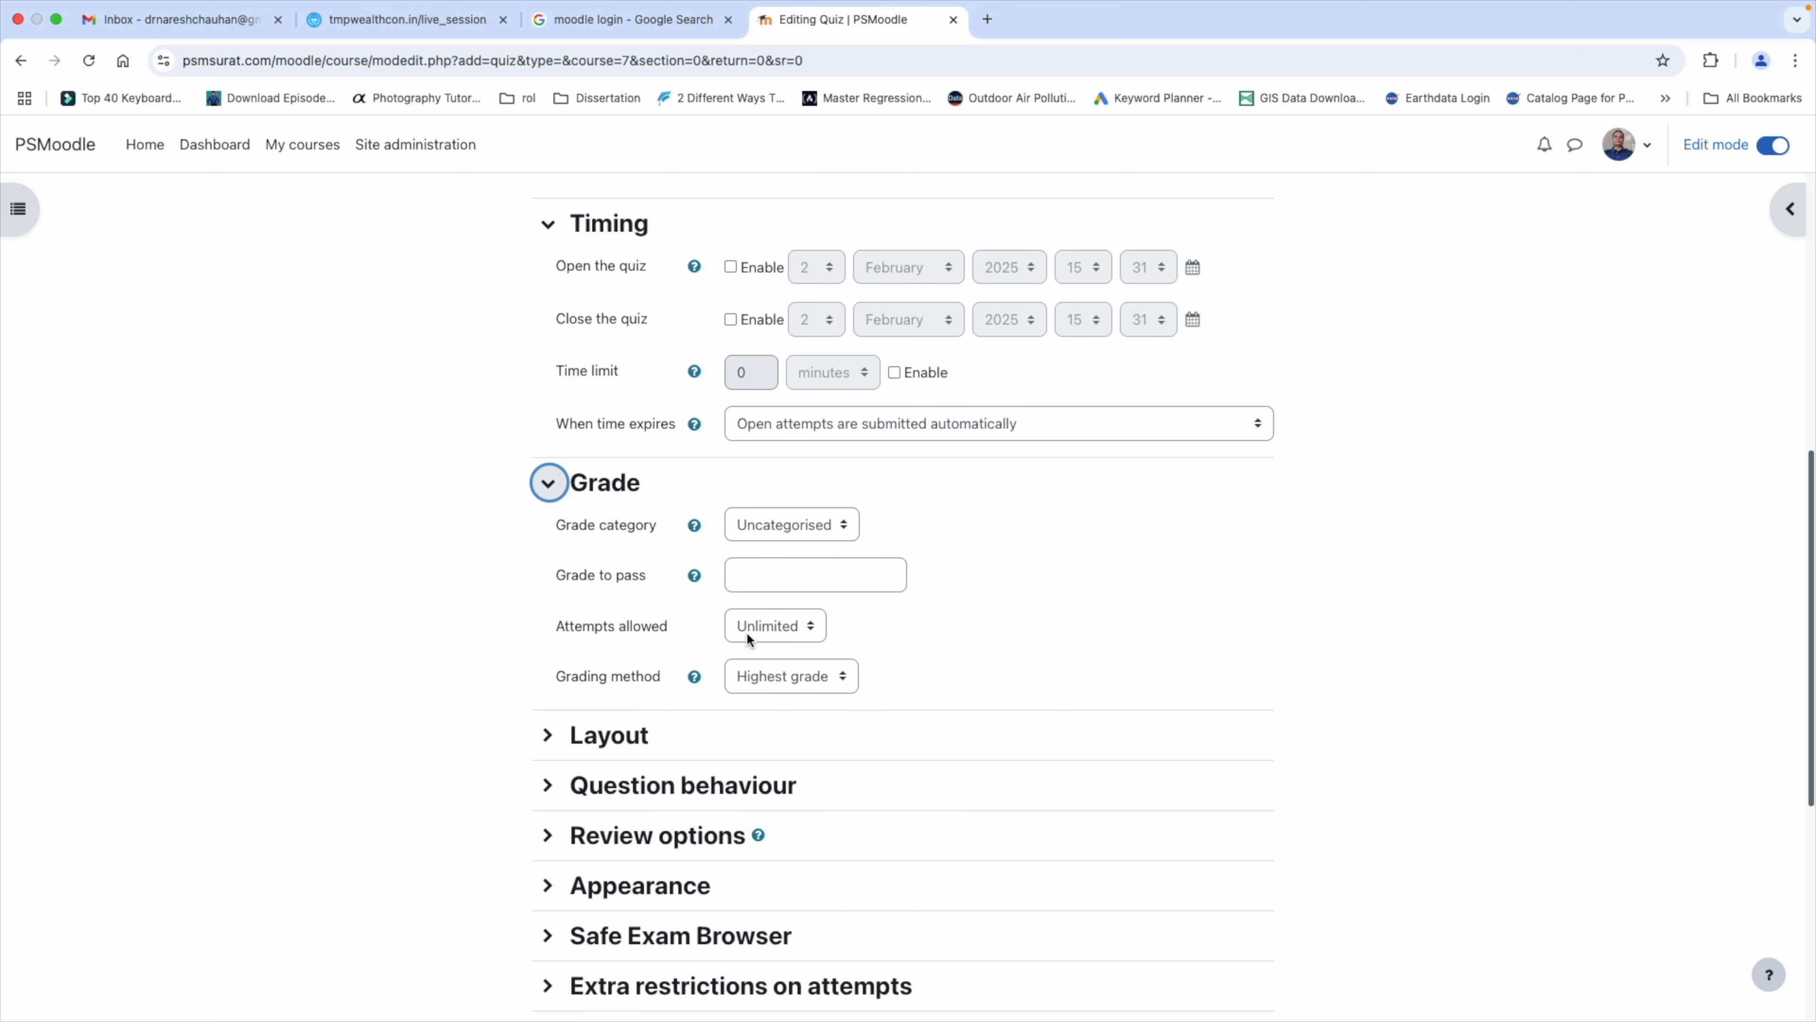
click(793, 522)
click(793, 522)
click(1019, 597)
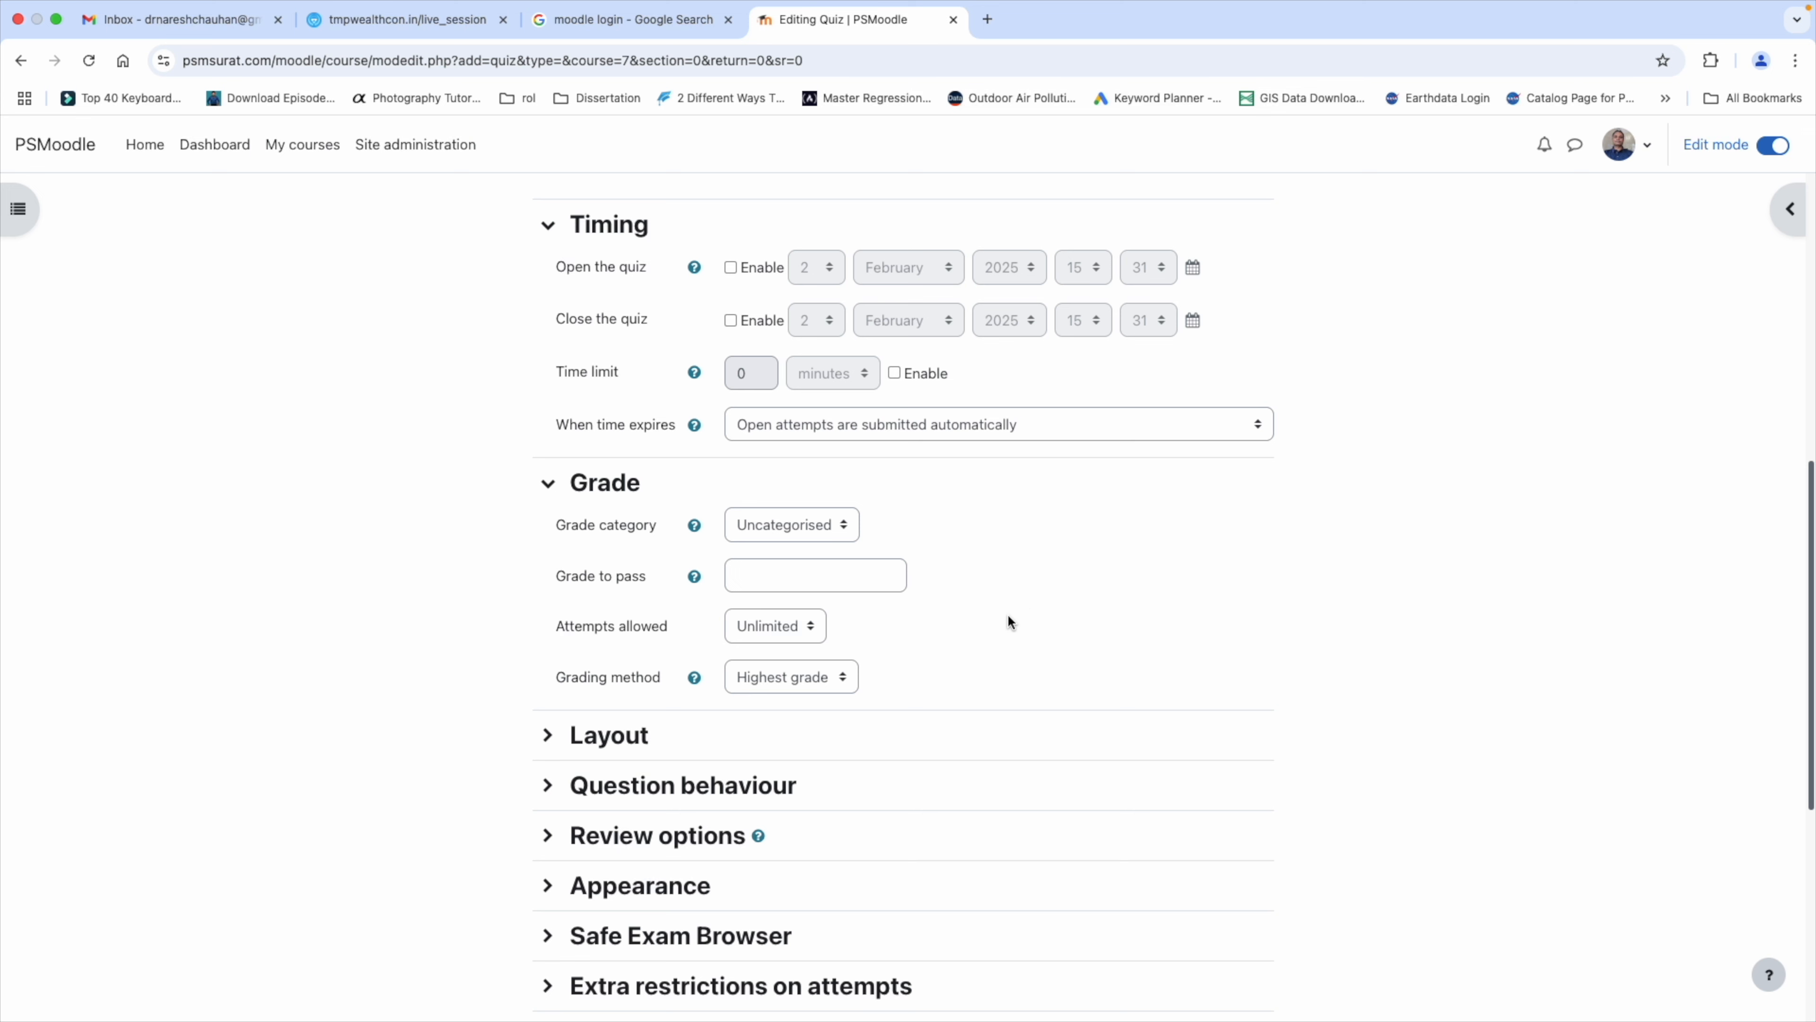
scroll(1008, 619, down, 1)
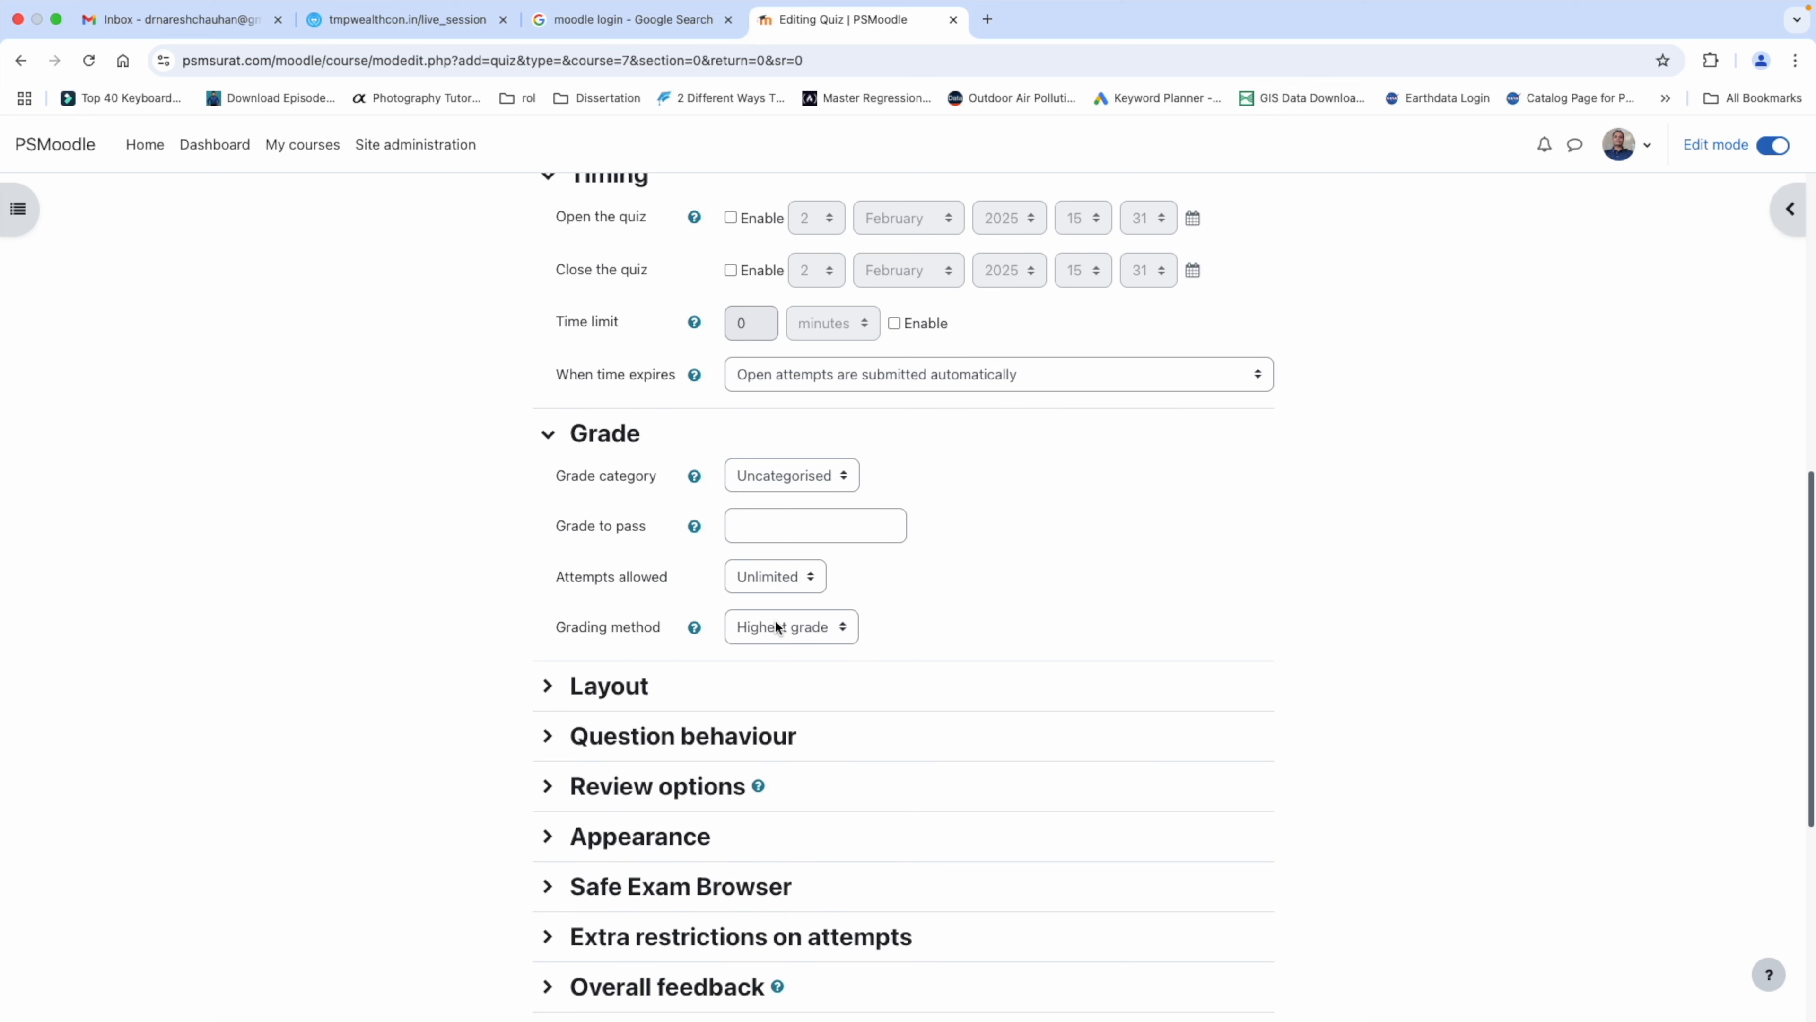
scroll(774, 618, down, 2)
click(772, 463)
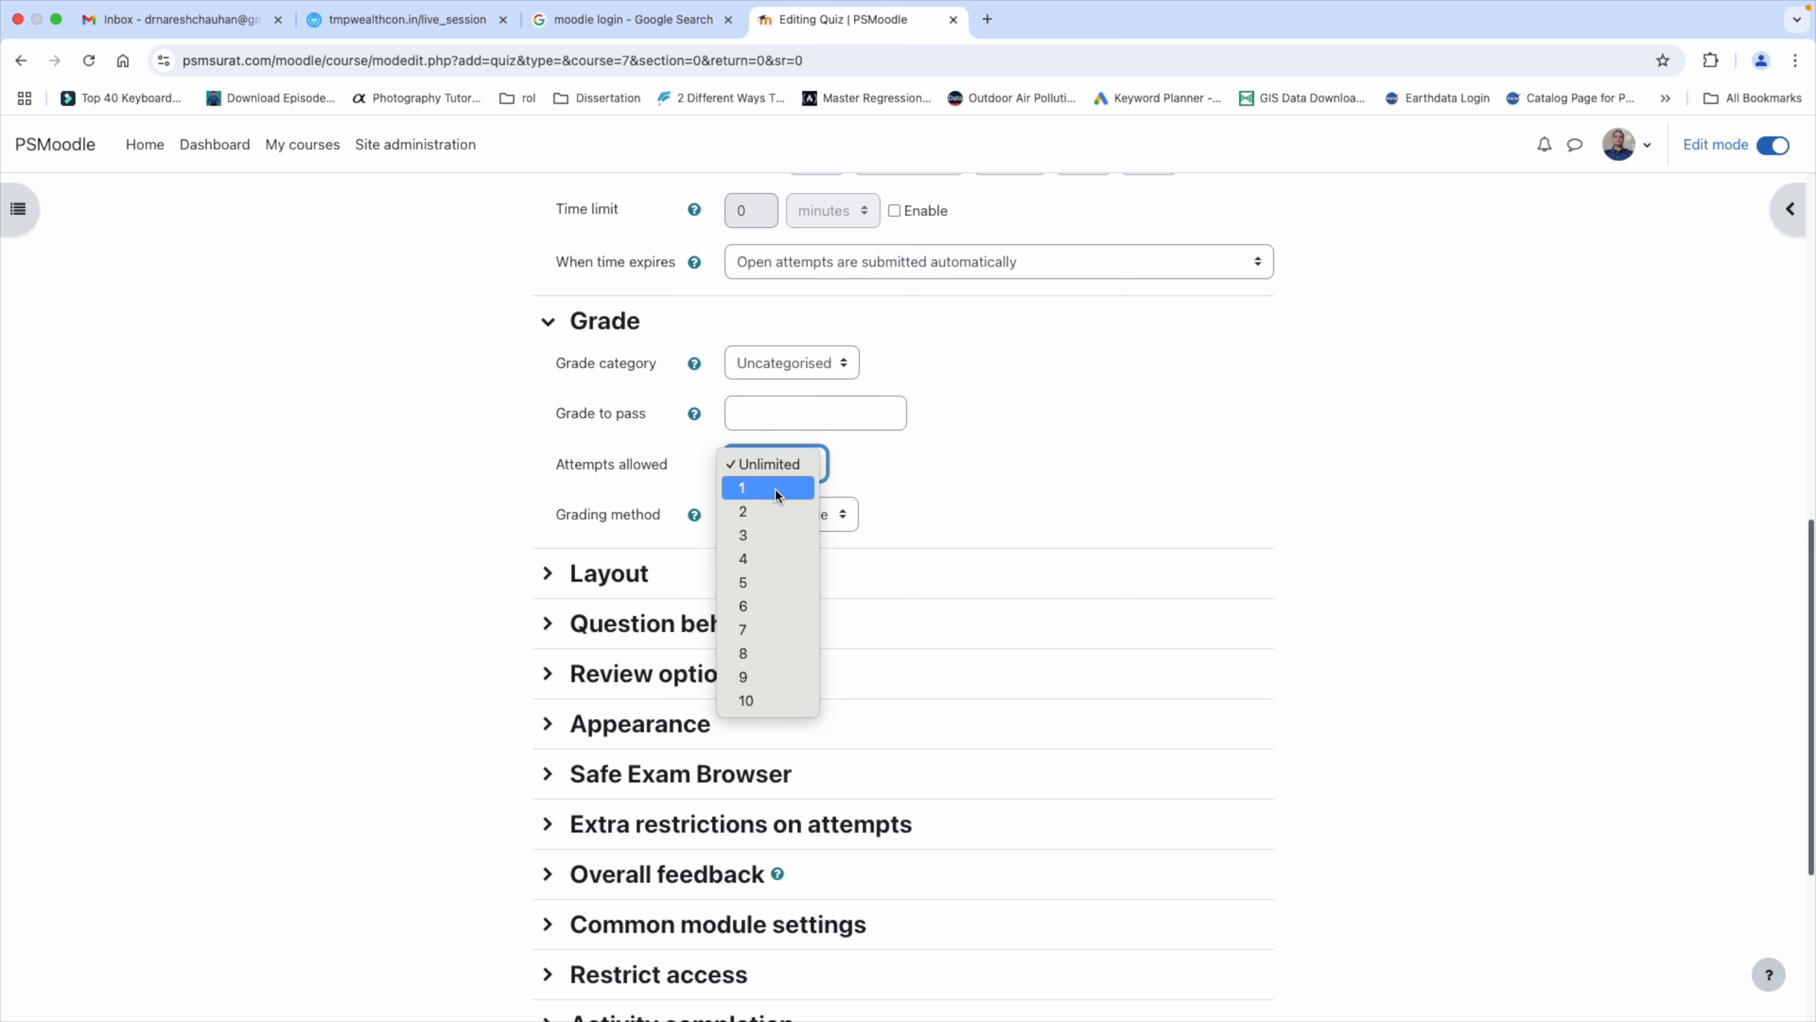
click(922, 463)
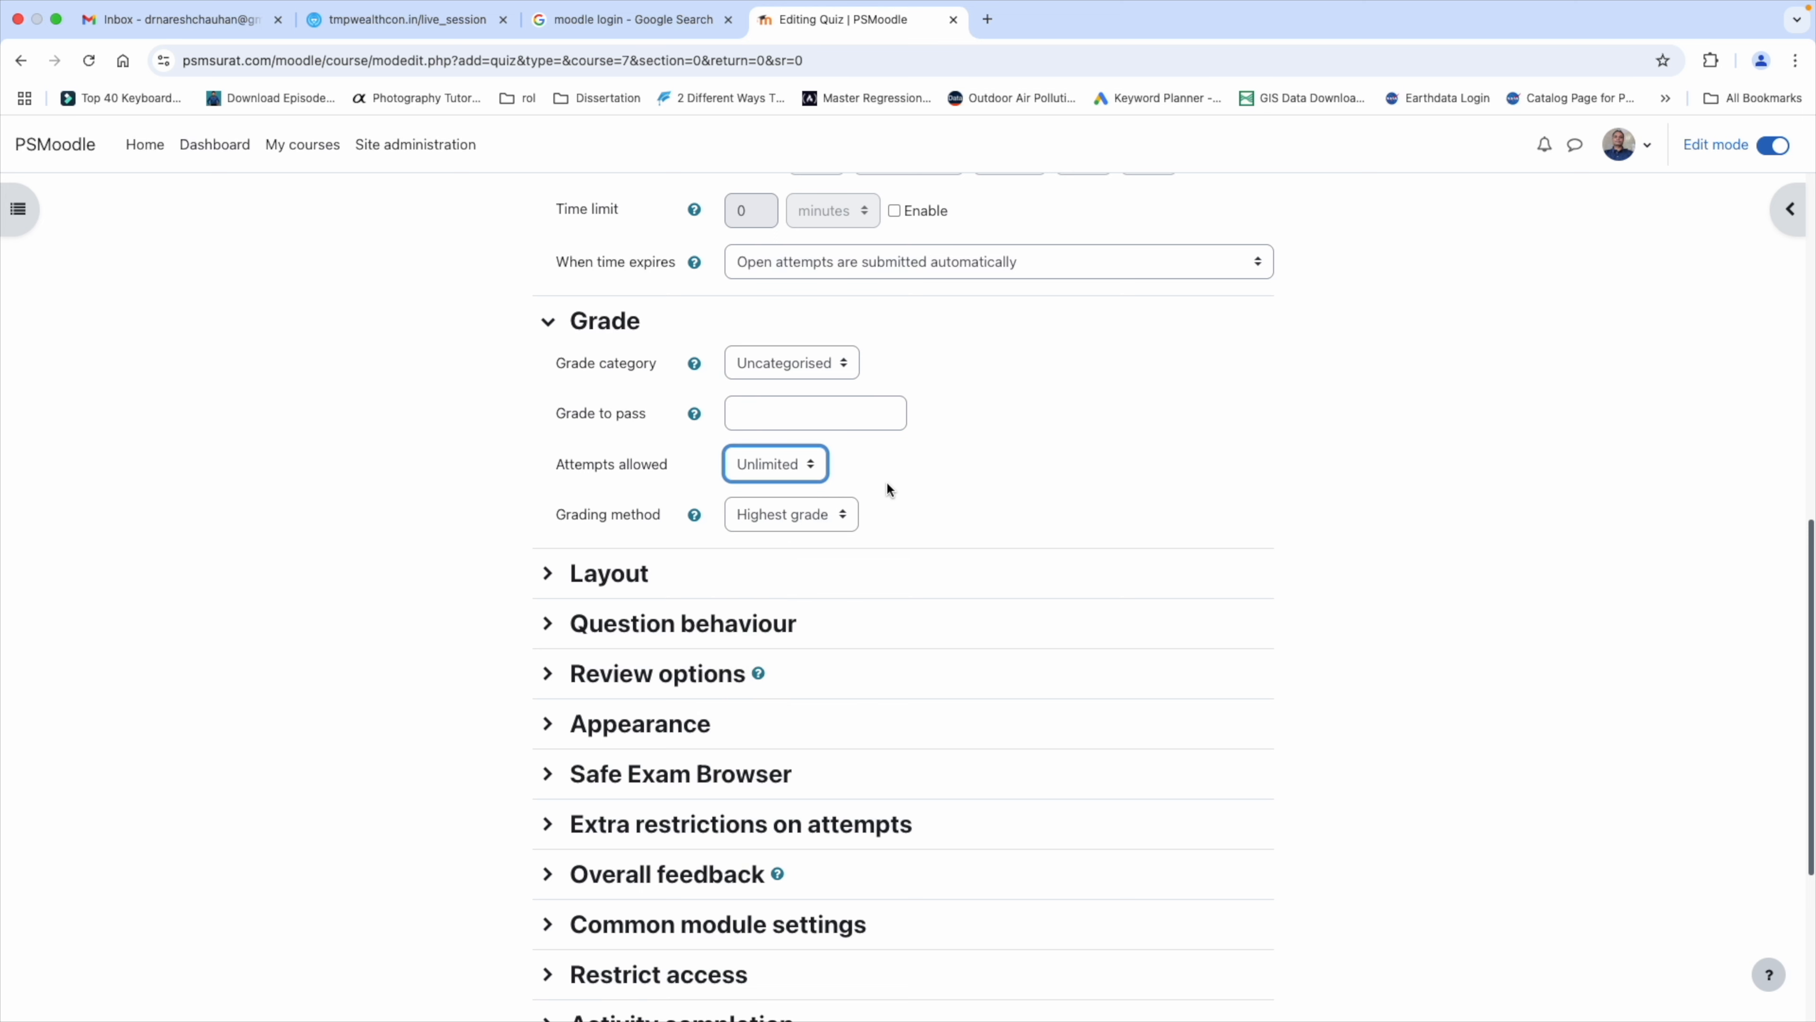
scroll(912, 505, down, 1)
scroll(912, 505, down, 1)
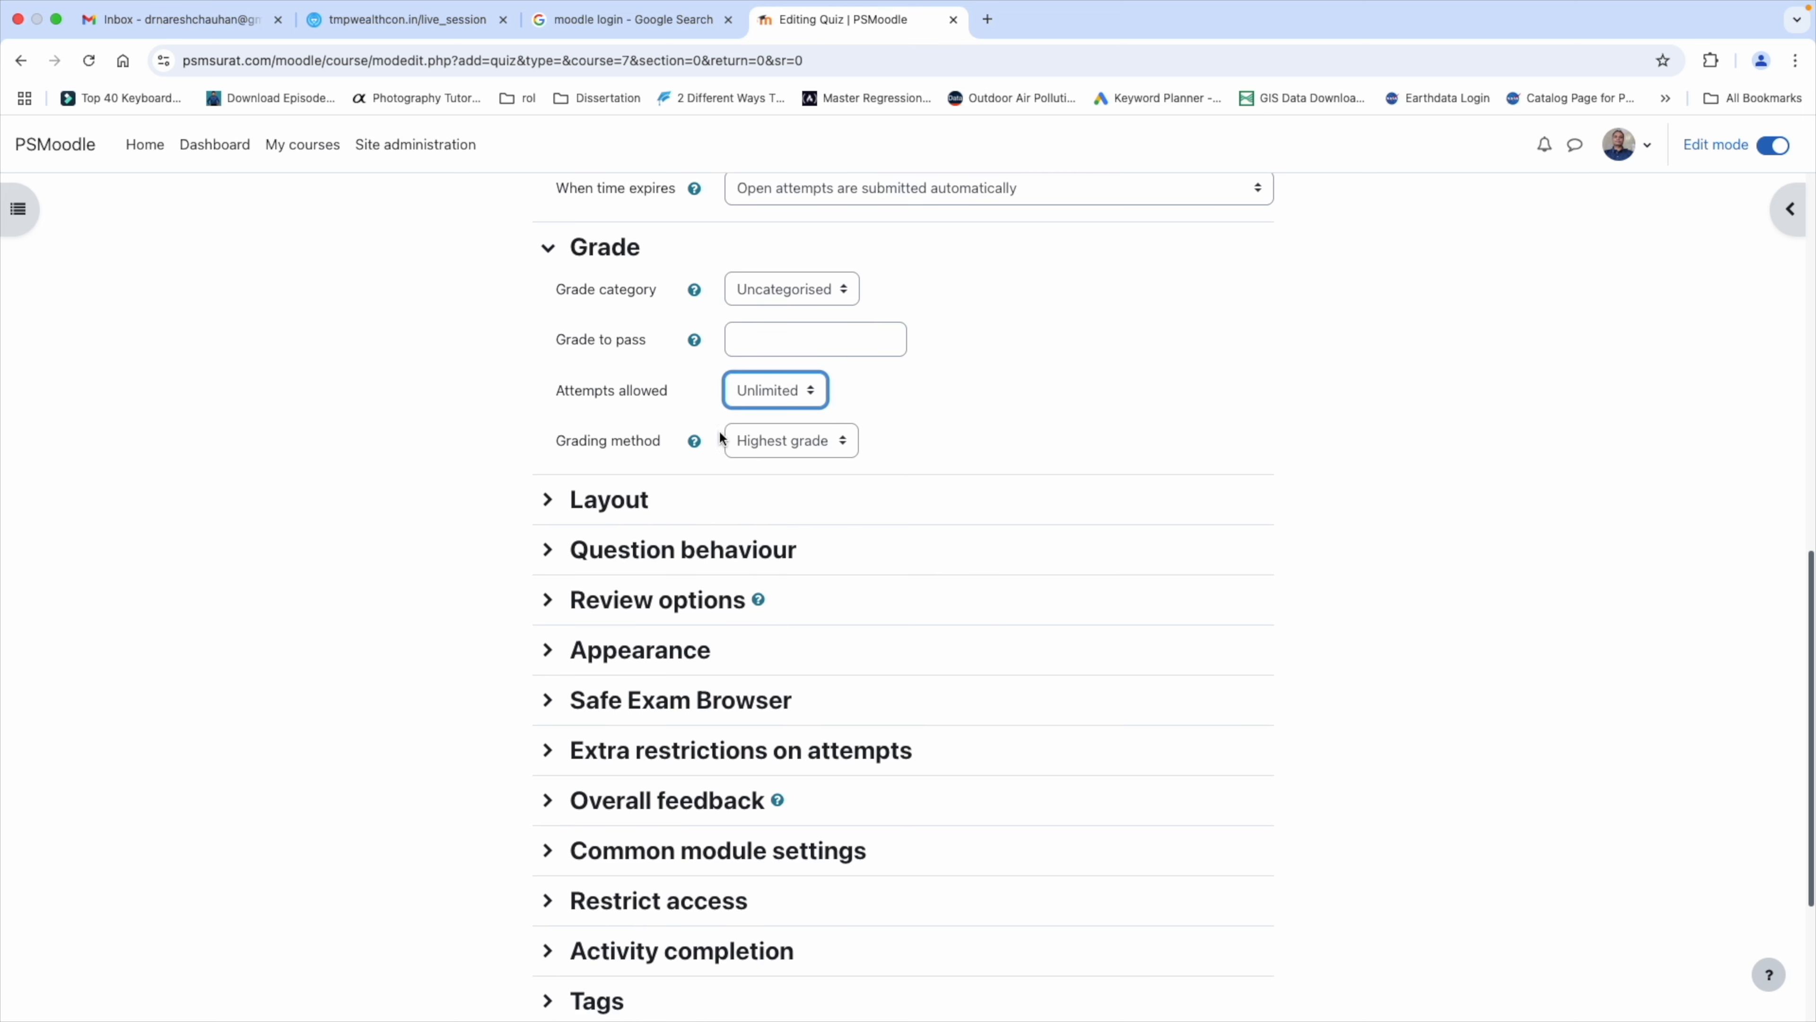
Step: Examine the quiz's Layout settings and the new page choices, keeping Every question
click(632, 509)
scroll(682, 529, down, 2)
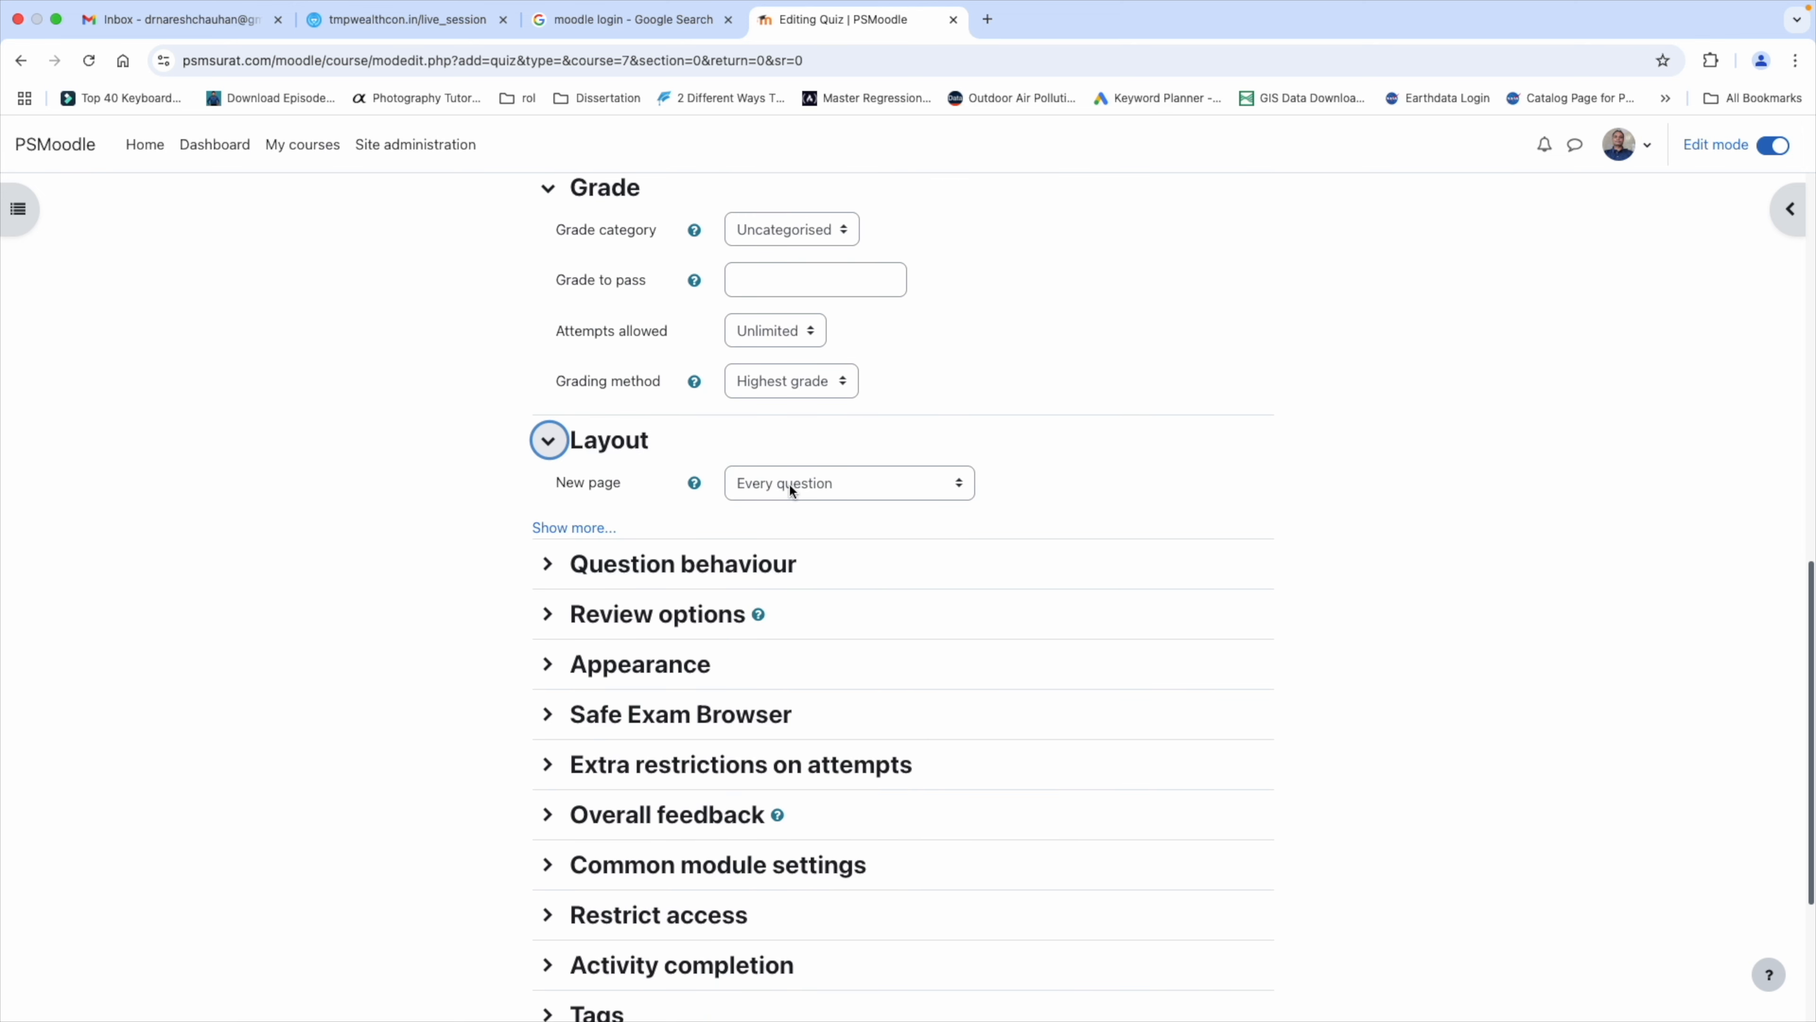
click(790, 484)
click(794, 487)
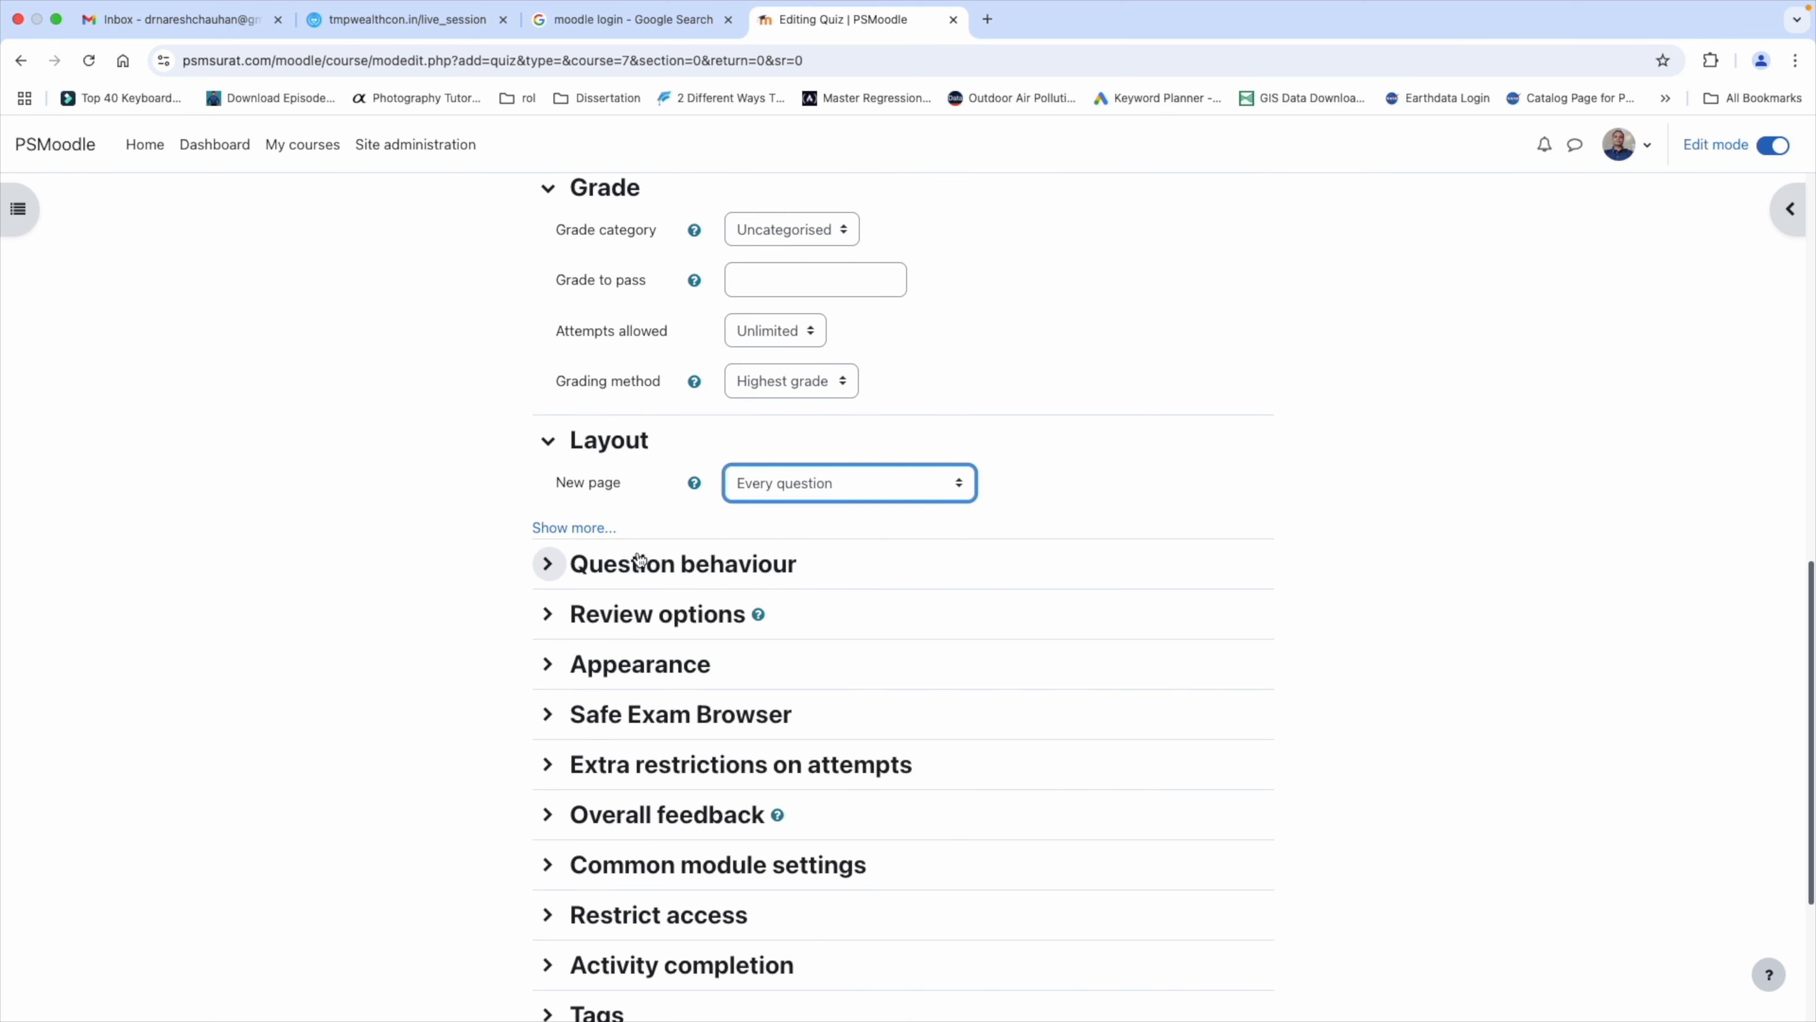
Step: Examine the Question behaviour settings for shuffling within questions and how questions behave, keeping Yes and Deferred feedback
scroll(636, 549, down, 5)
click(649, 312)
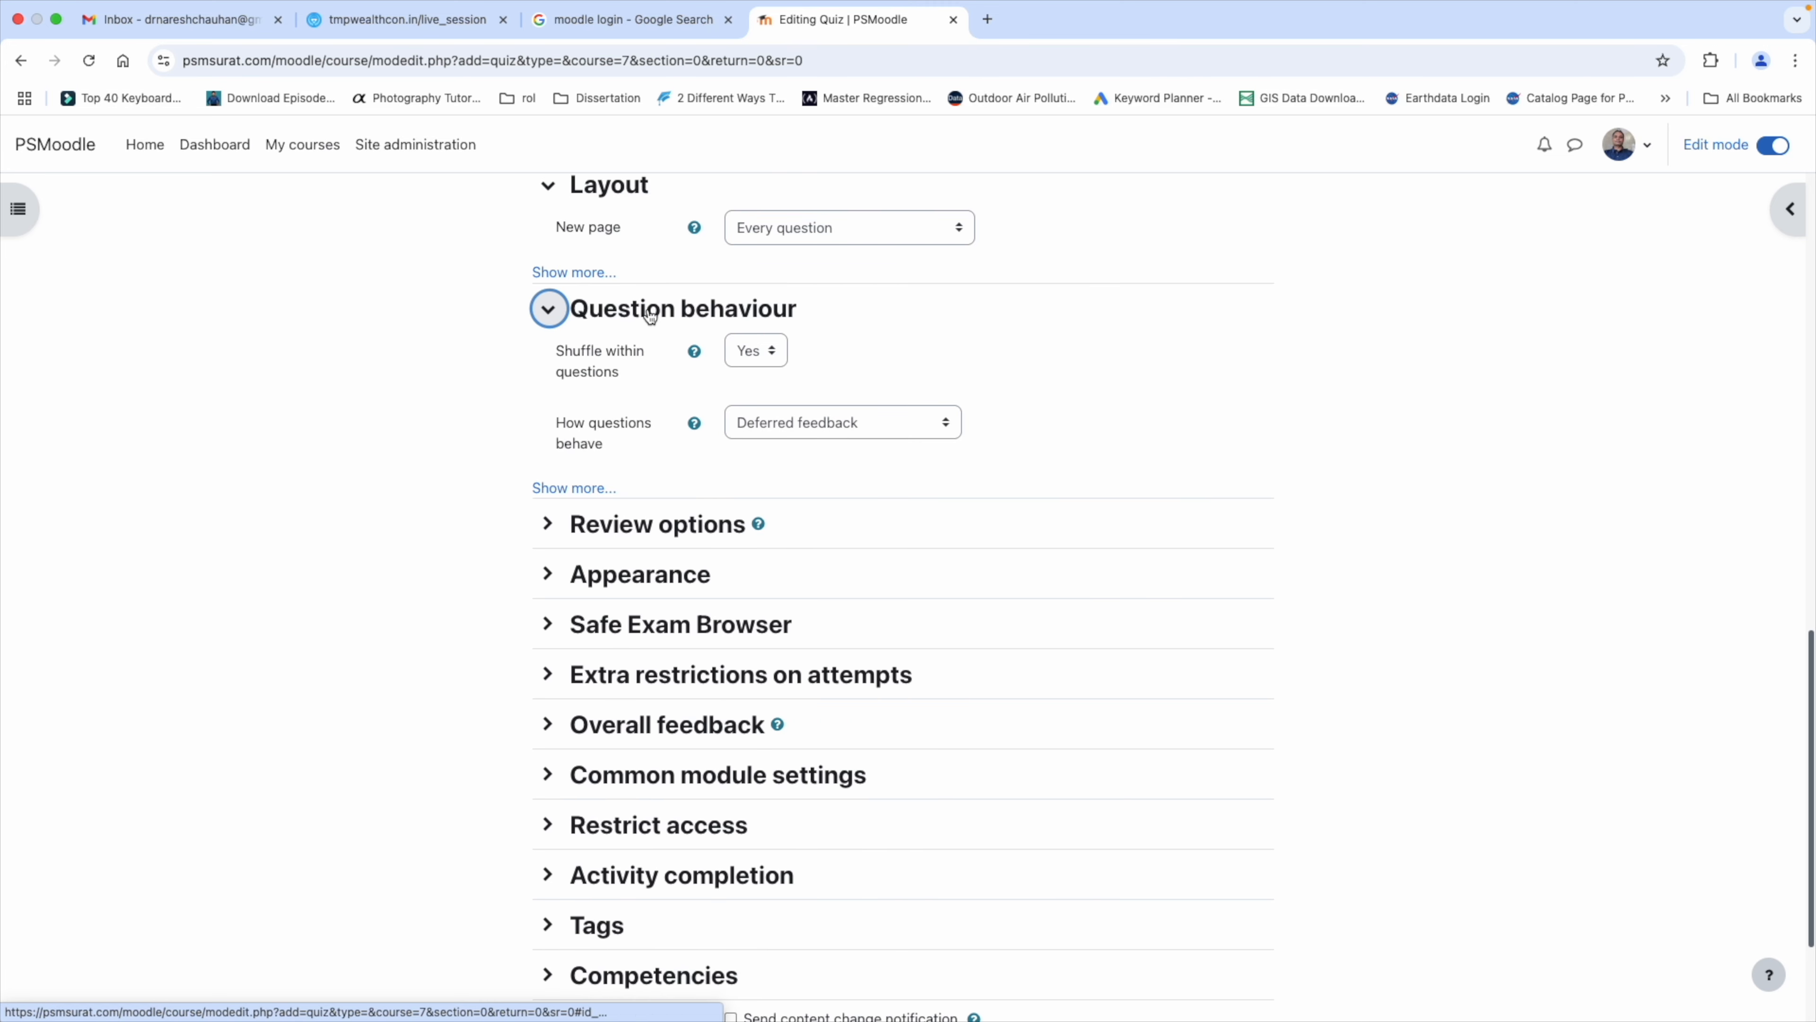
click(756, 352)
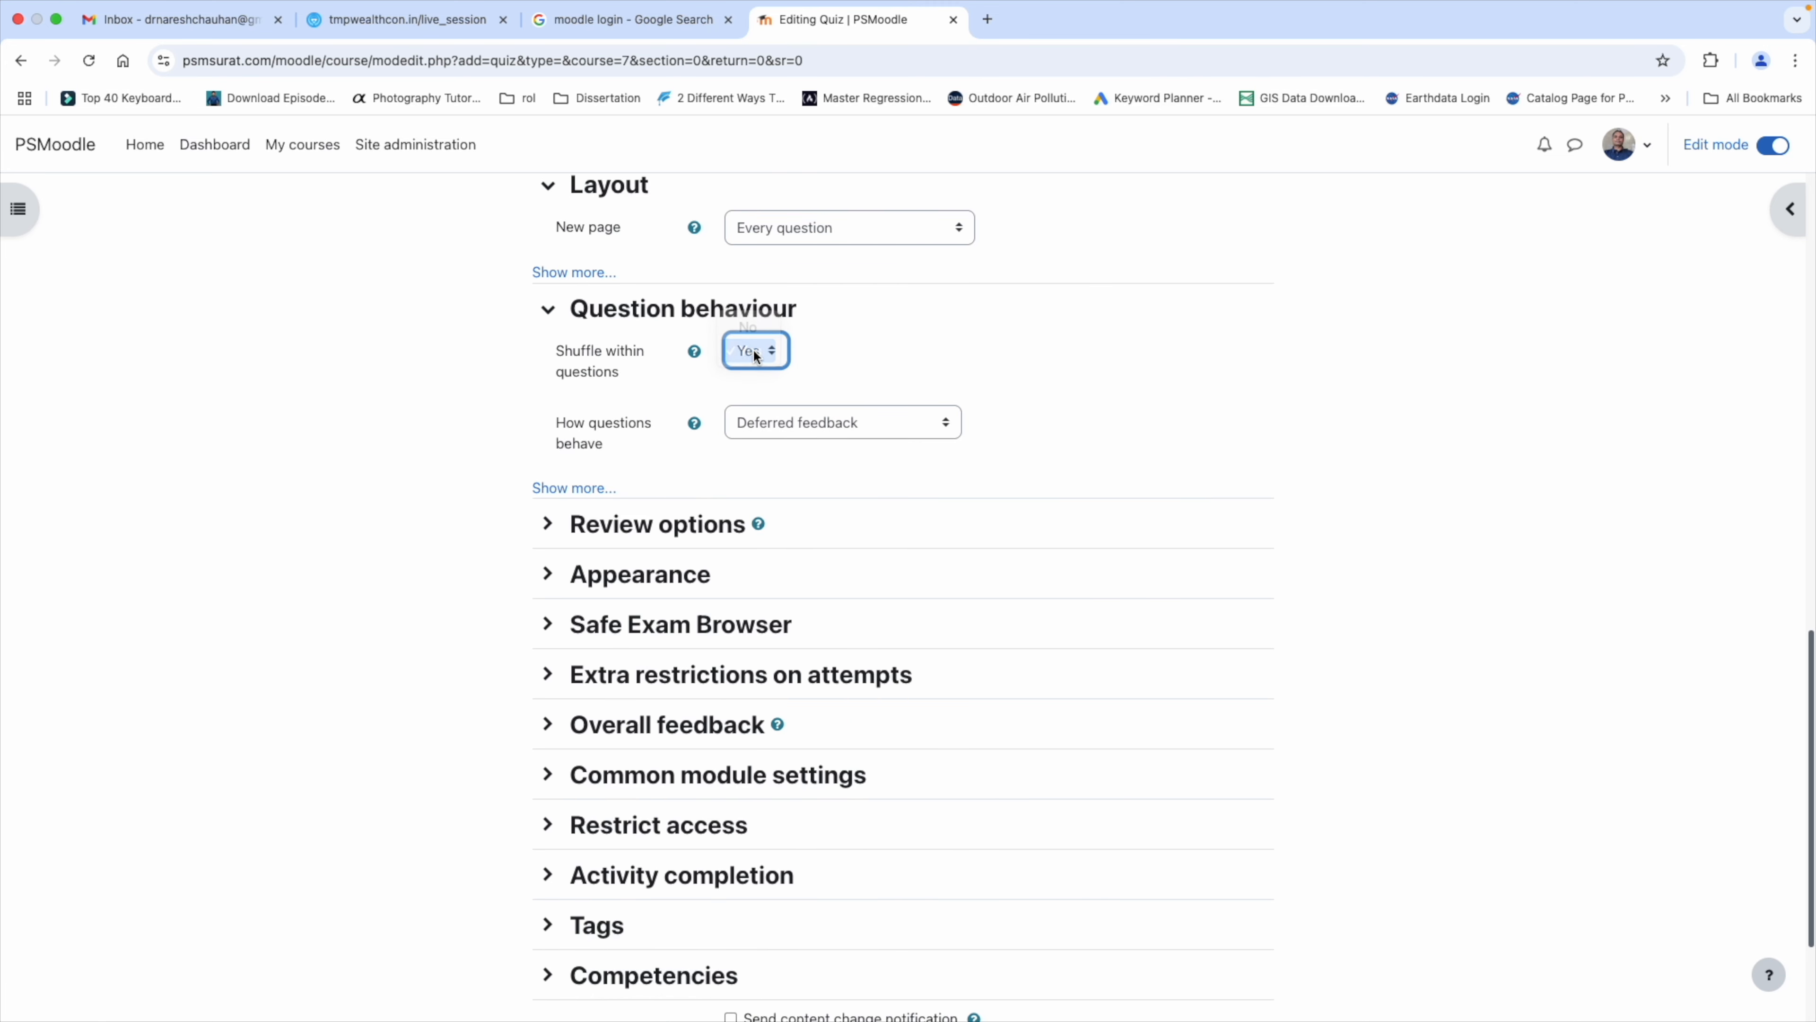
scroll(644, 501, down, 1)
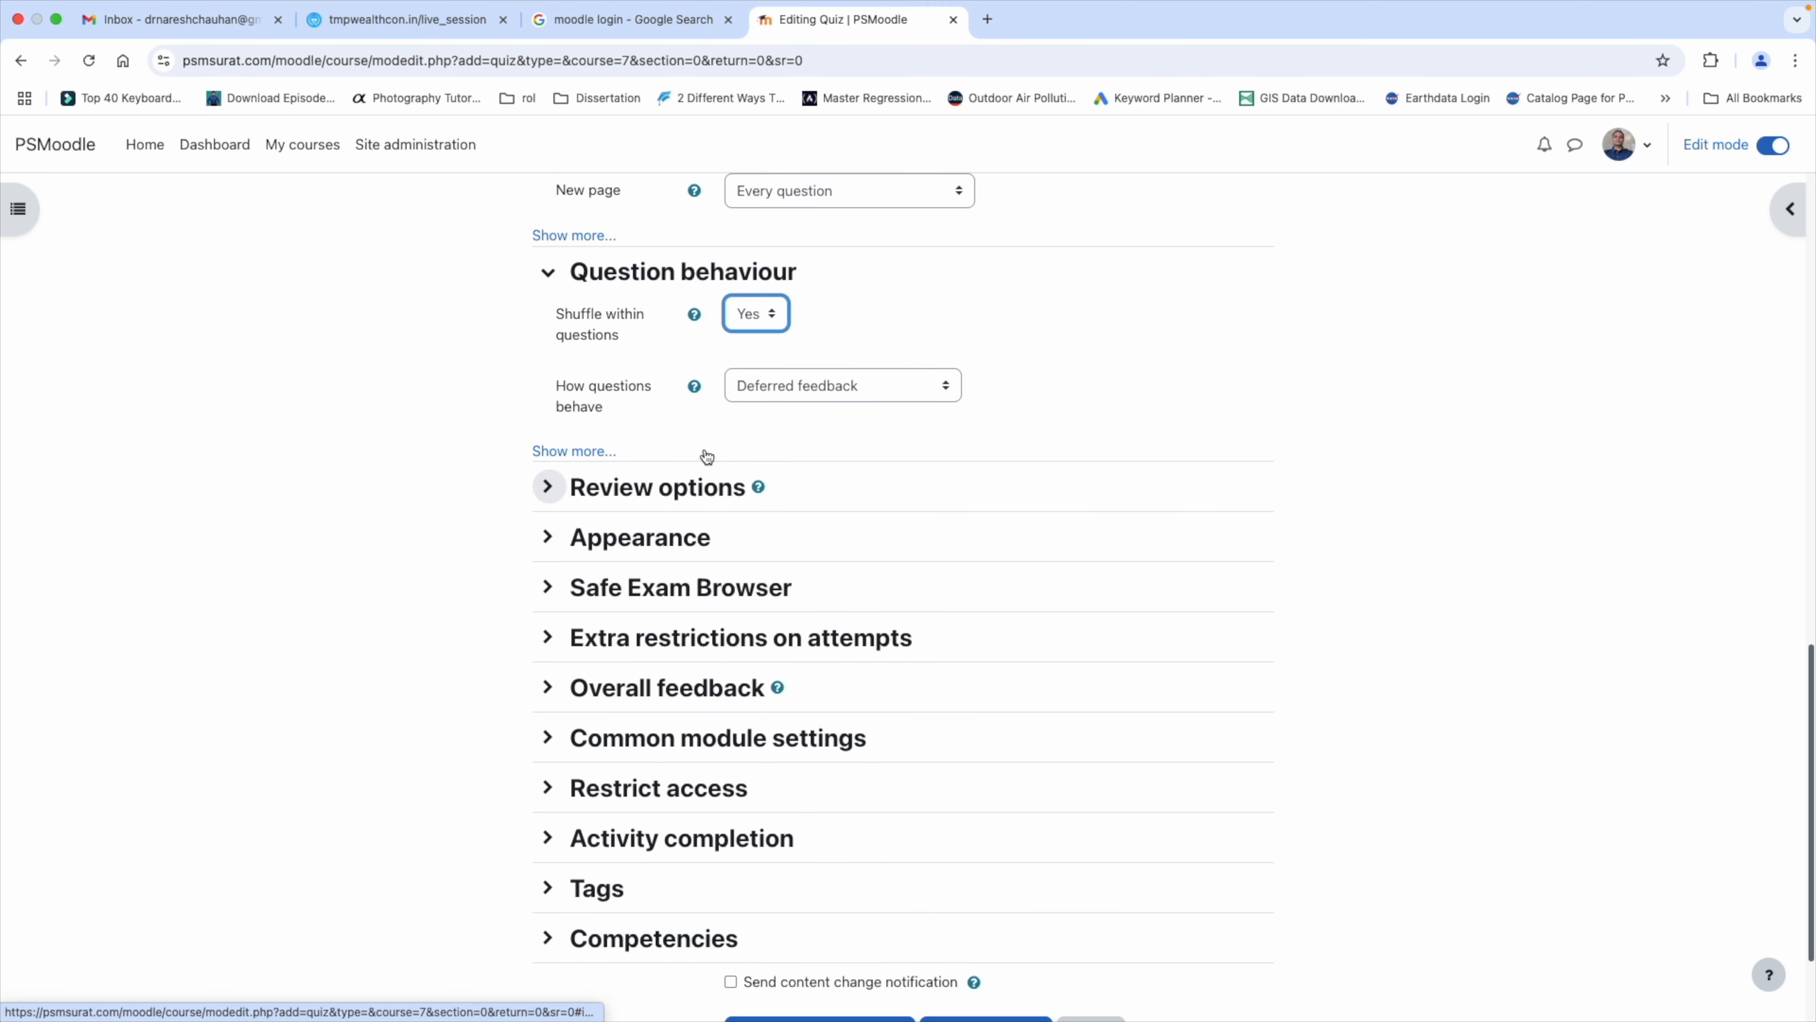
click(791, 384)
click(793, 386)
scroll(715, 430, down, 1)
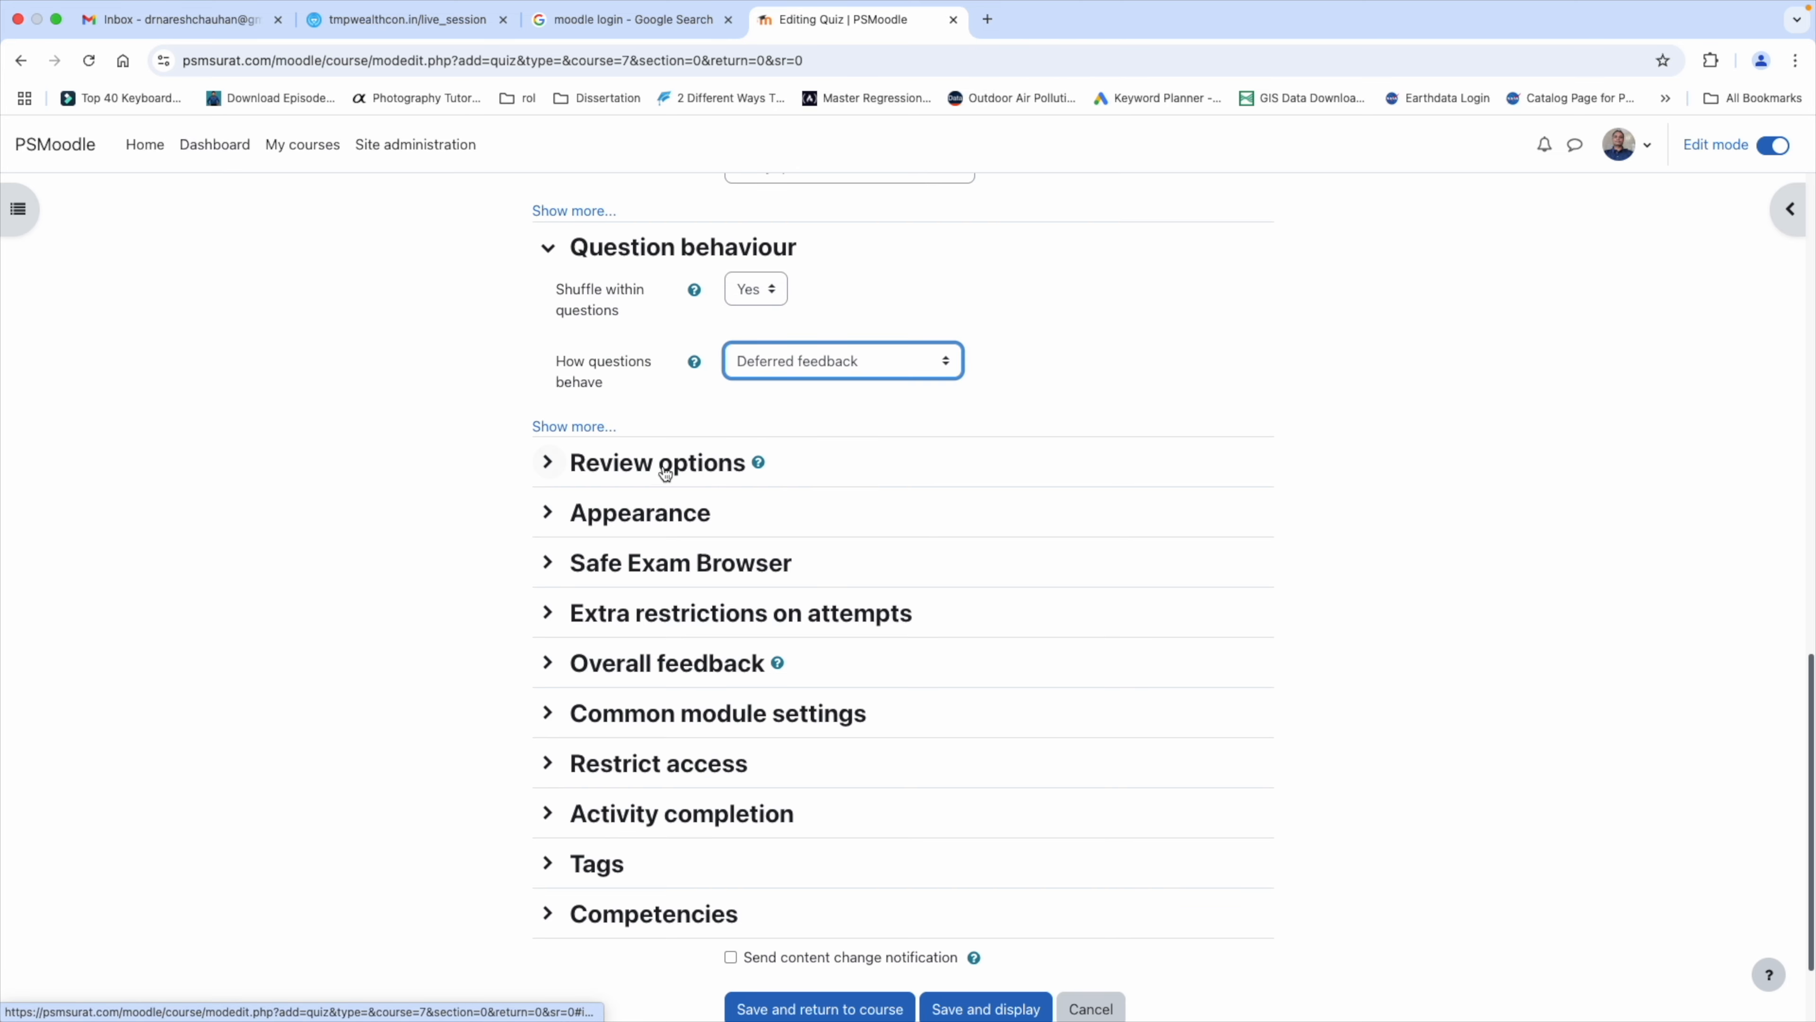
Step: Examine the quiz's Review options, Appearance, Safe Exam Browser and Extra restrictions on attempts settings
click(676, 465)
scroll(677, 478, down, 10)
click(685, 393)
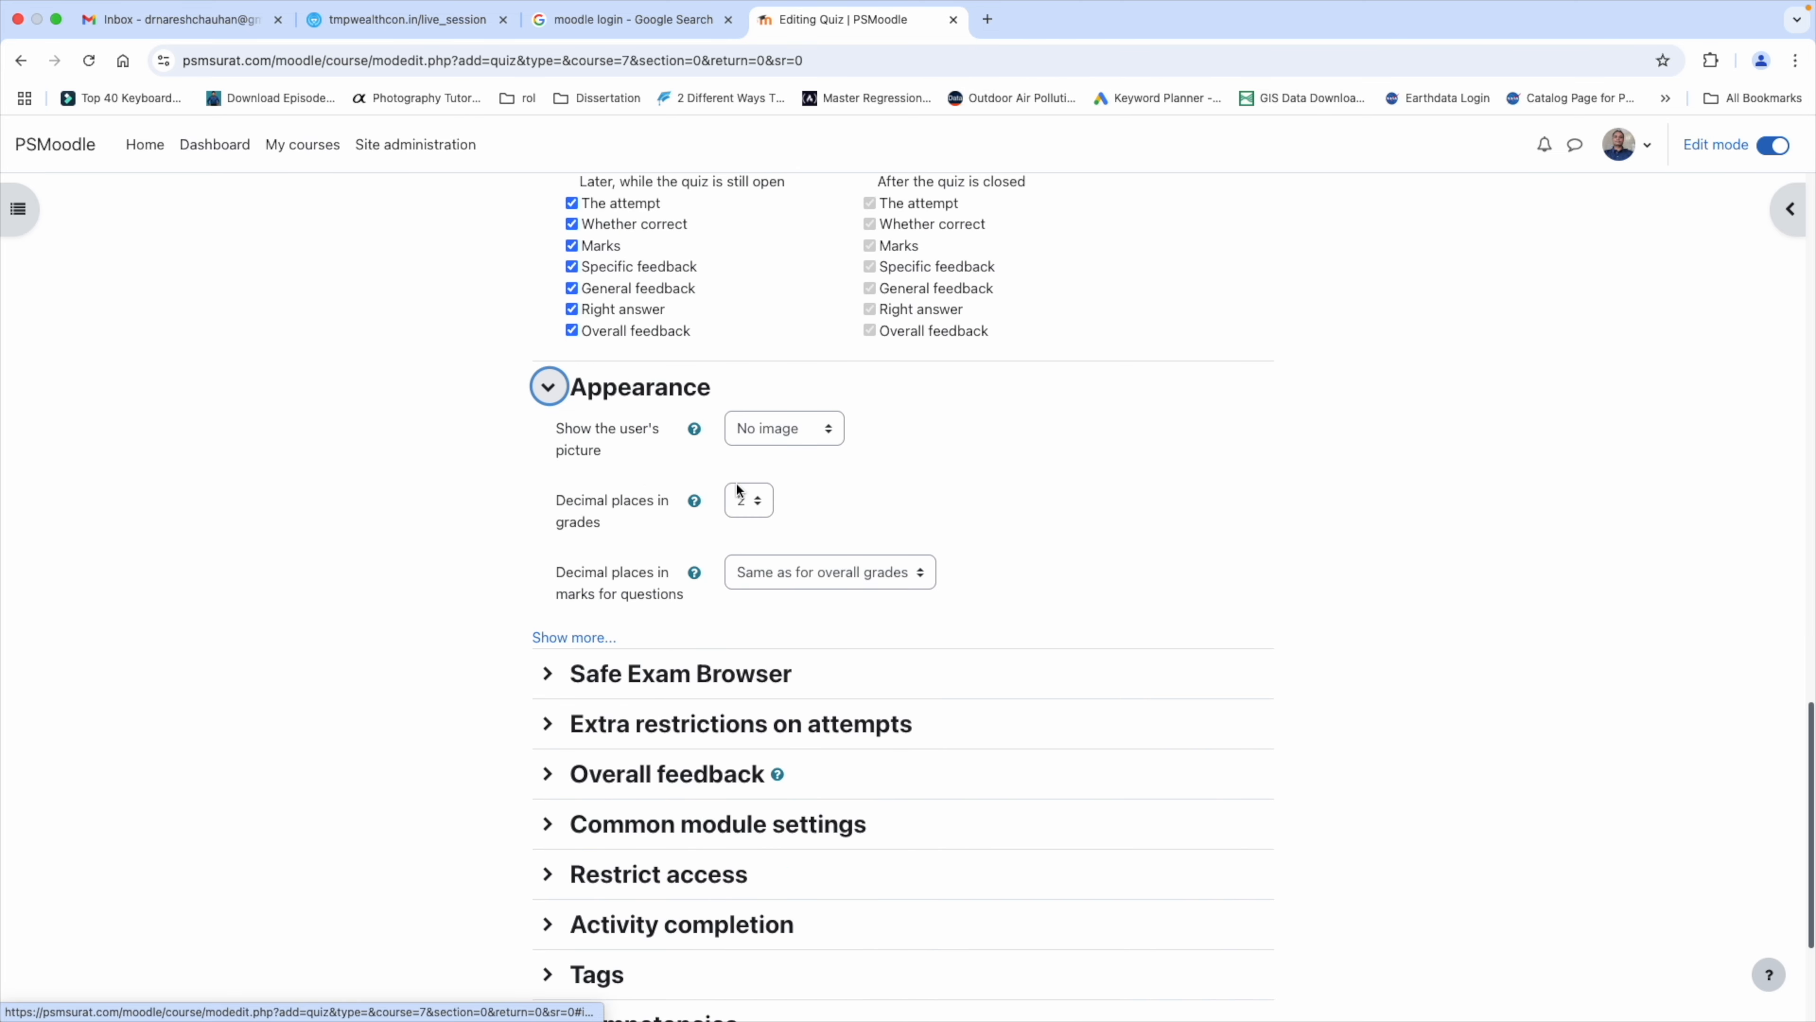
scroll(705, 504, down, 1)
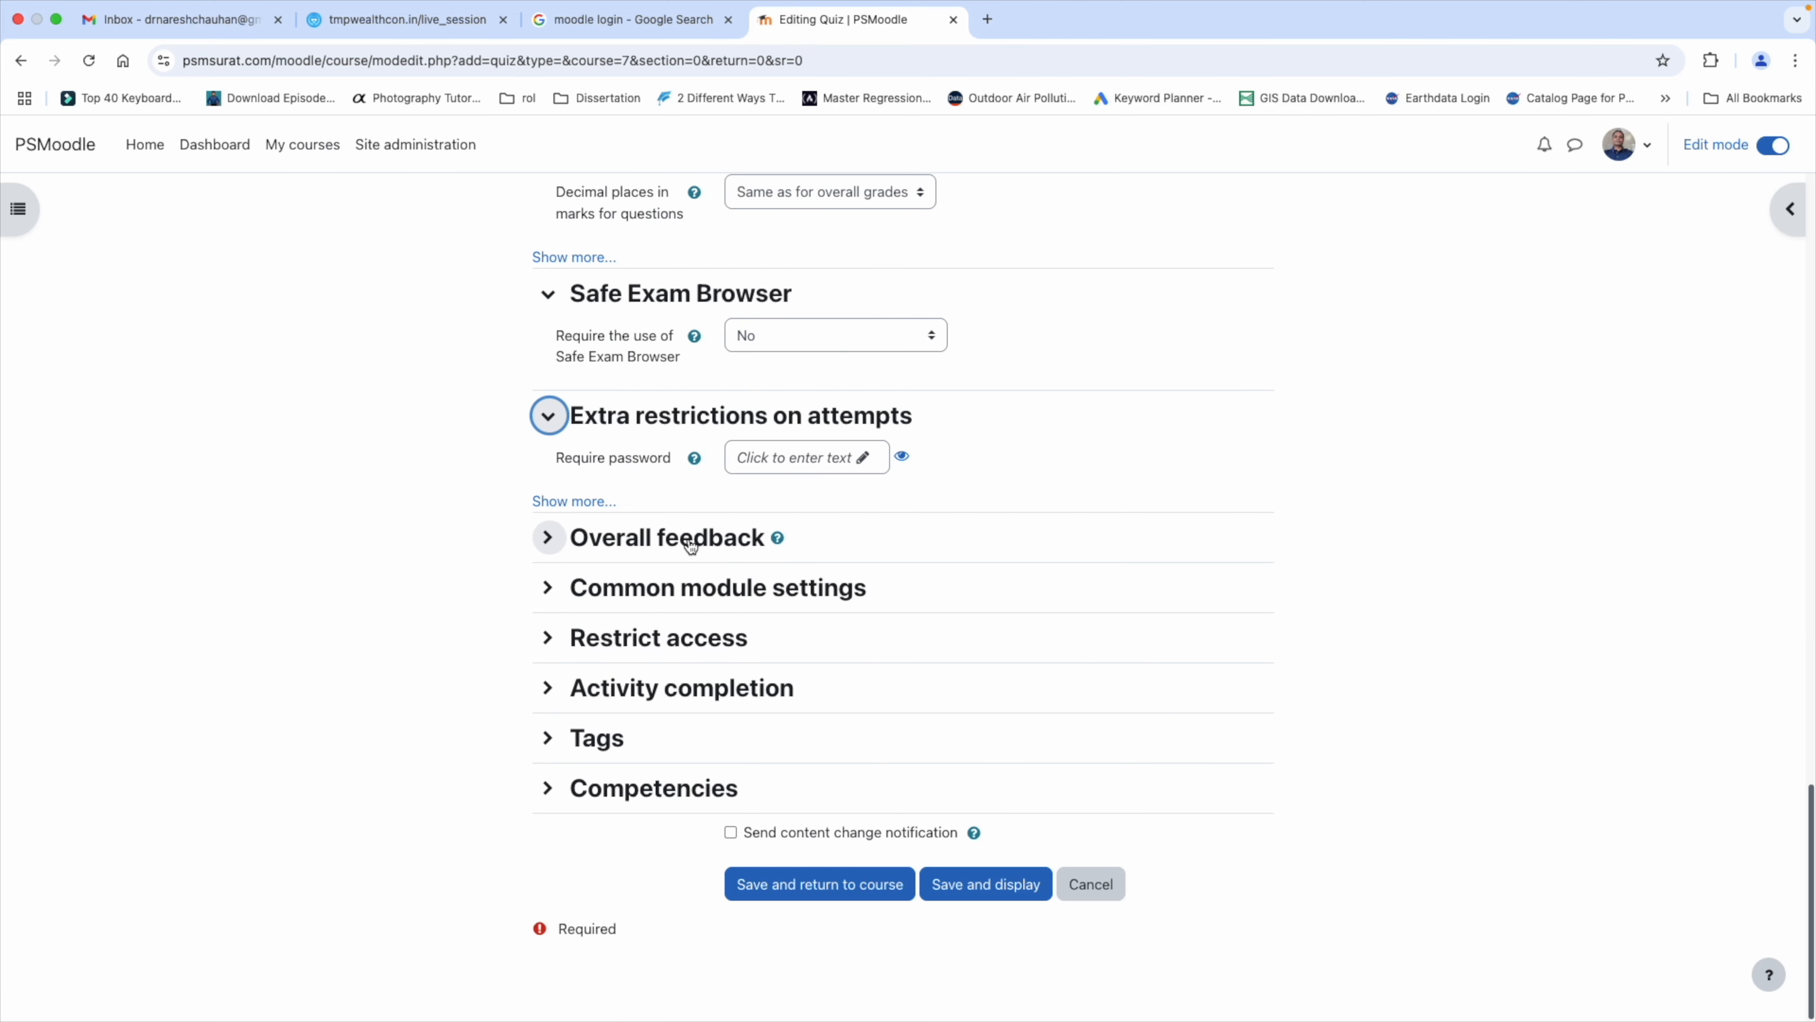
Step: Examine the quiz's Overall feedback settings, including the grade boundary and feedback fields
click(690, 545)
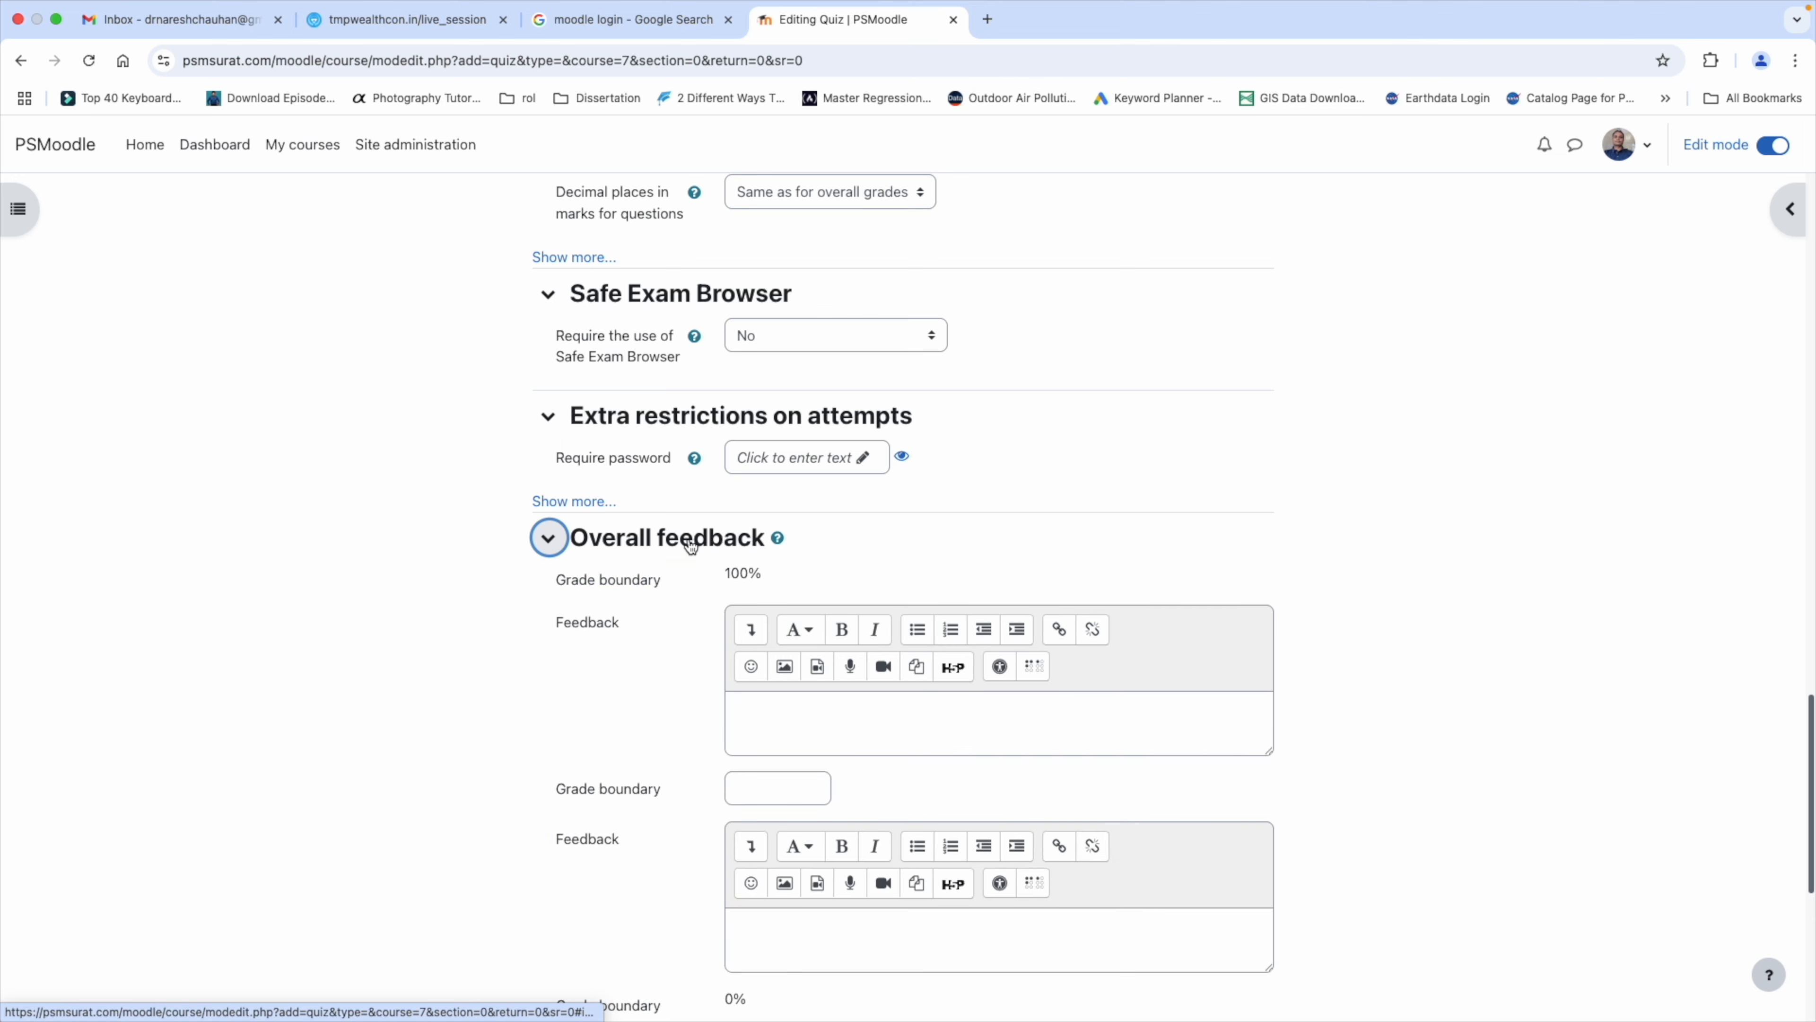
scroll(690, 545, down, 1)
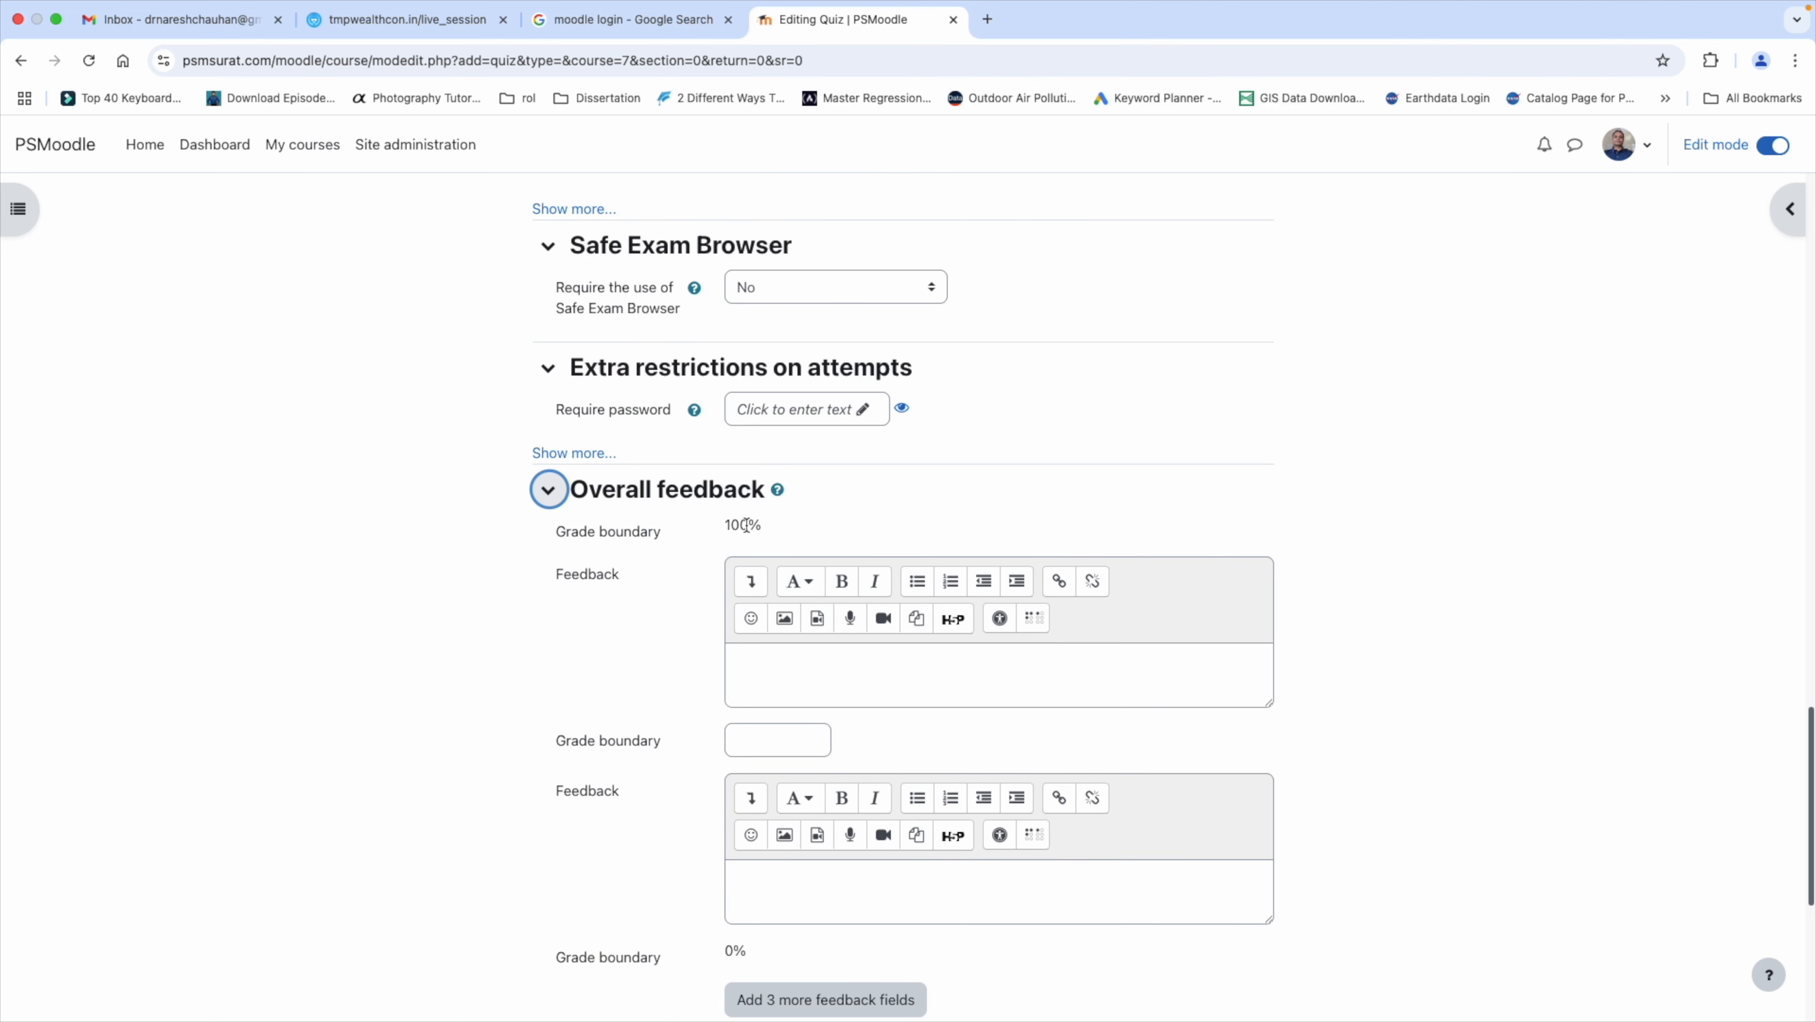
scroll(767, 530, down, 4)
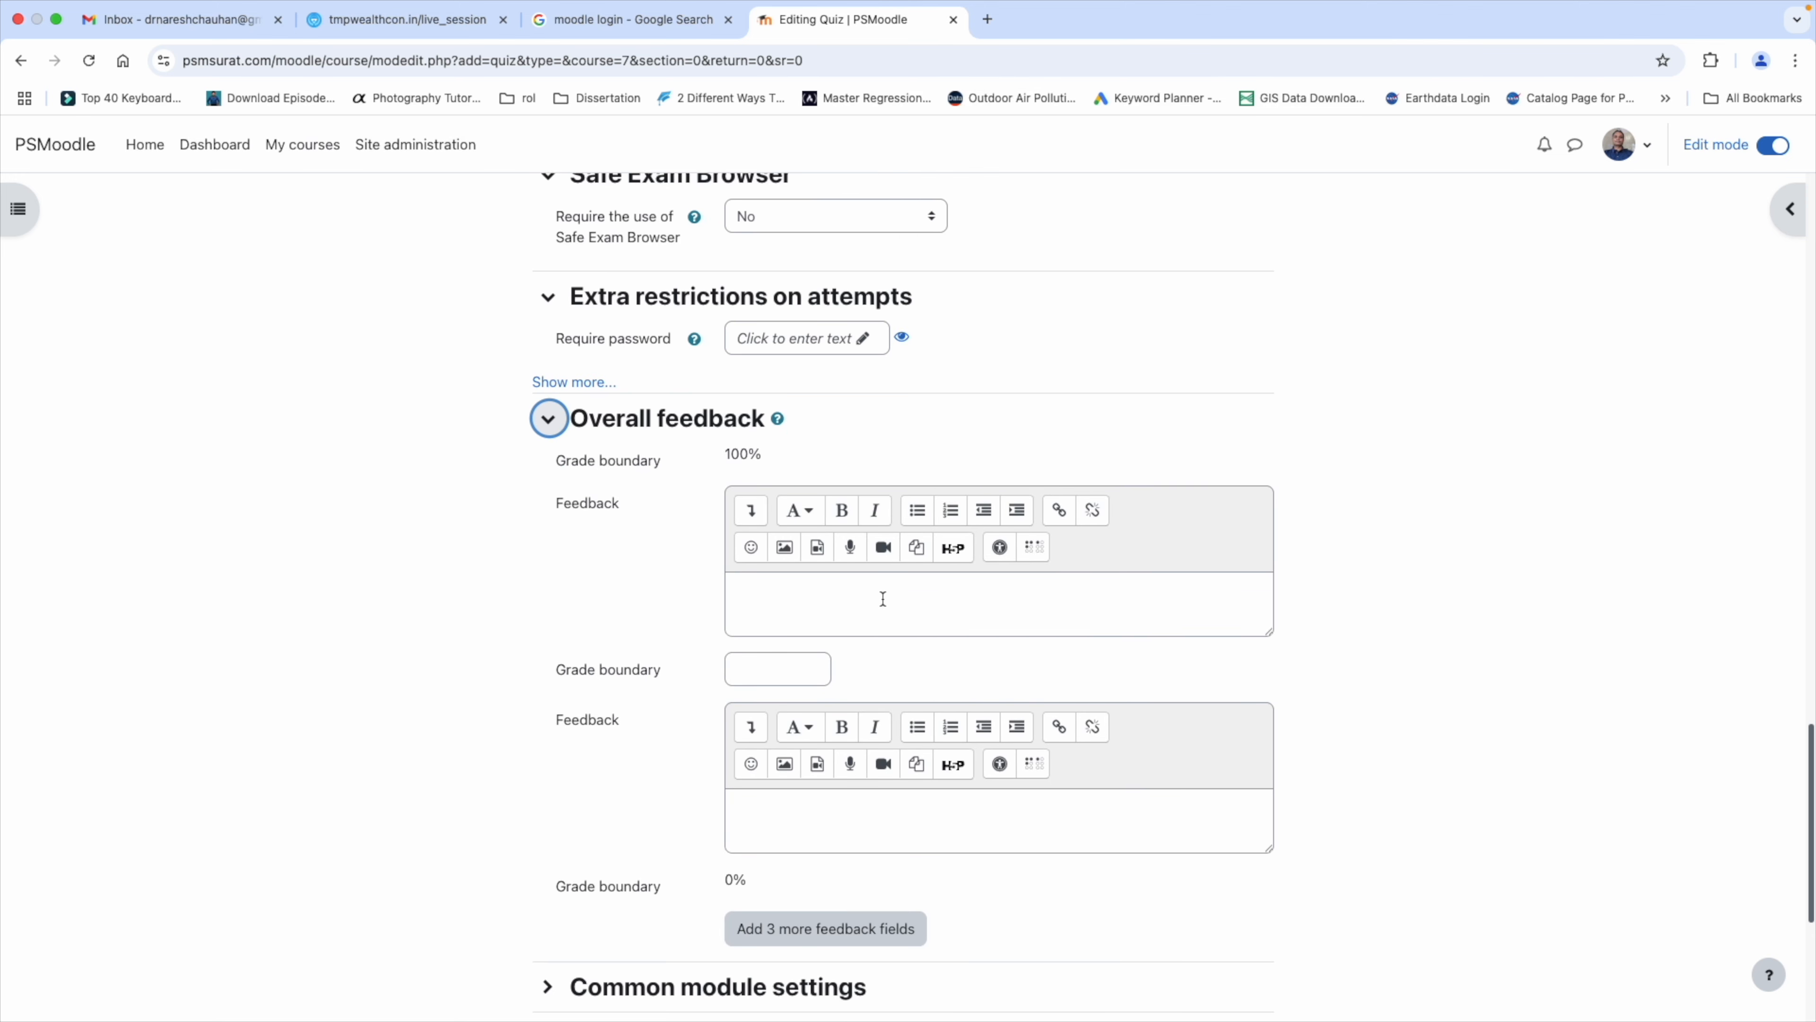
click(770, 534)
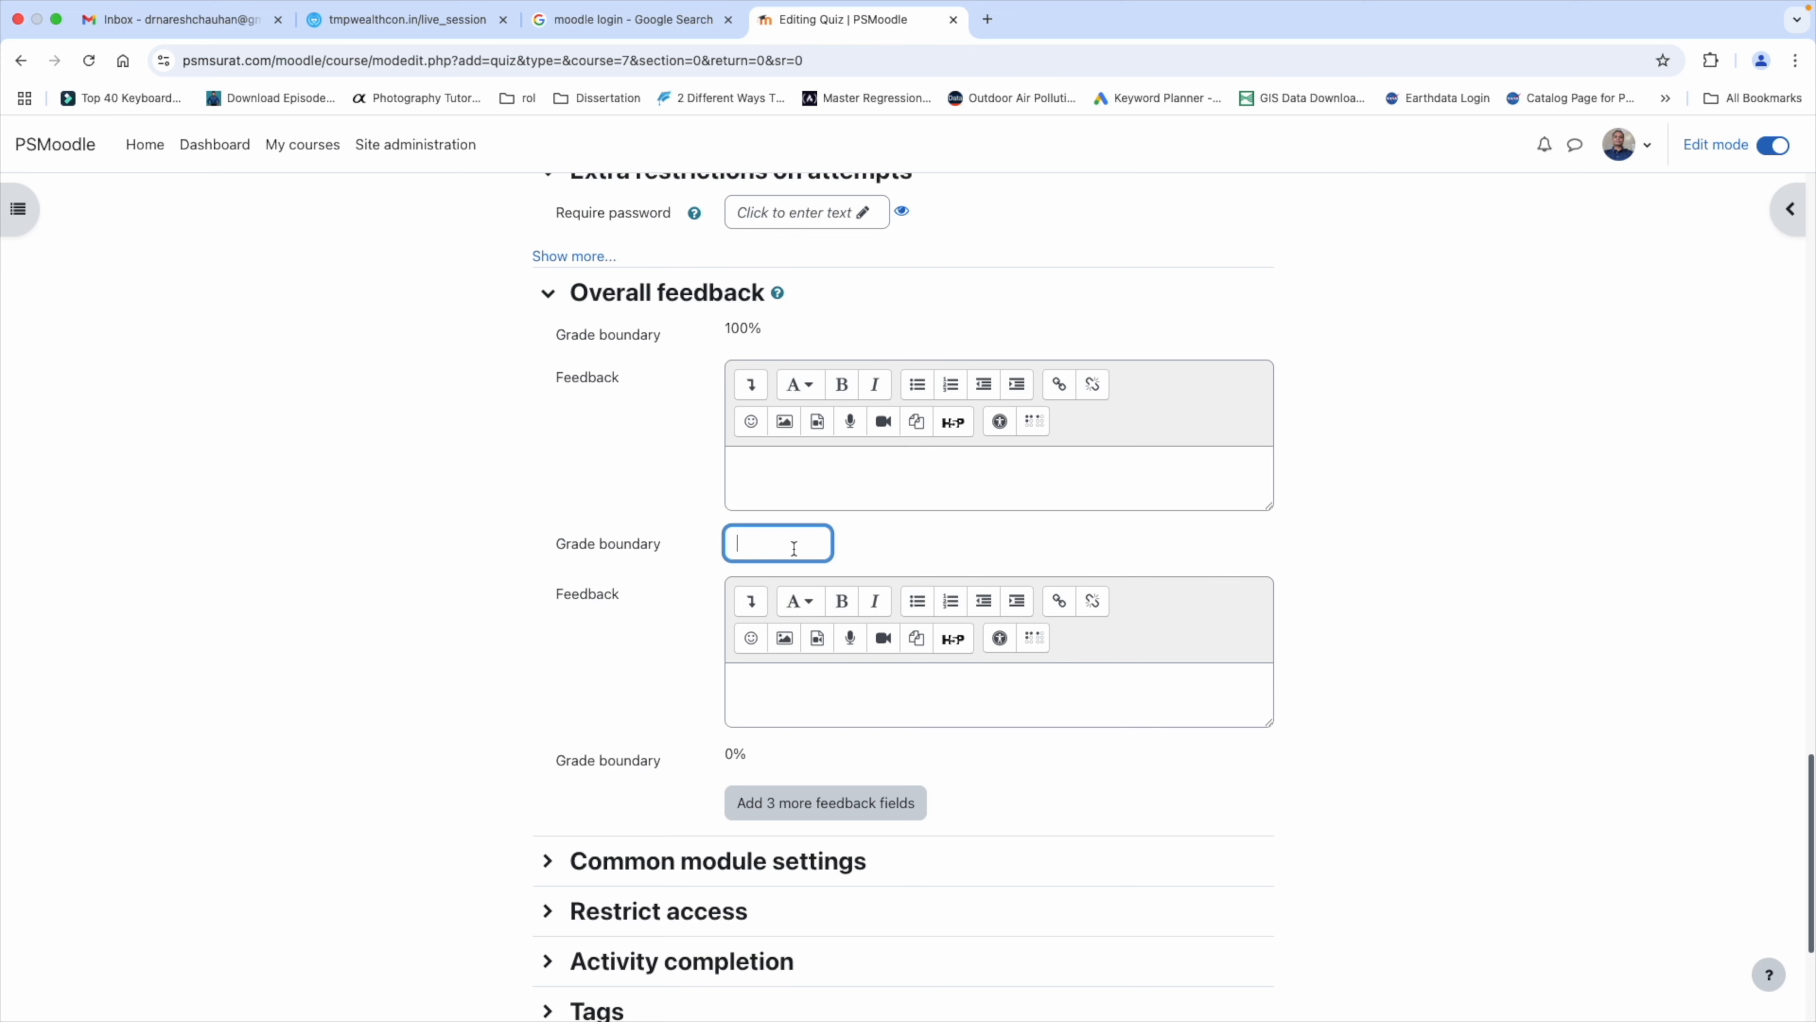
scroll(790, 544, down, 3)
scroll(786, 547, down, 2)
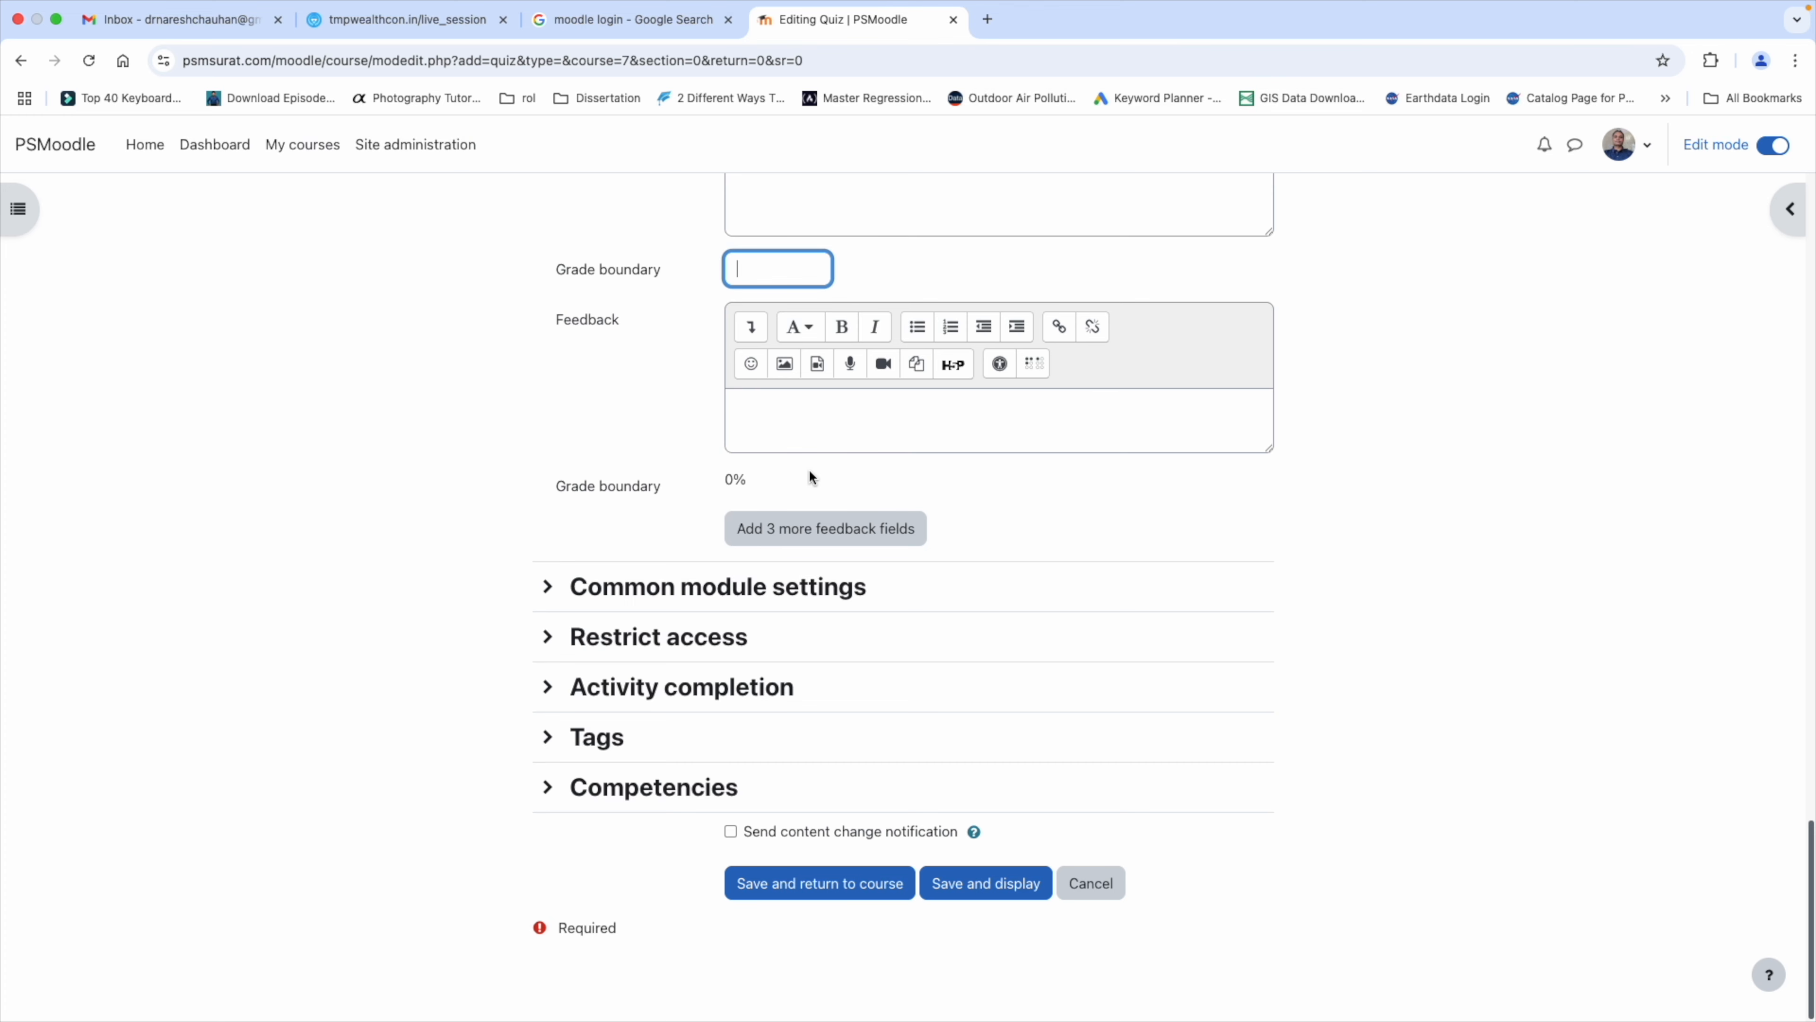
Step: Examine the quiz's Common module settings and Restrict access settings
click(582, 594)
scroll(637, 619, down, 5)
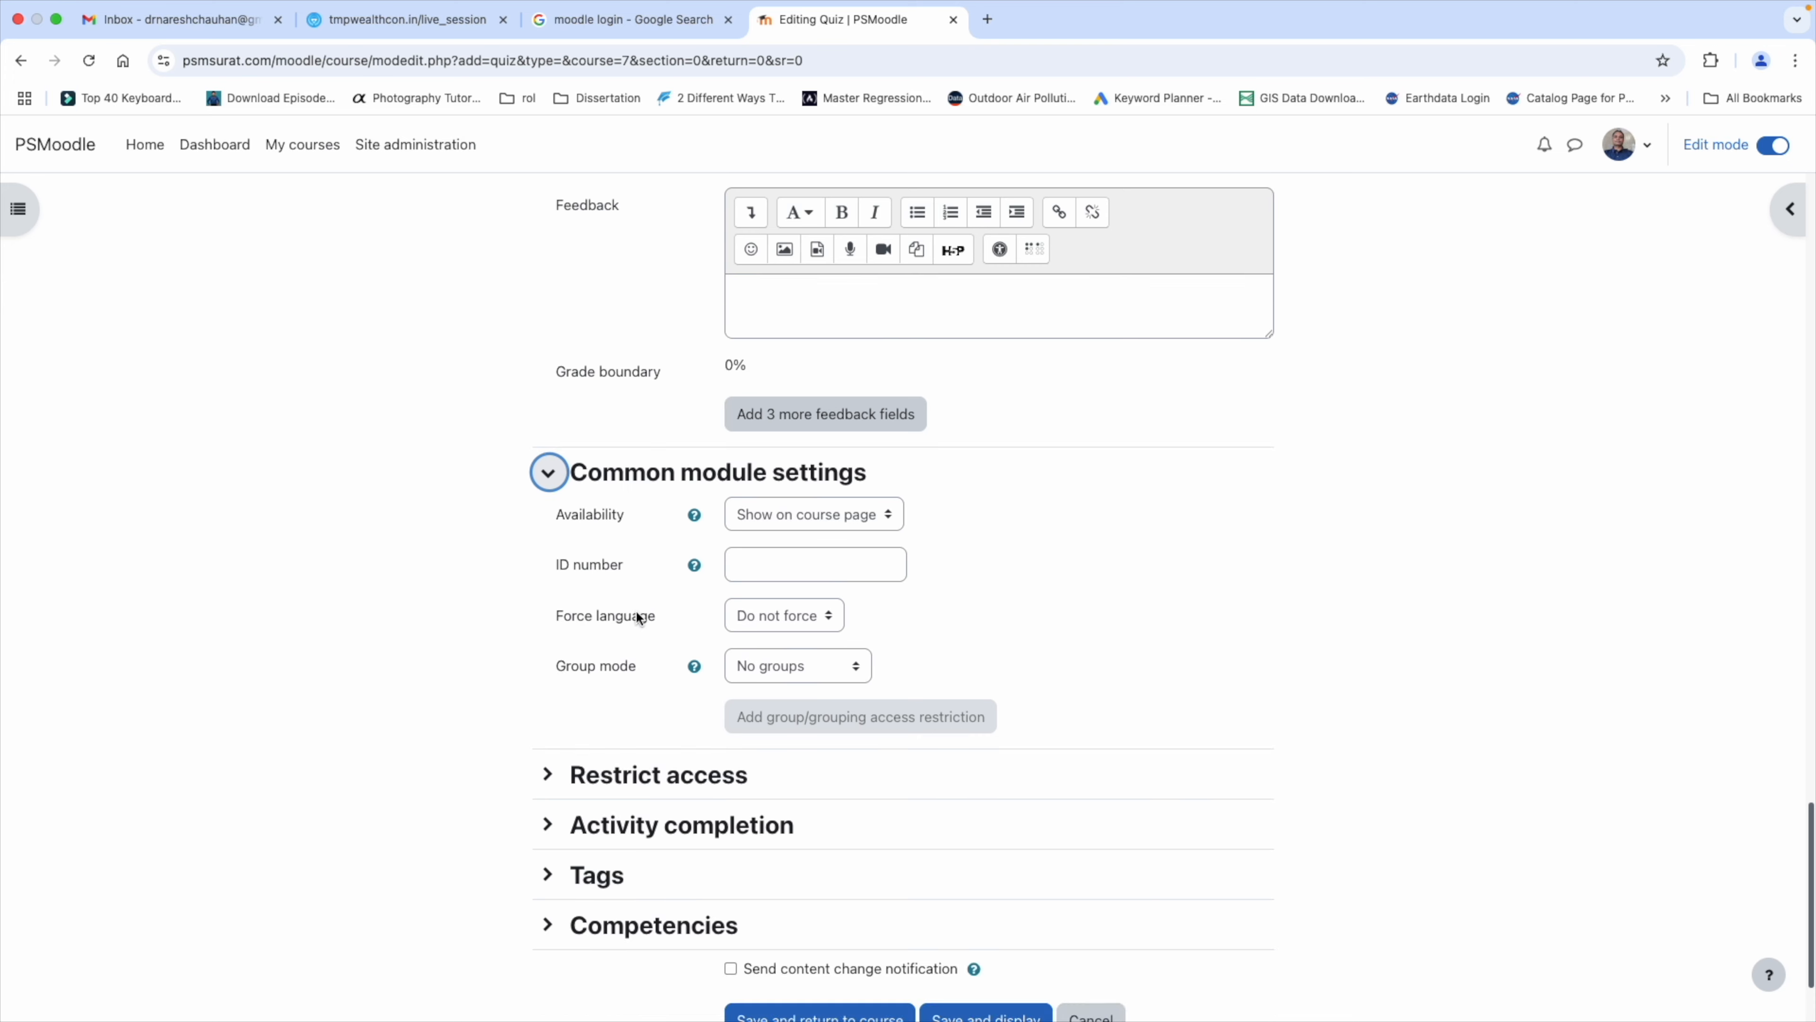
click(649, 655)
scroll(715, 659, down, 3)
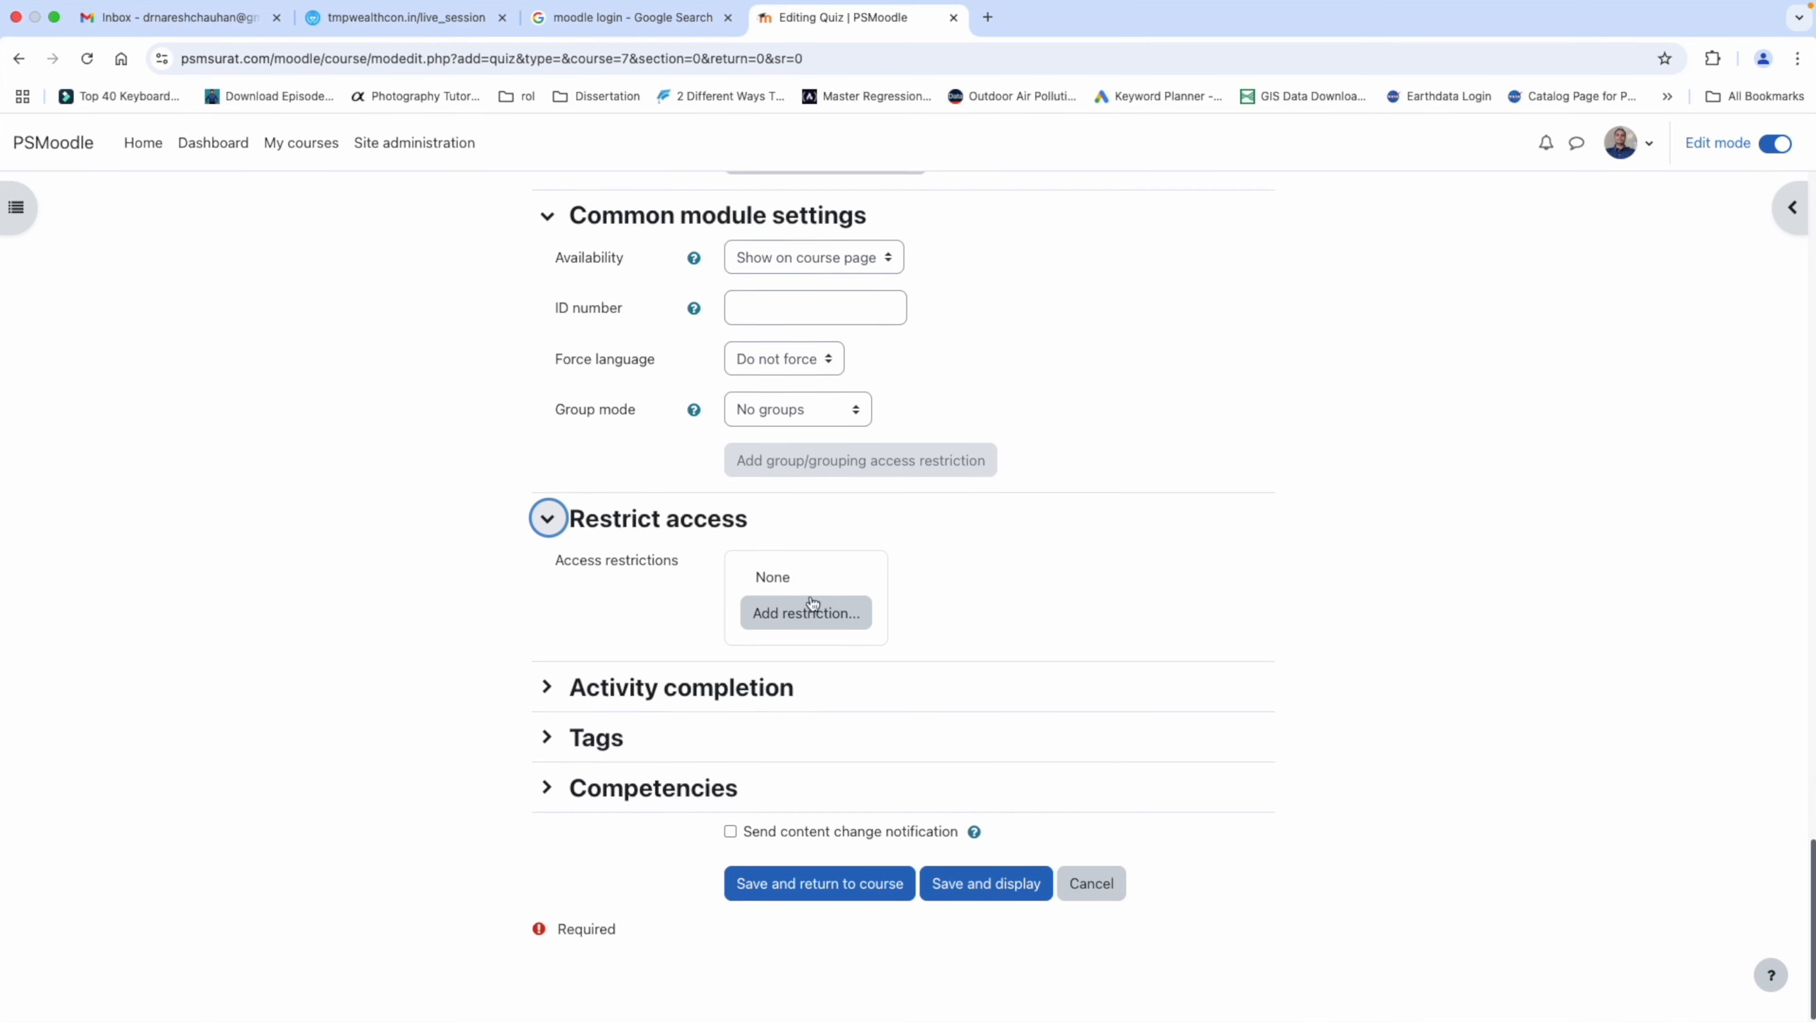
Step: Set the quiz's completion tracking to show the activity as complete when conditions are met, and require students to receive a grade
click(715, 697)
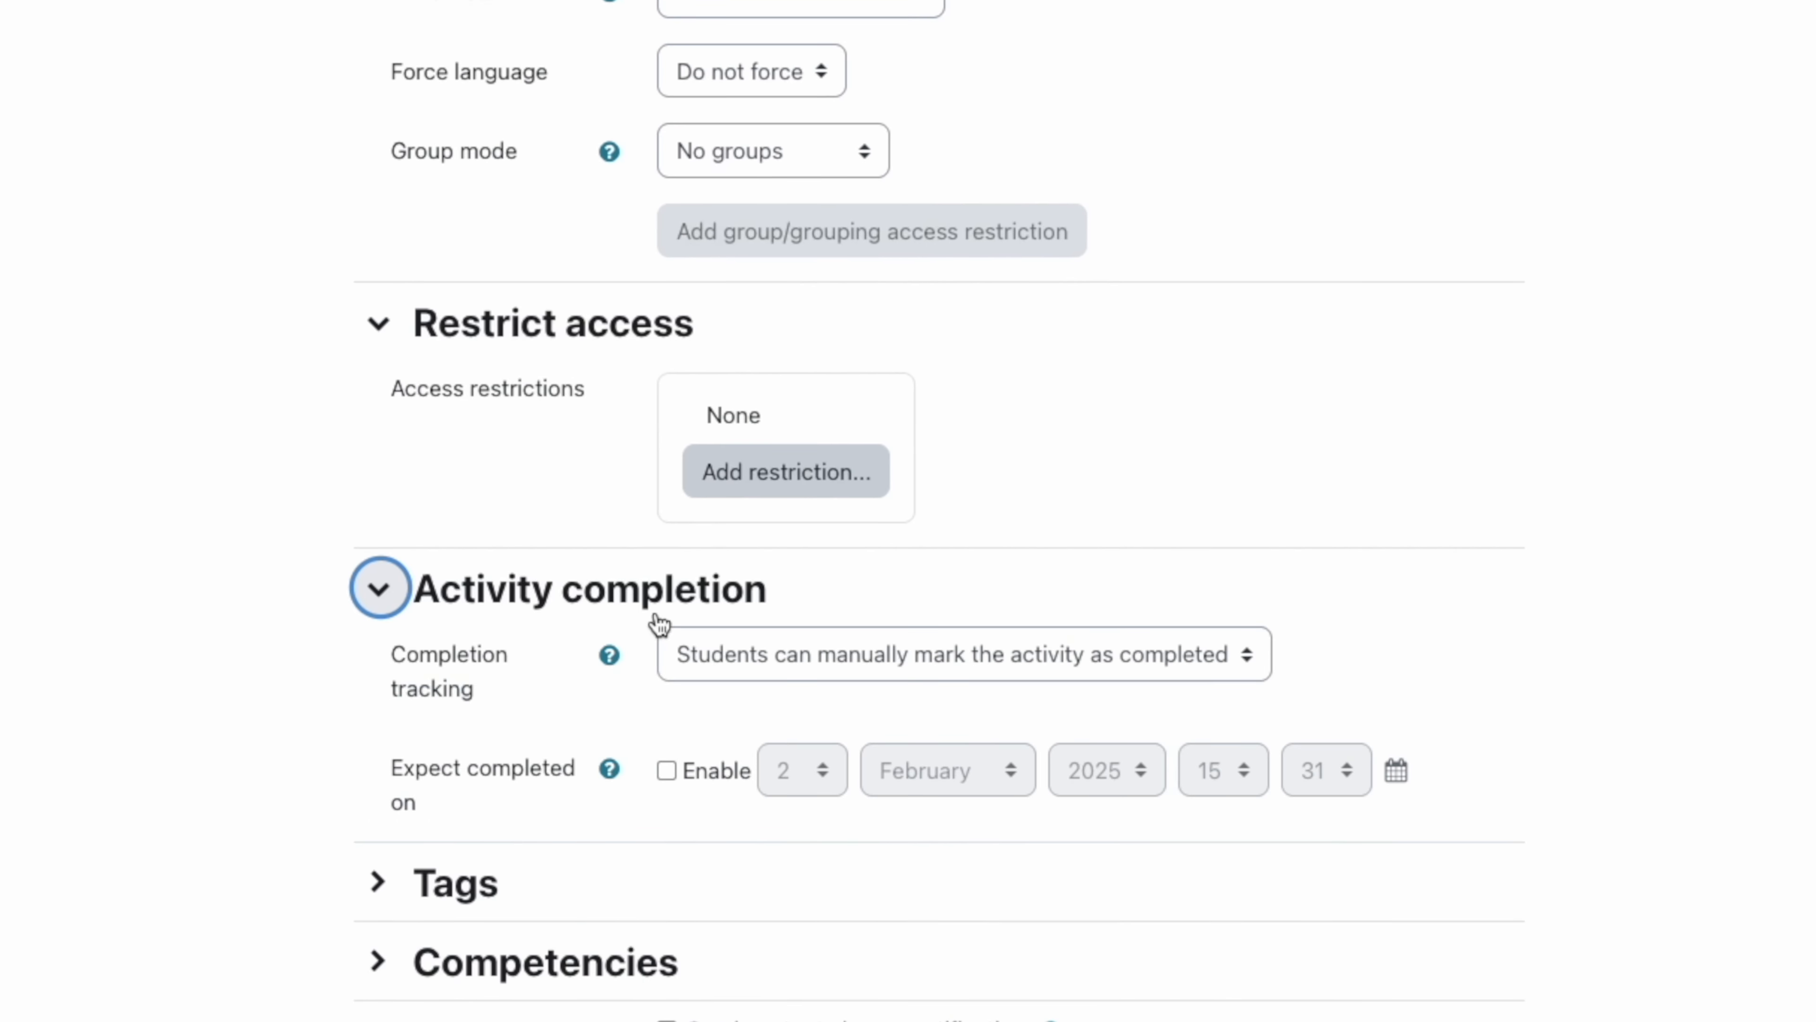
click(768, 655)
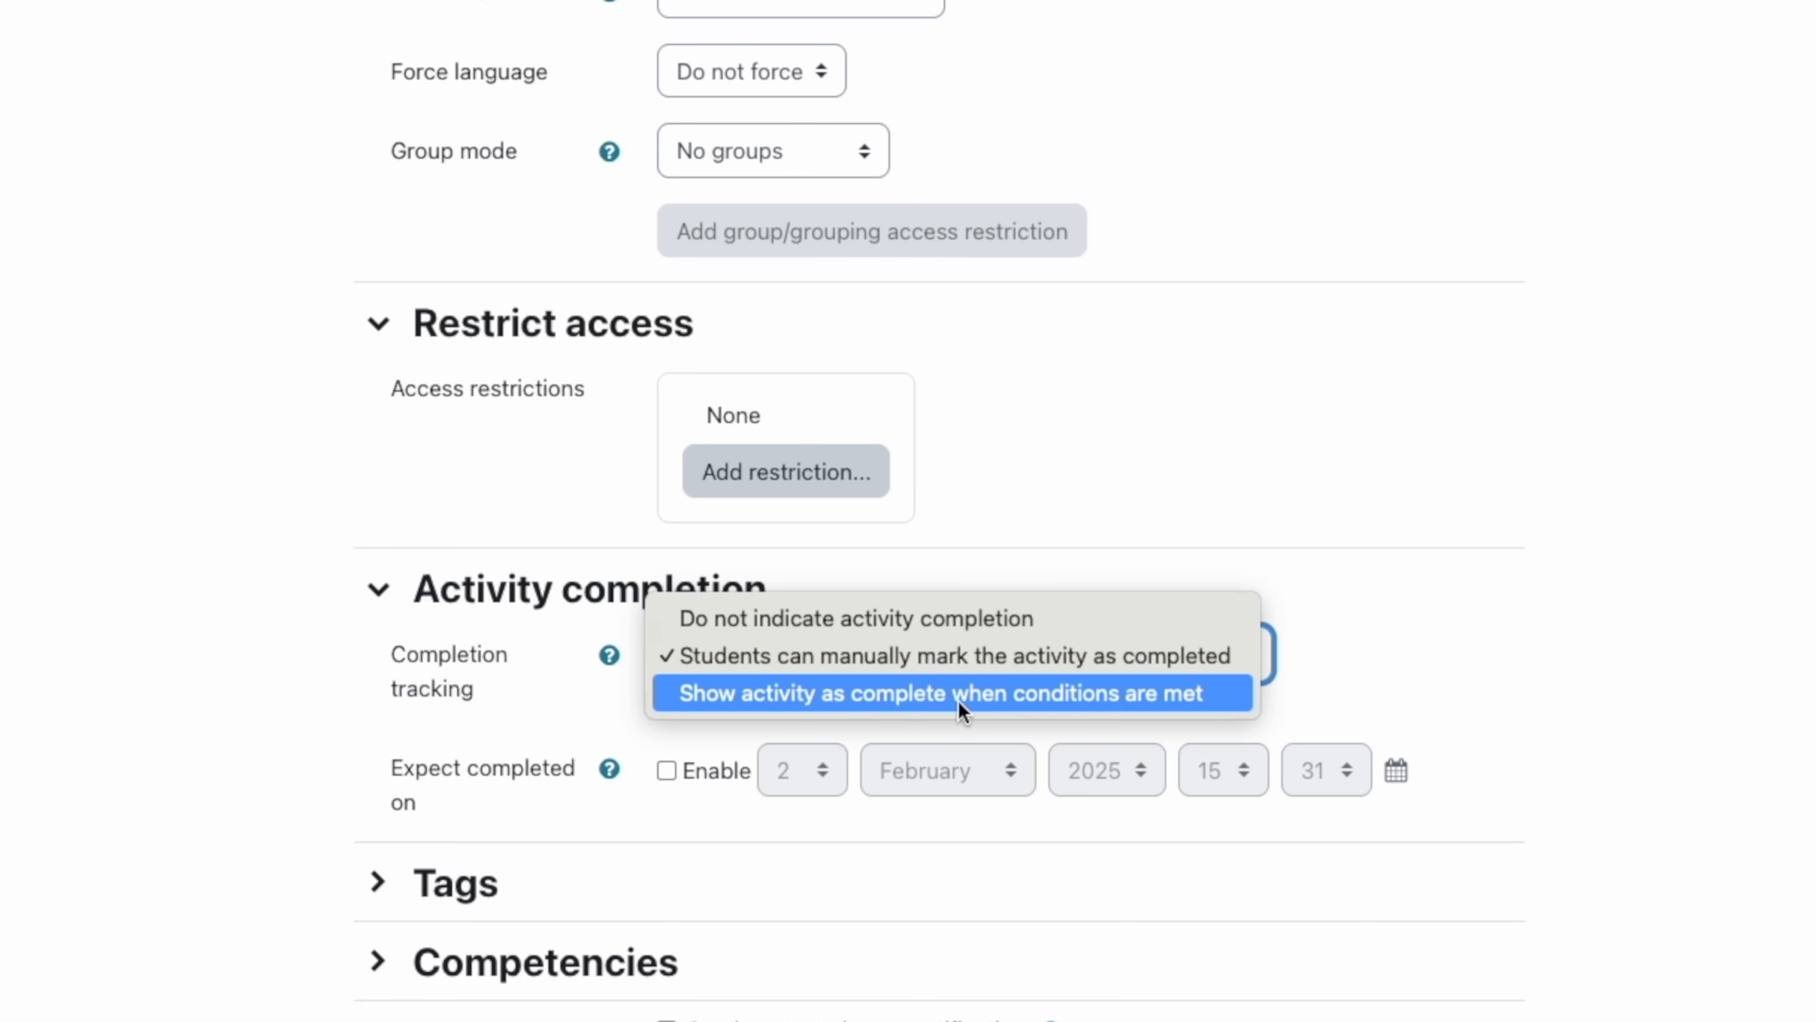
click(985, 695)
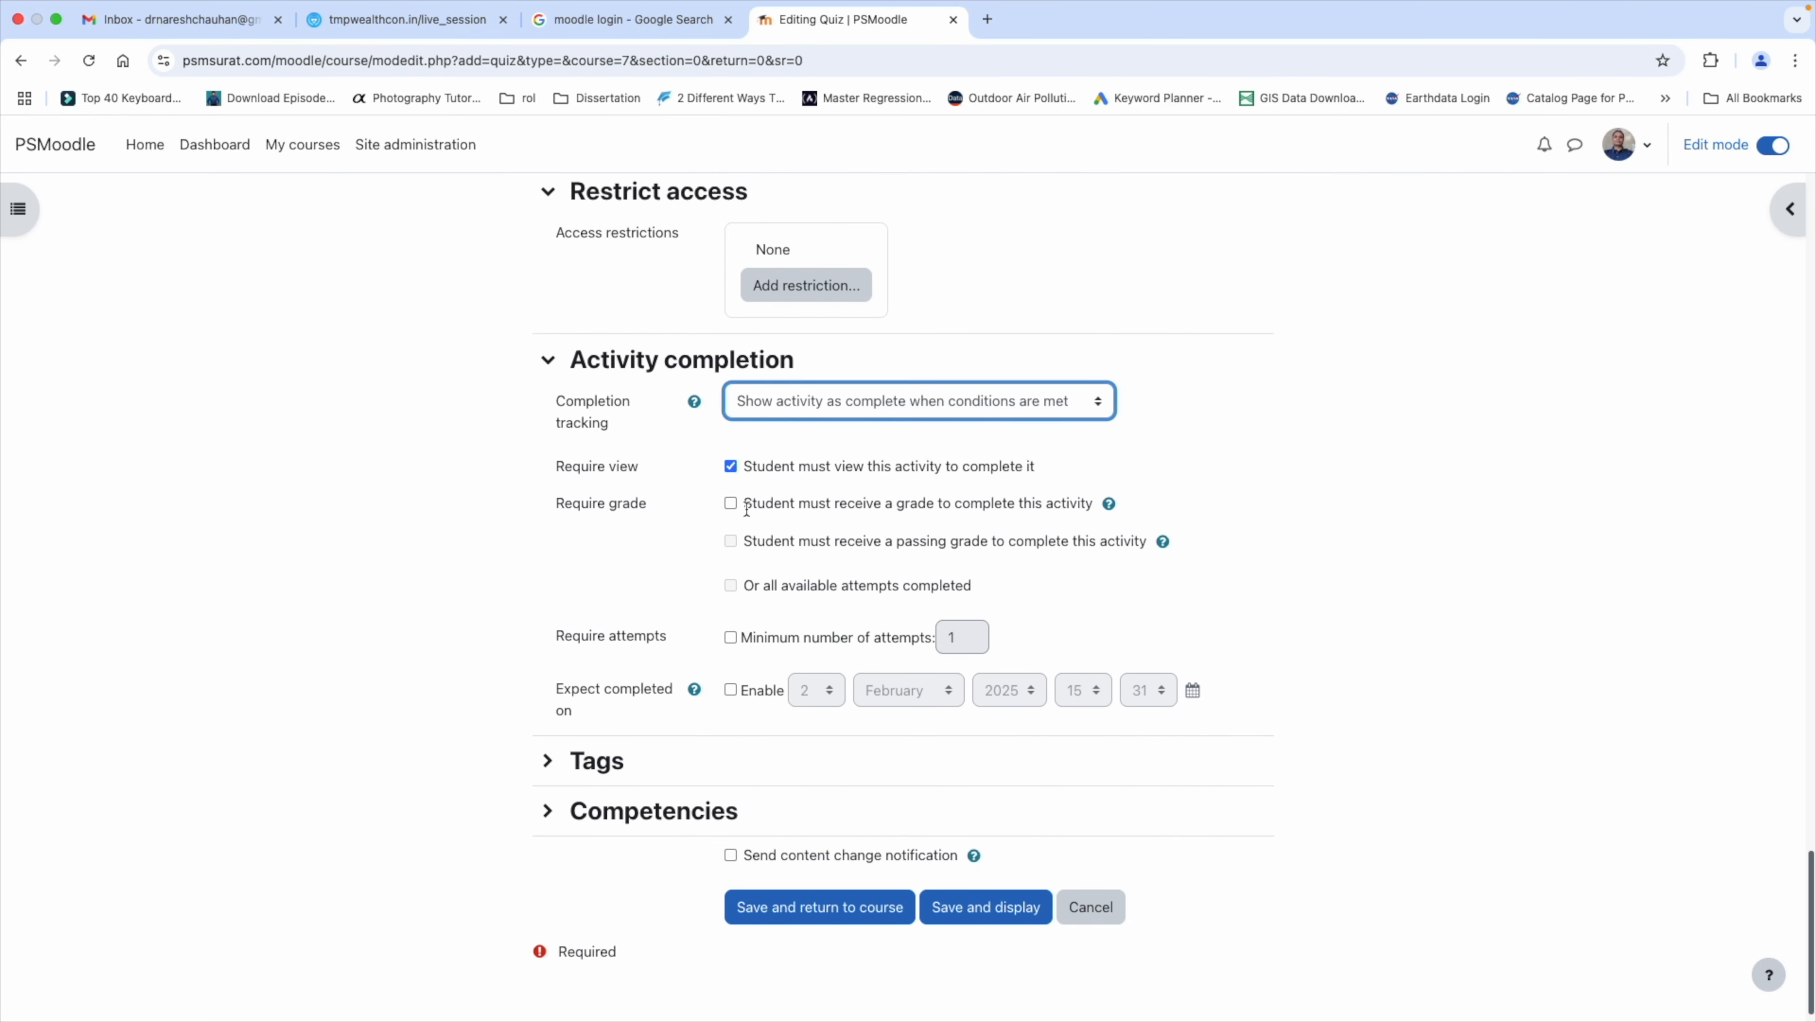
click(731, 504)
scroll(747, 558, down, 1)
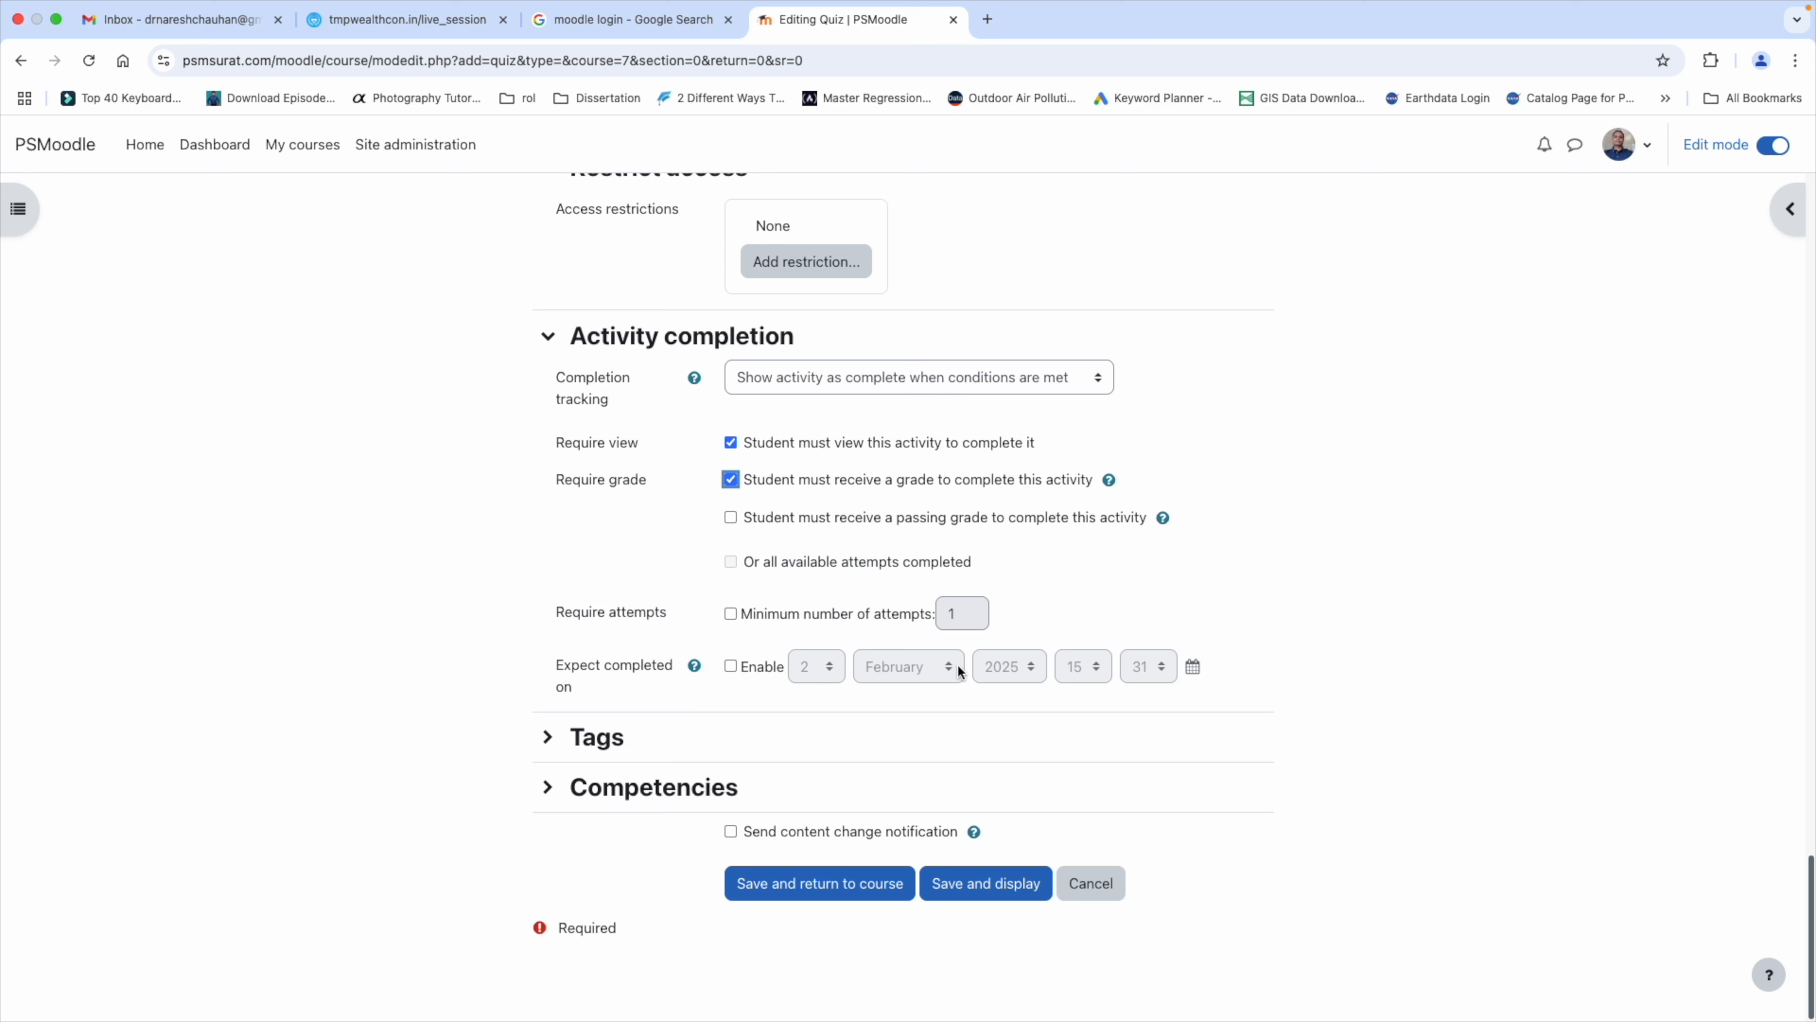
Step: Tag the quiz with the standard tag Epidemiology
click(548, 737)
scroll(675, 735, down, 3)
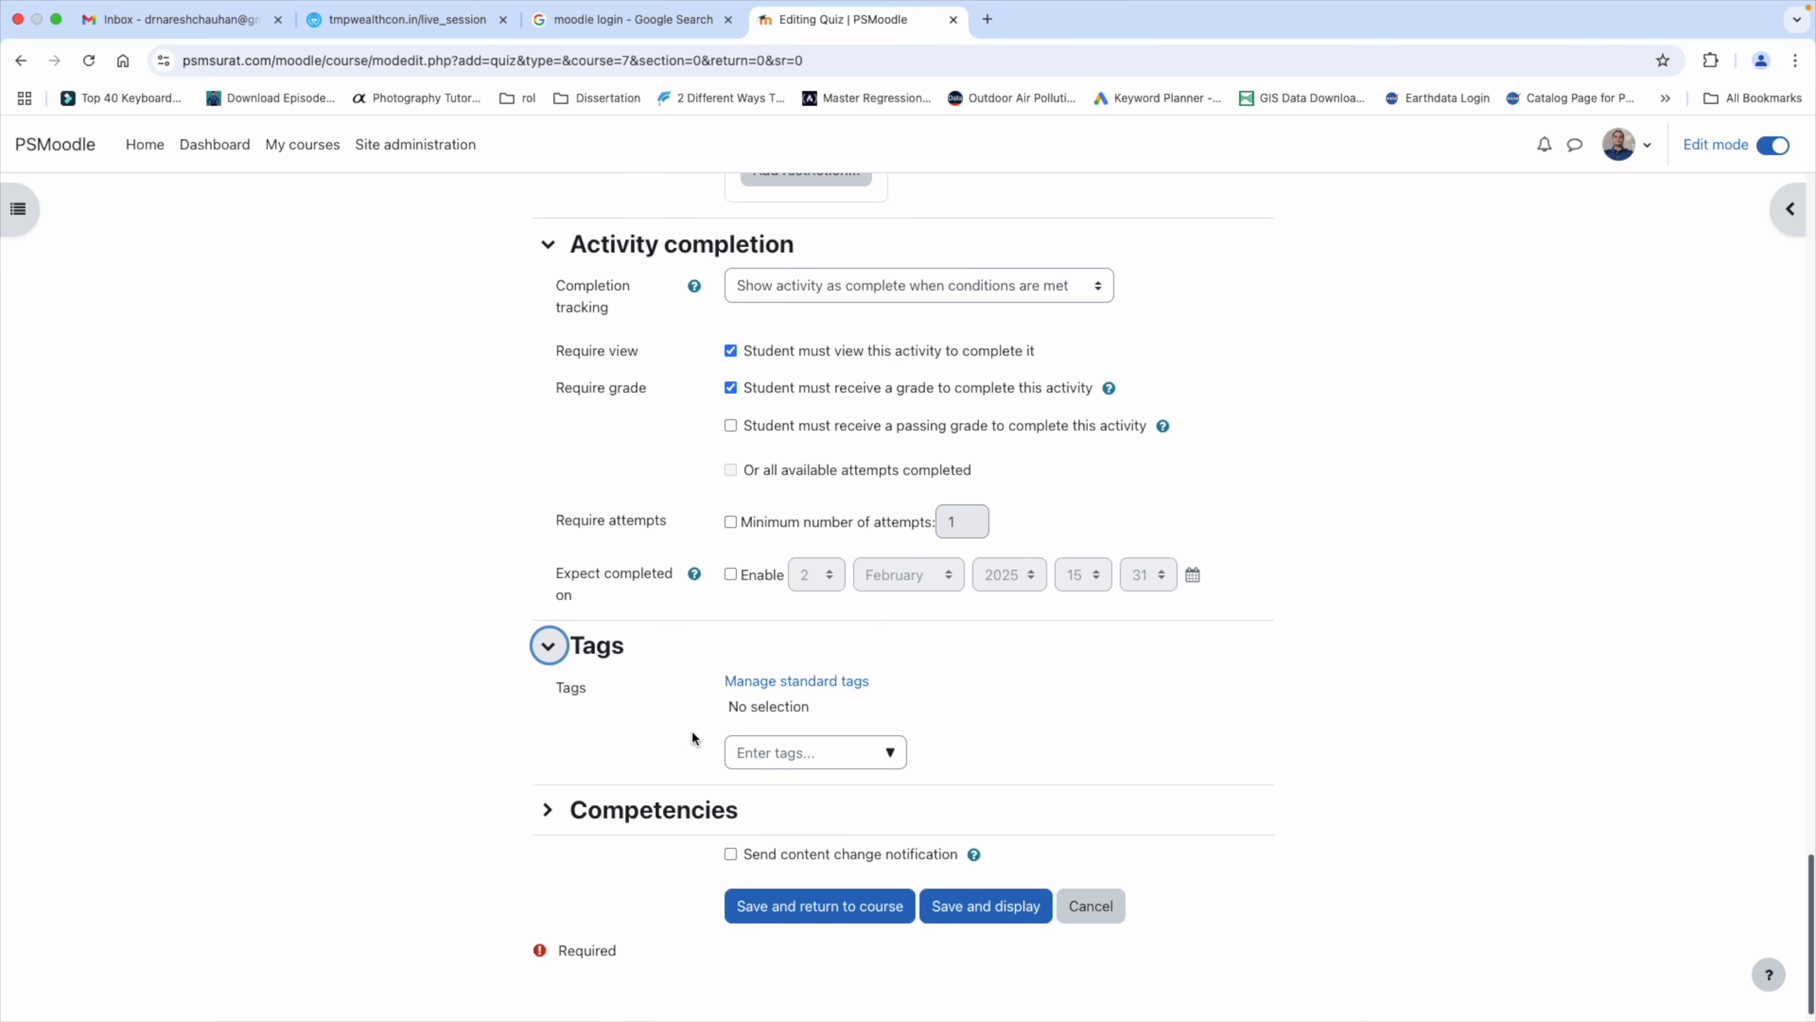
click(888, 742)
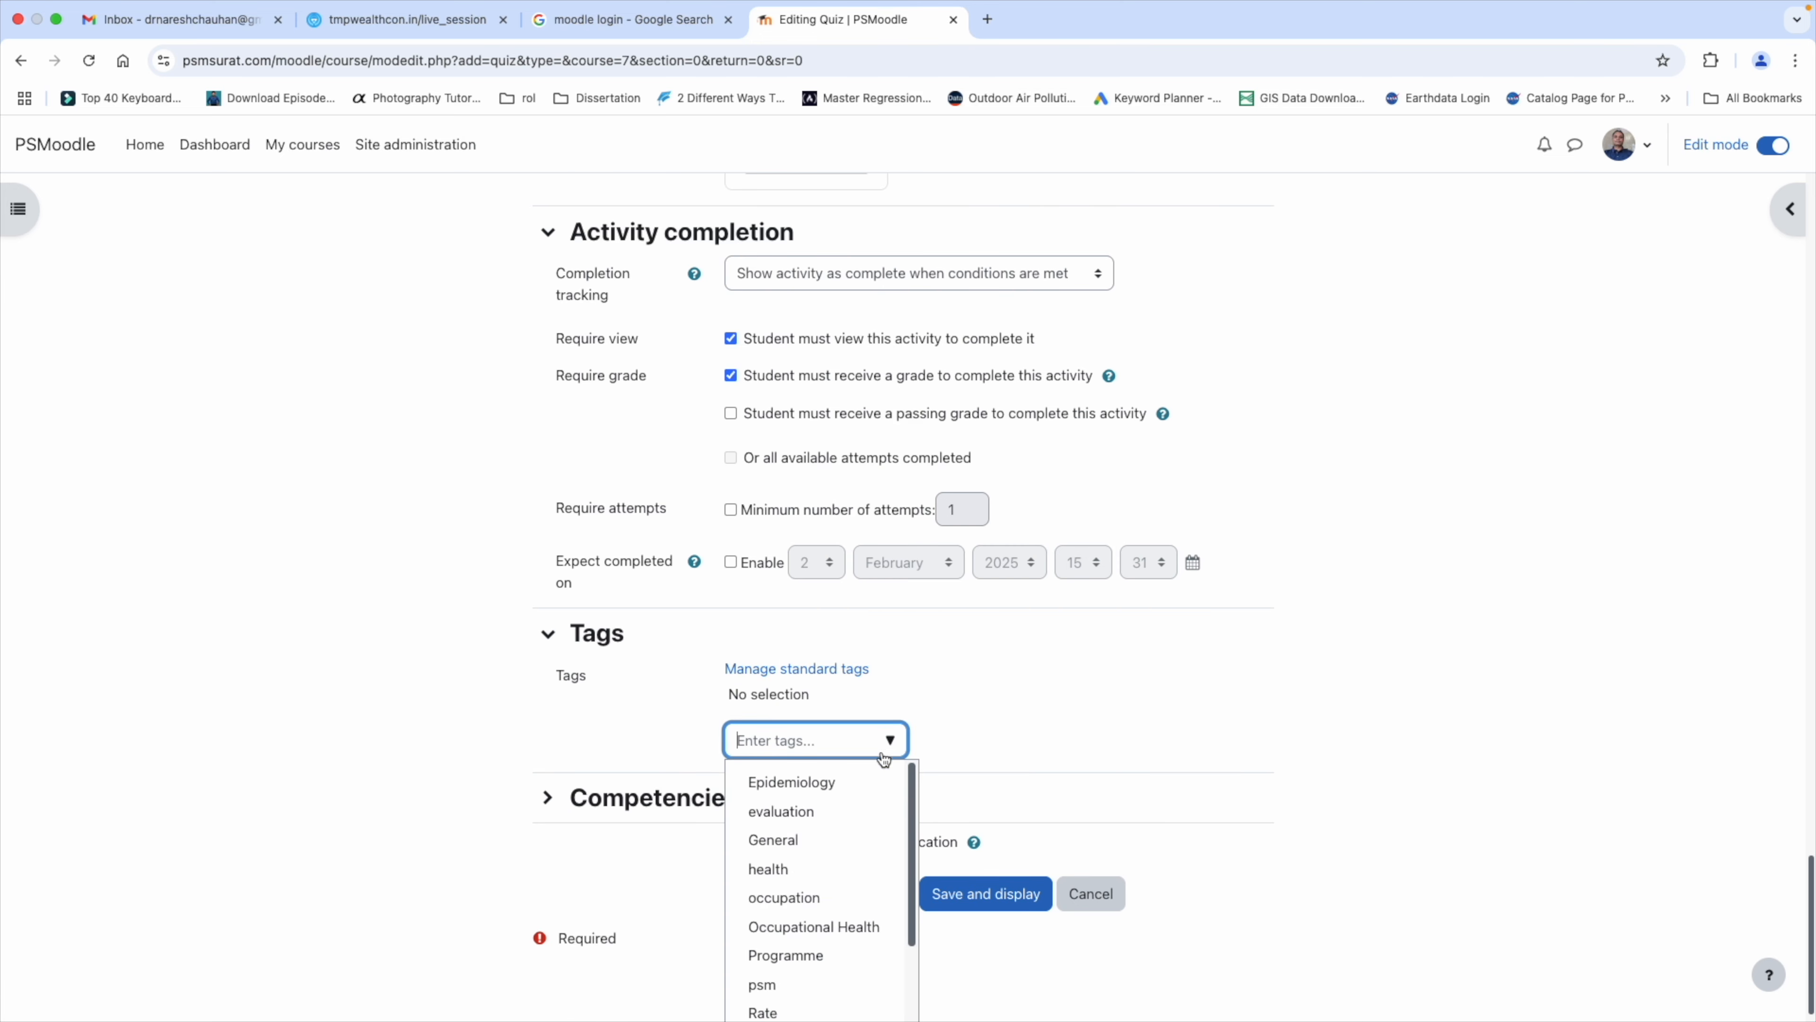
click(827, 787)
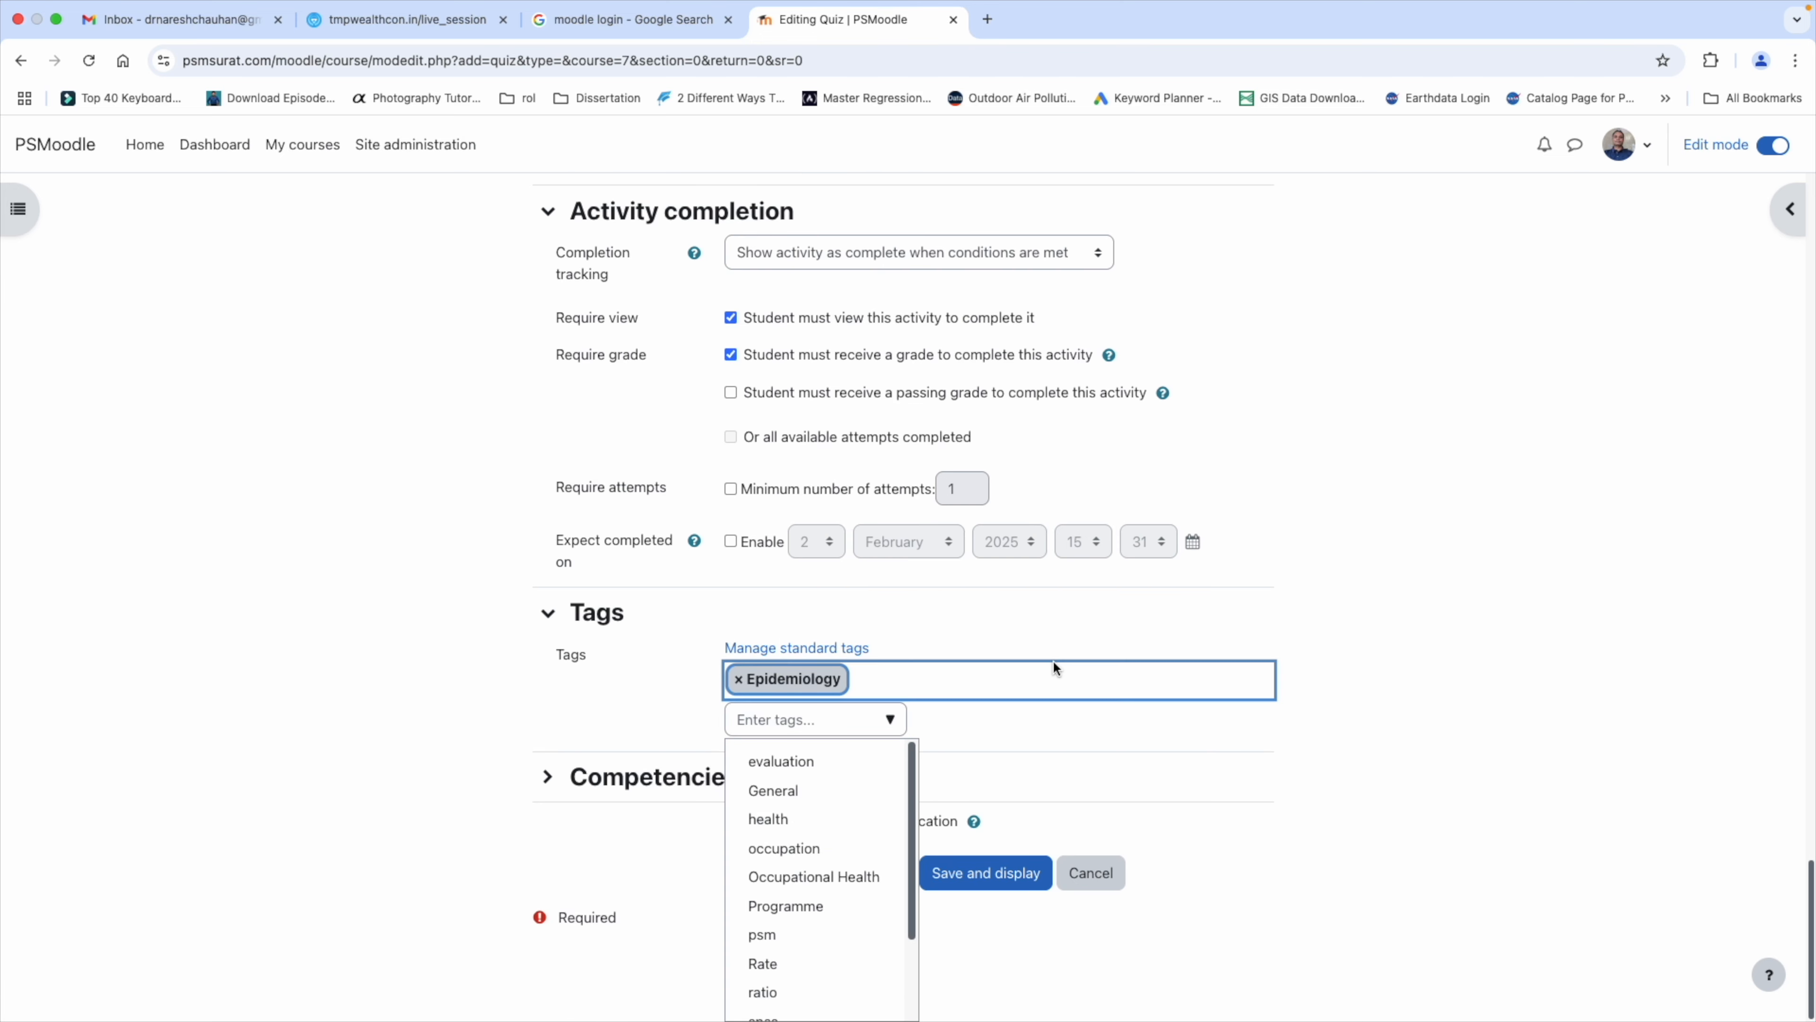
Step: Check the available course competencies for the quiz, and save it, returning to the course page
click(618, 772)
scroll(650, 742, down, 3)
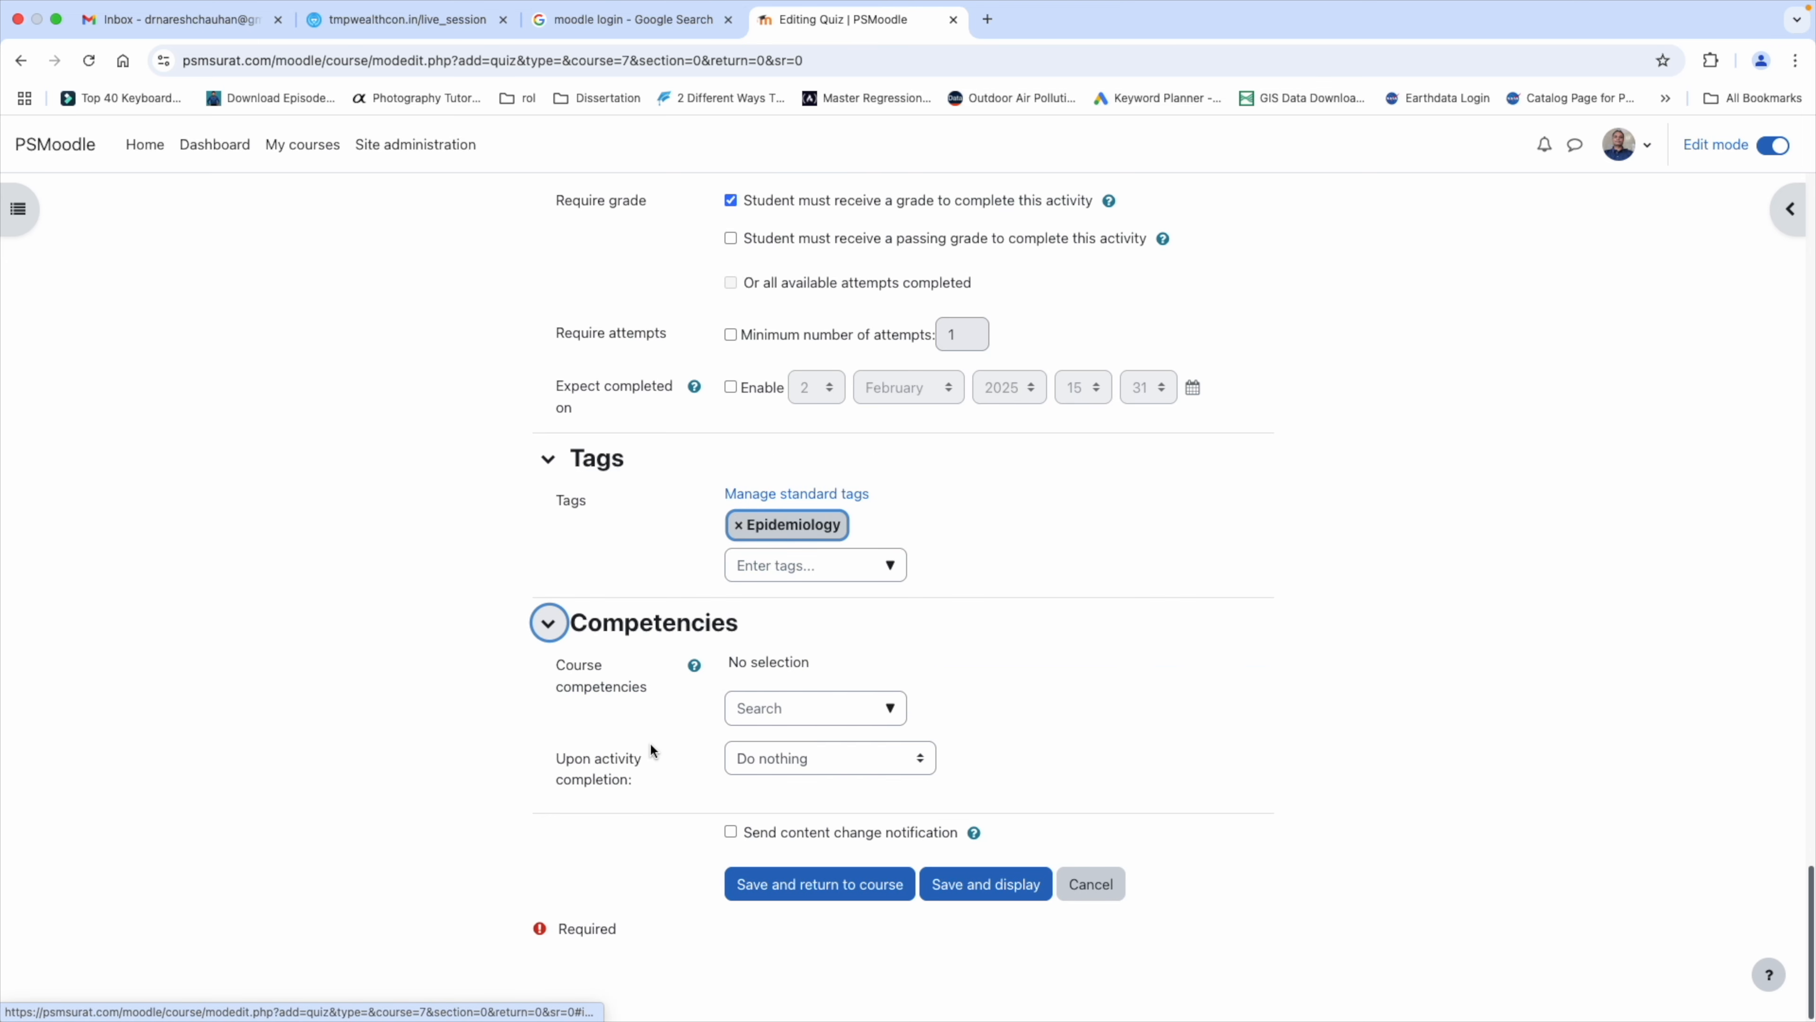
click(890, 707)
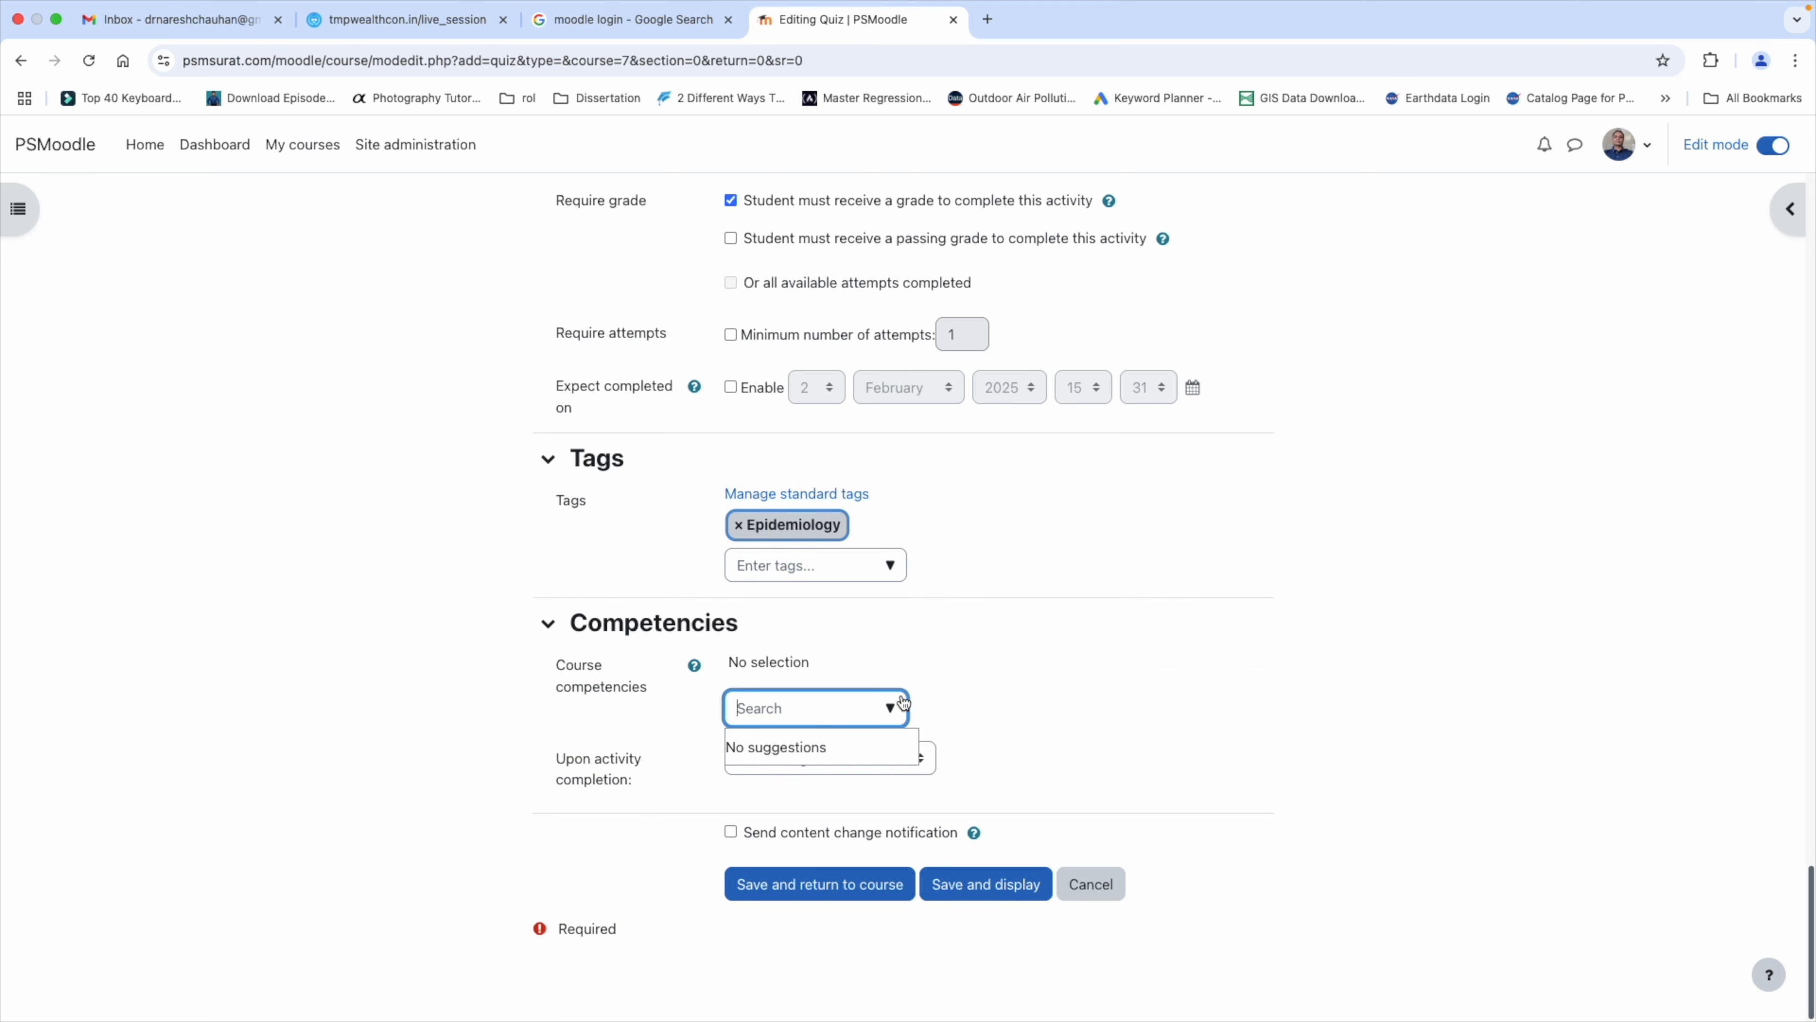
click(833, 892)
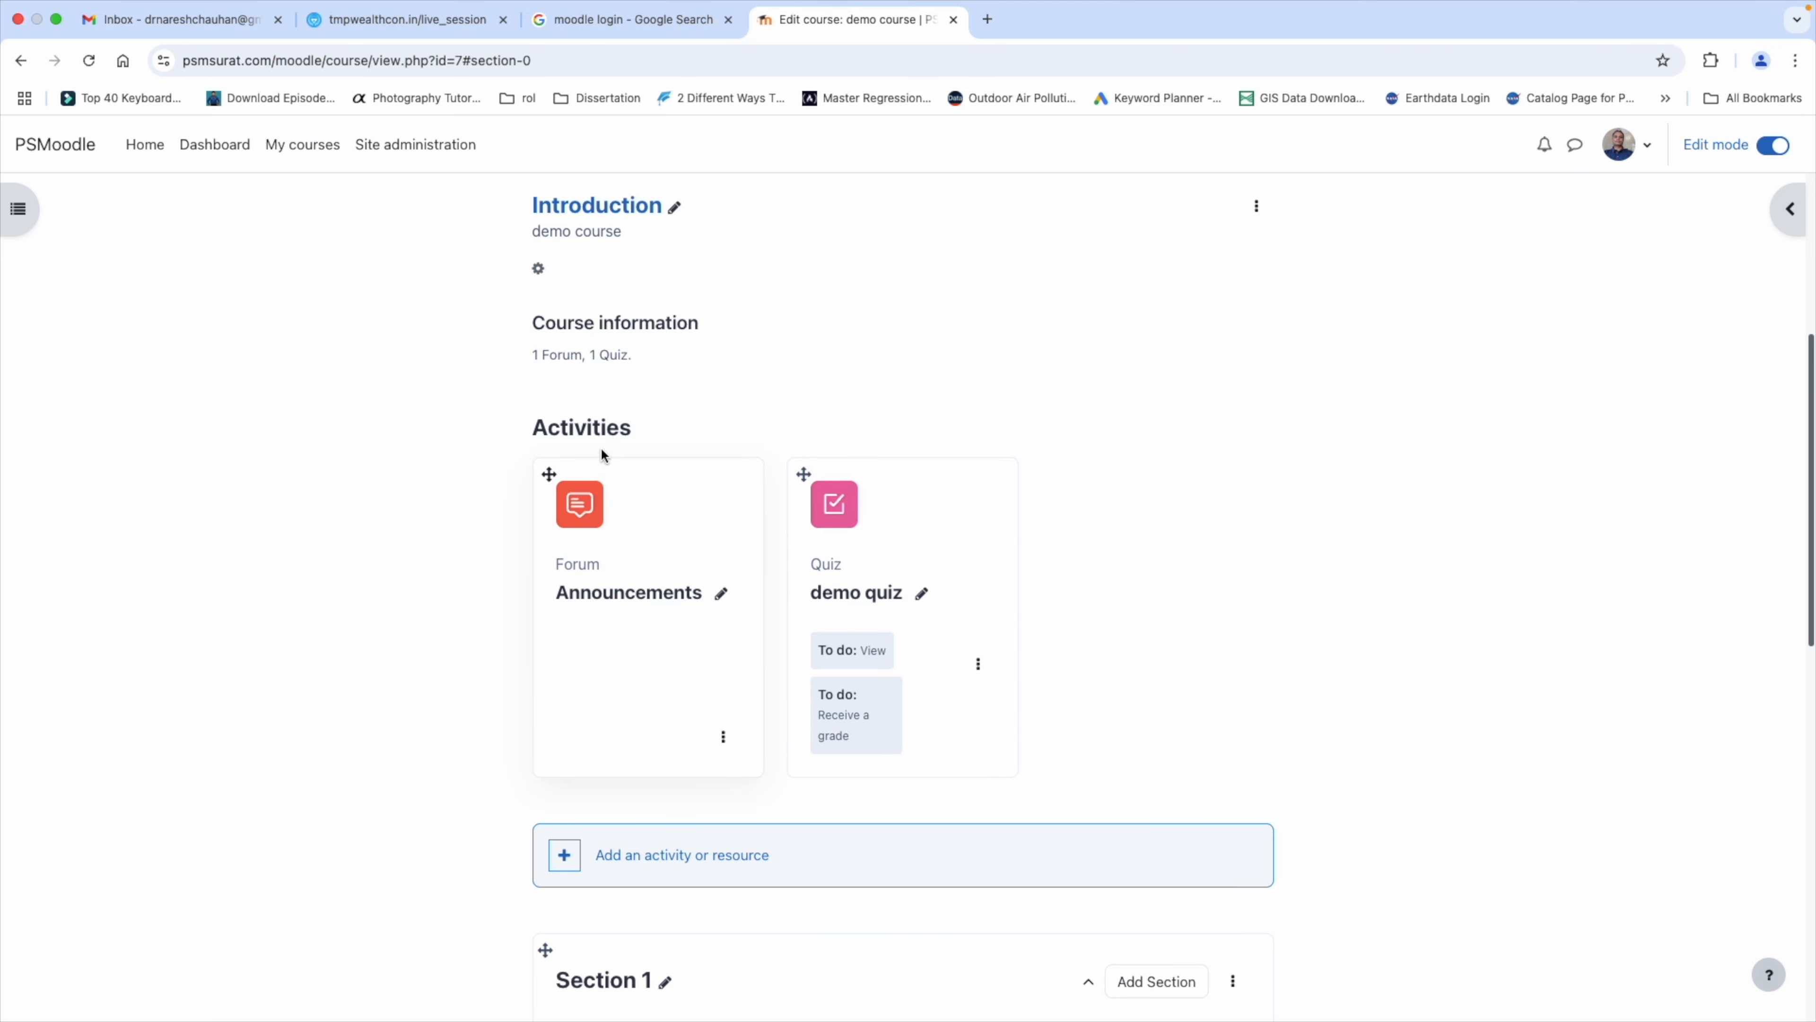
Step: Open the demo quiz's question editing page from the course and enable question shuffling
click(878, 599)
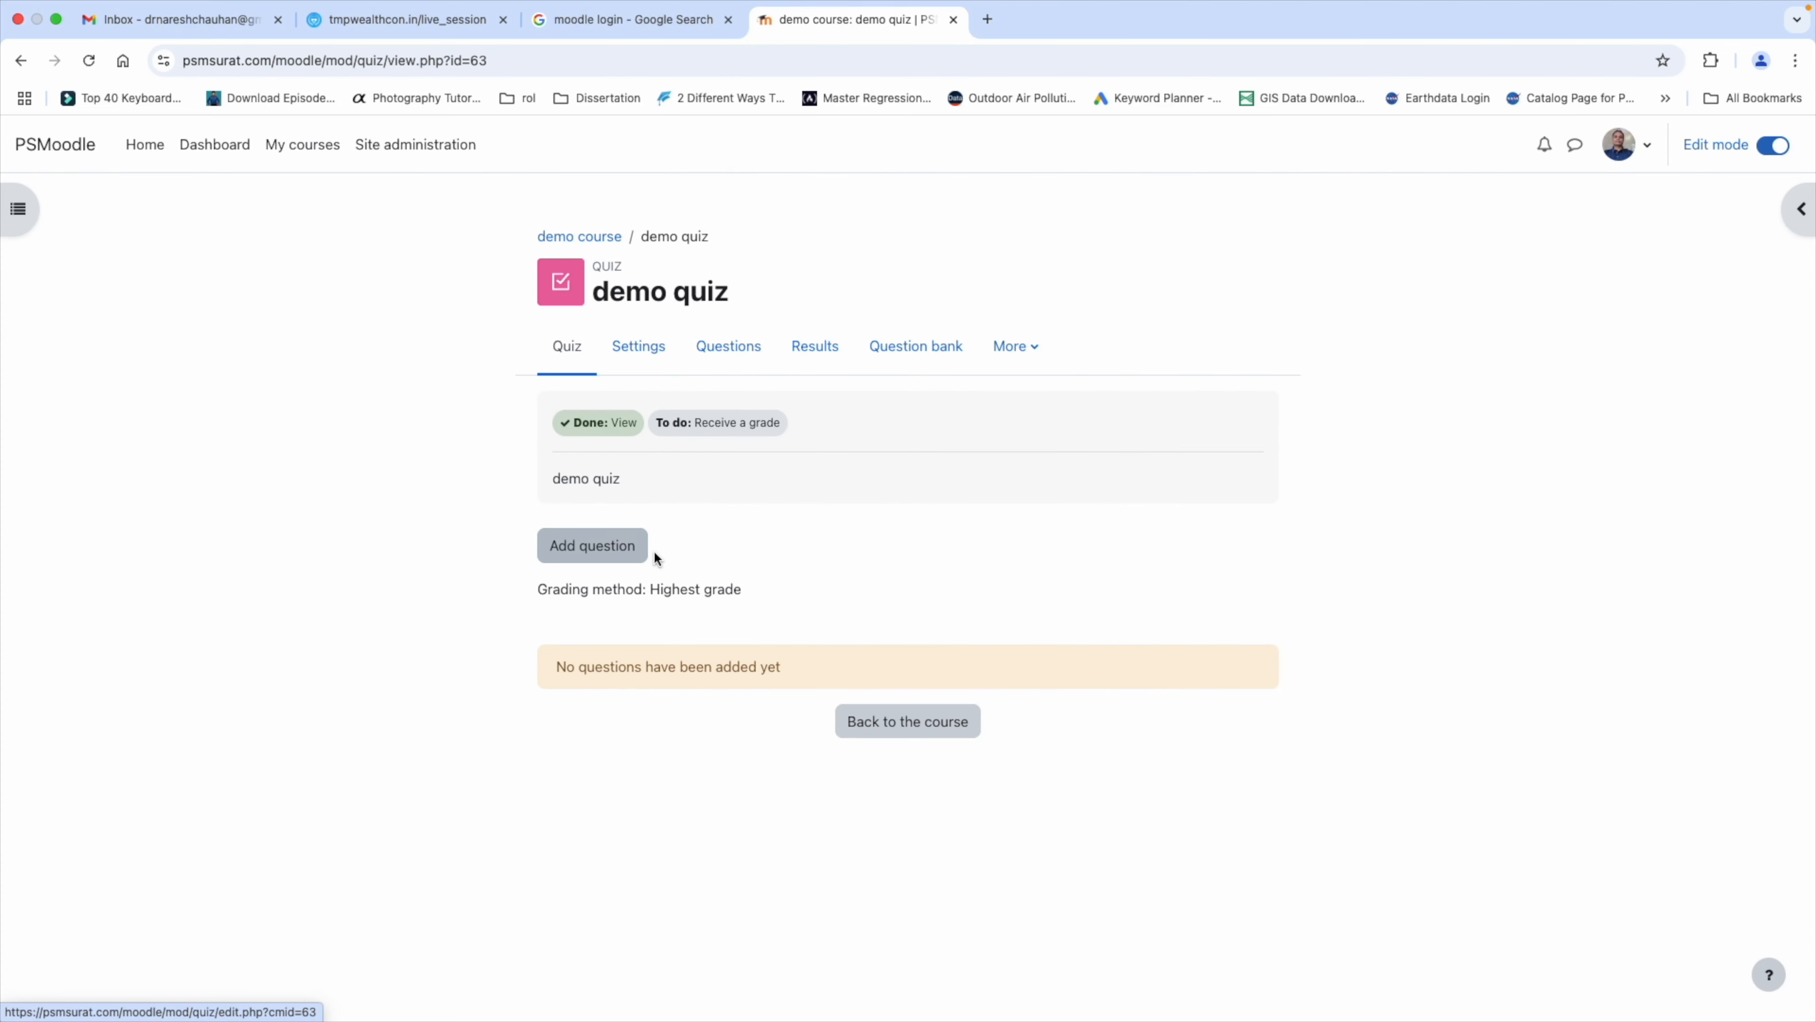
click(614, 554)
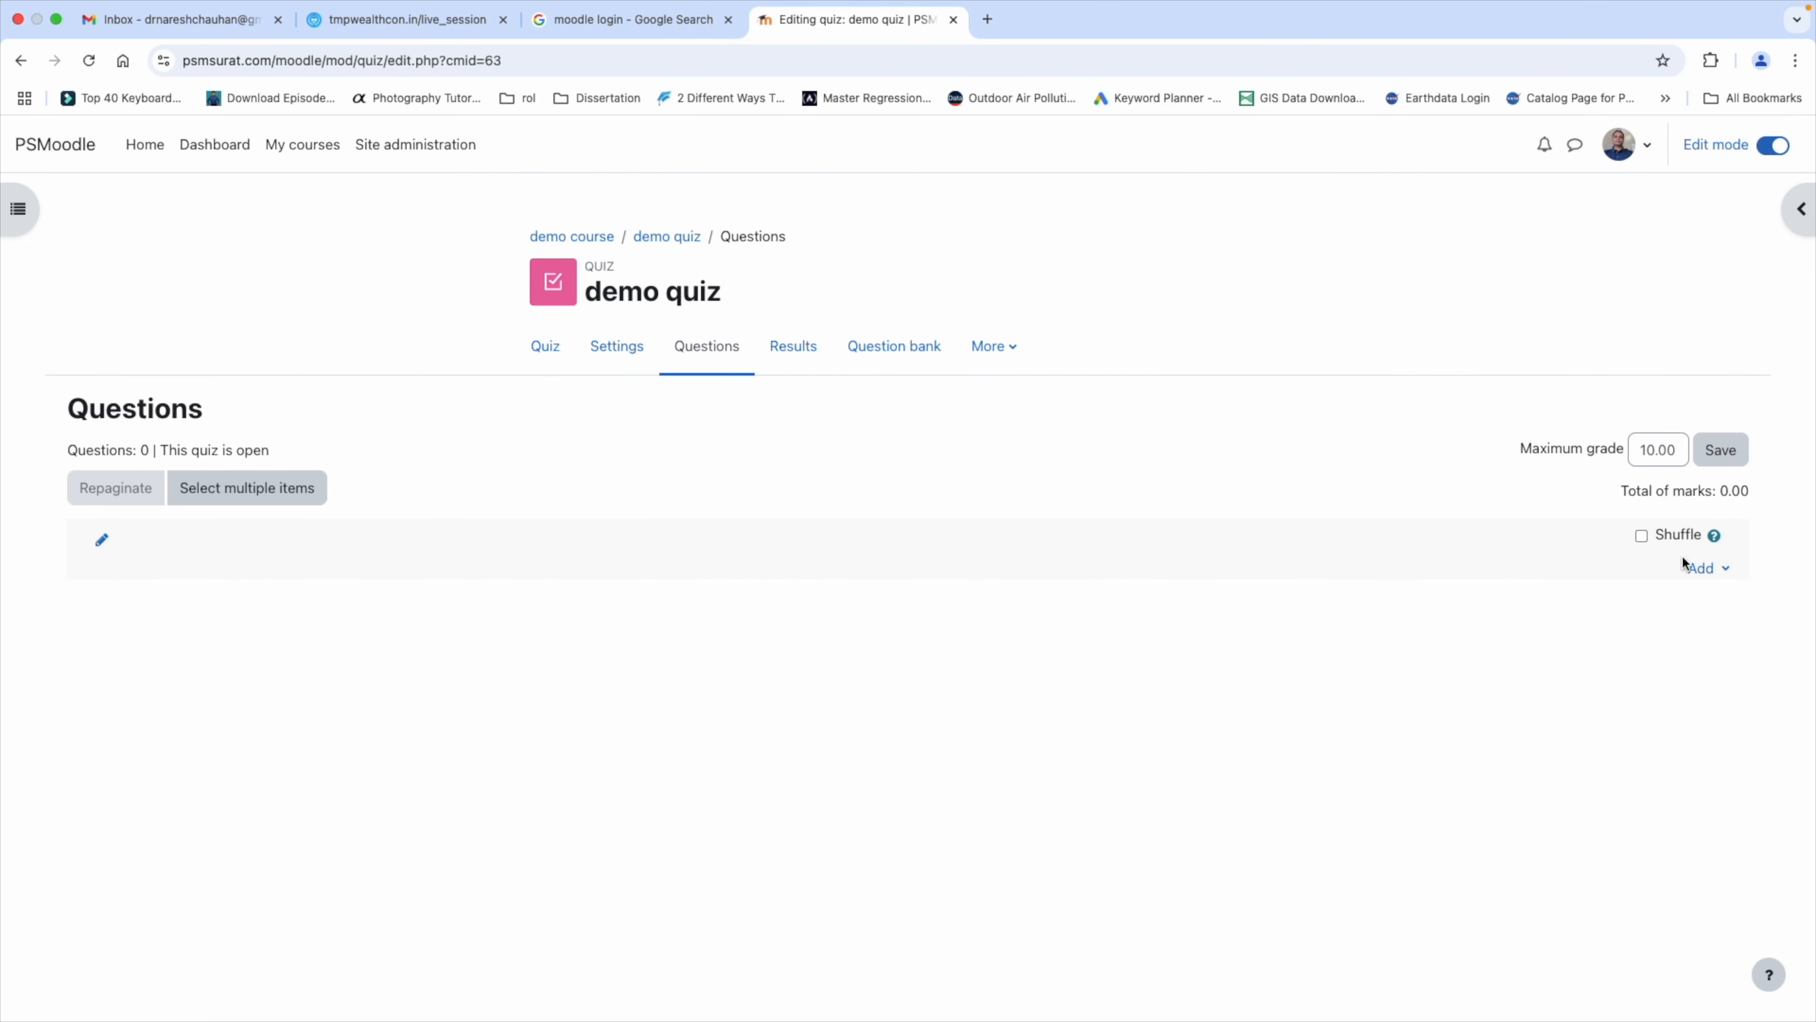
click(1641, 535)
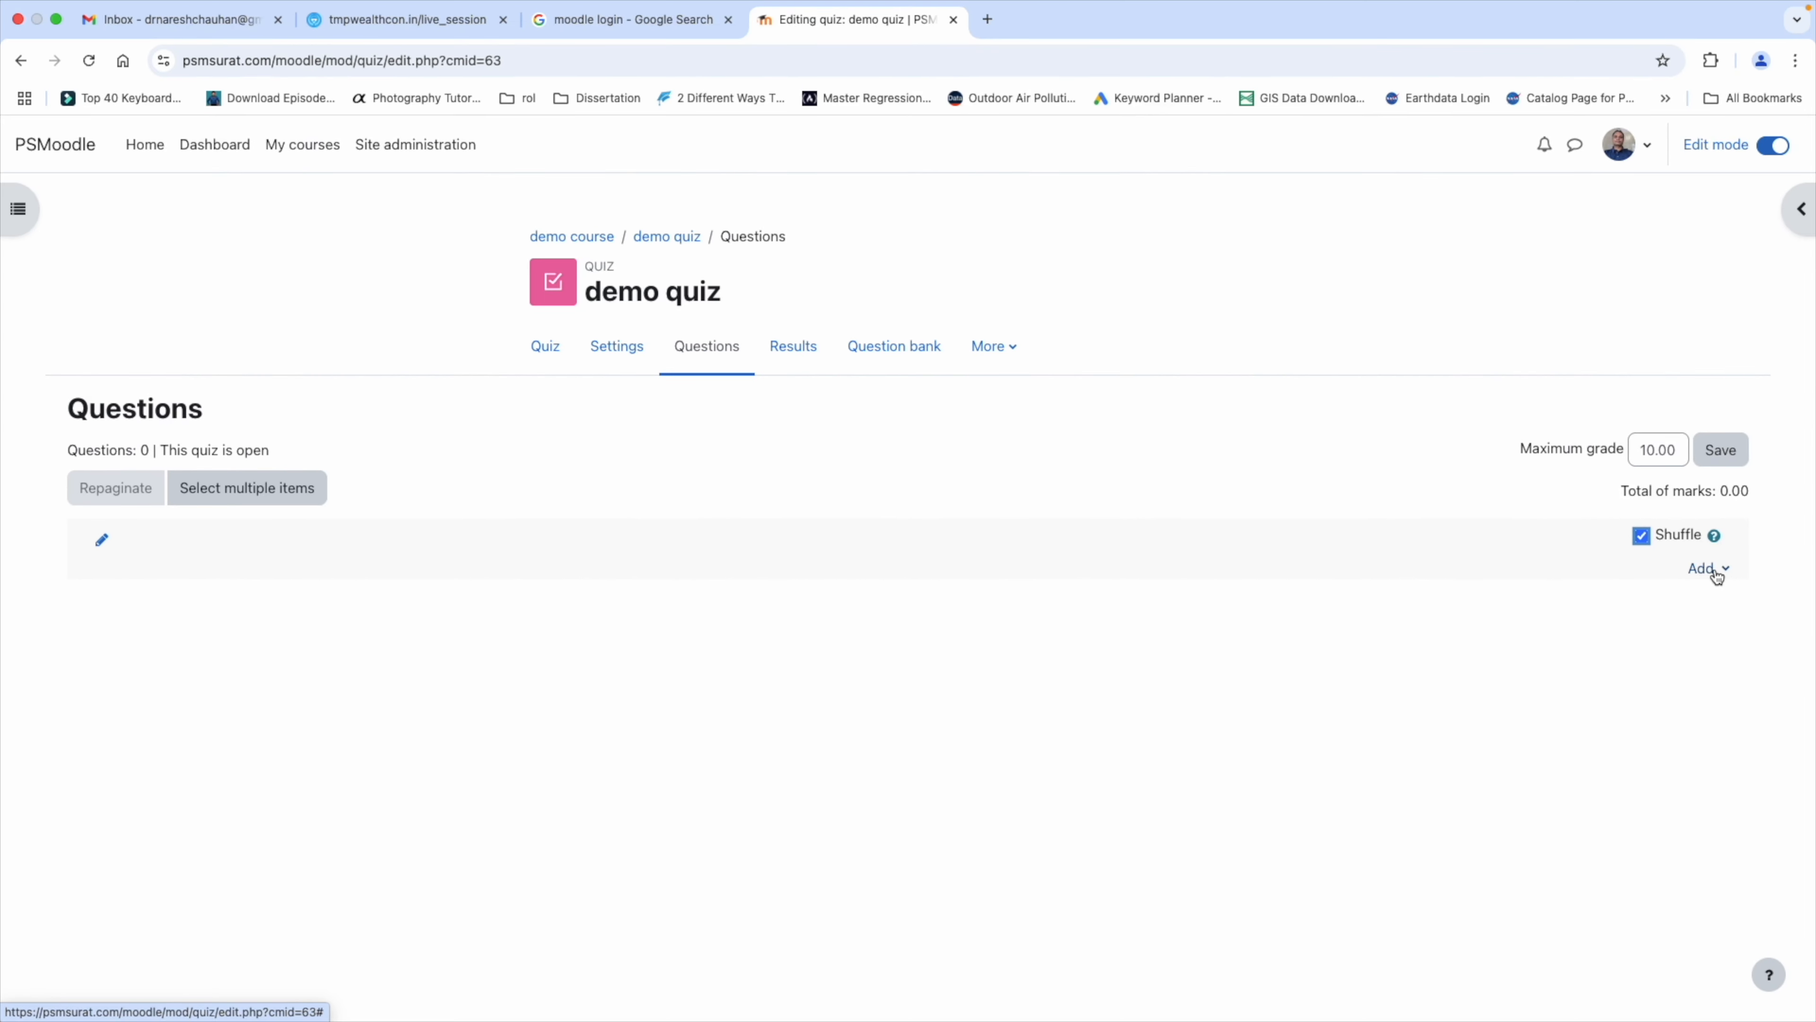
Step: Examine the question bank's Default for System category as a source for quiz questions, without adding any
click(1716, 576)
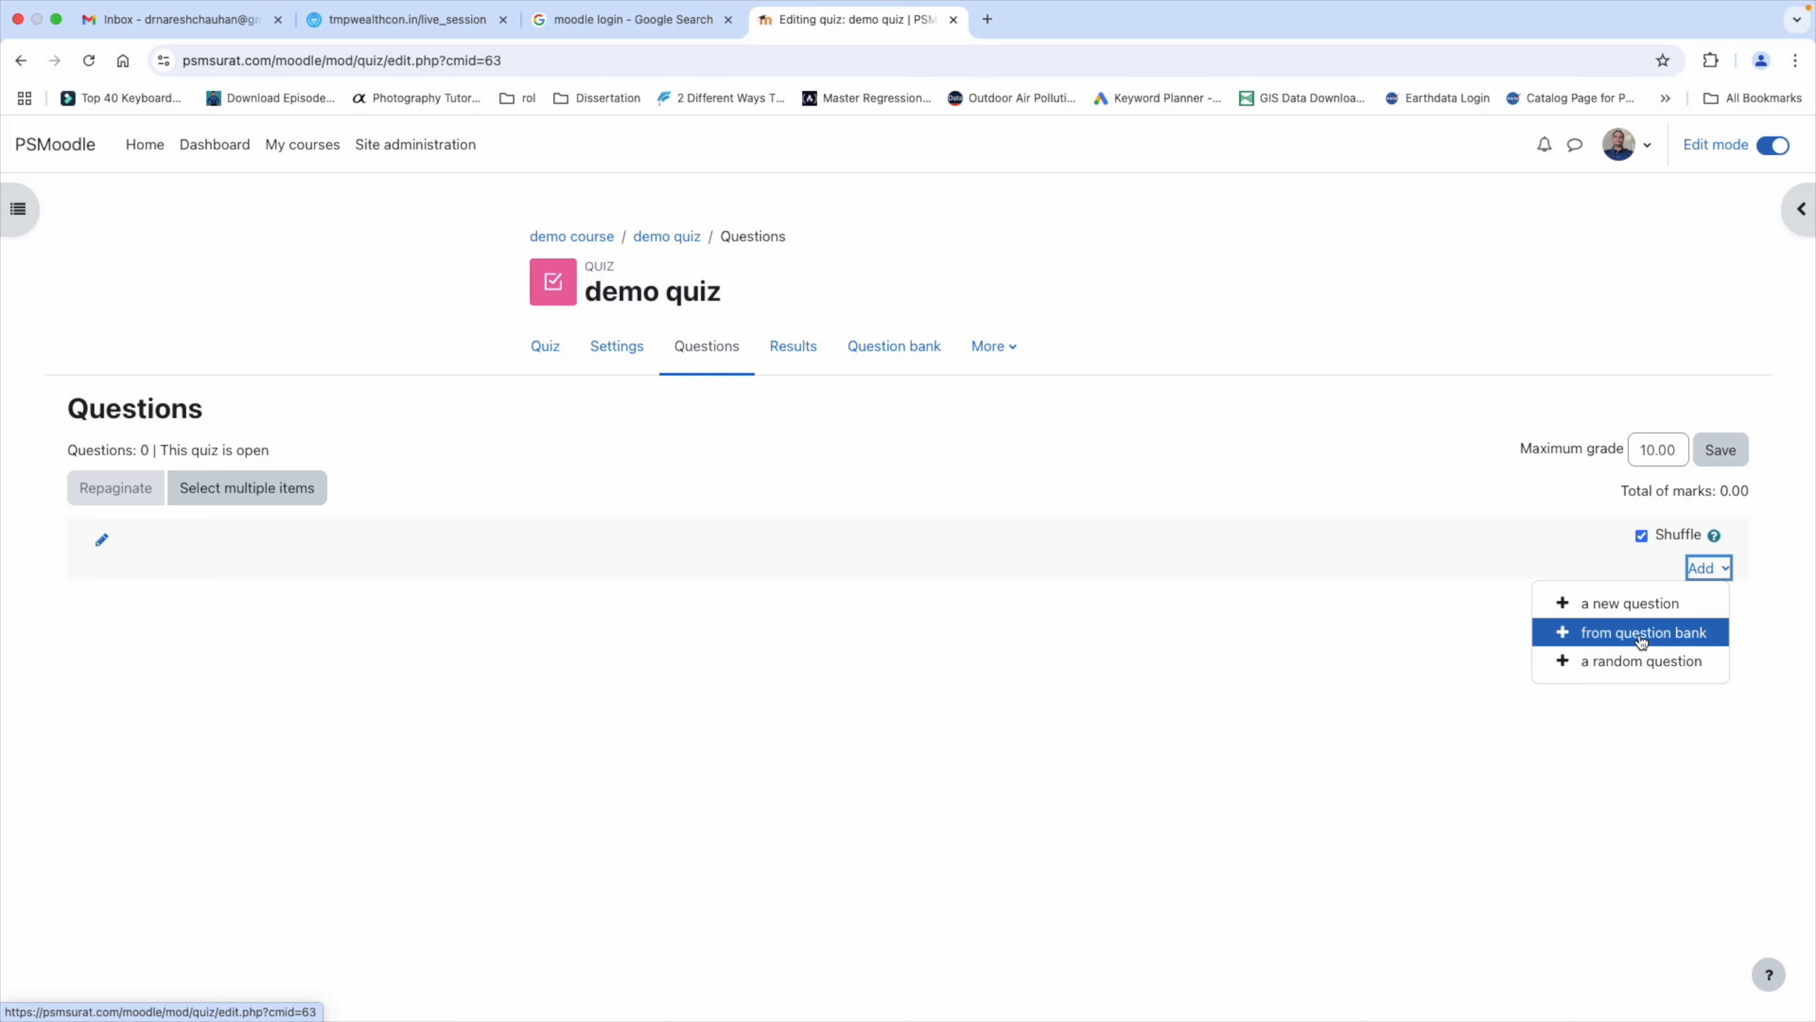
click(1642, 633)
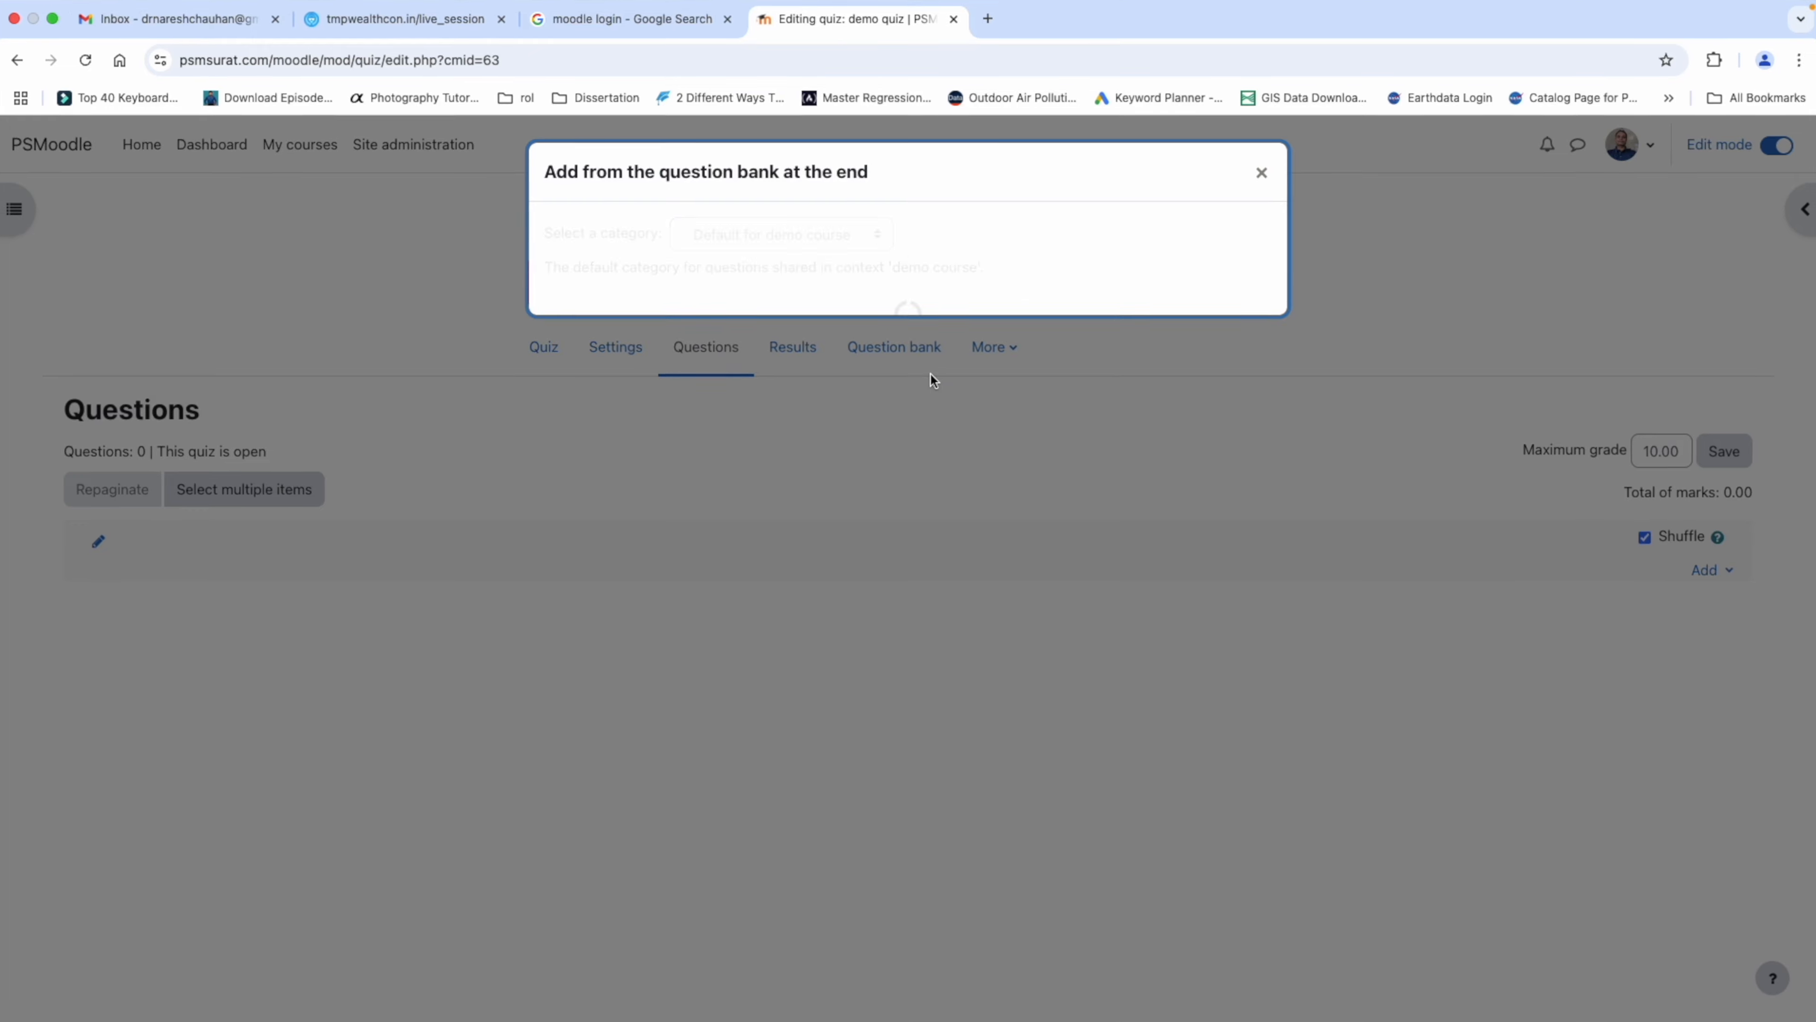
click(777, 267)
click(806, 418)
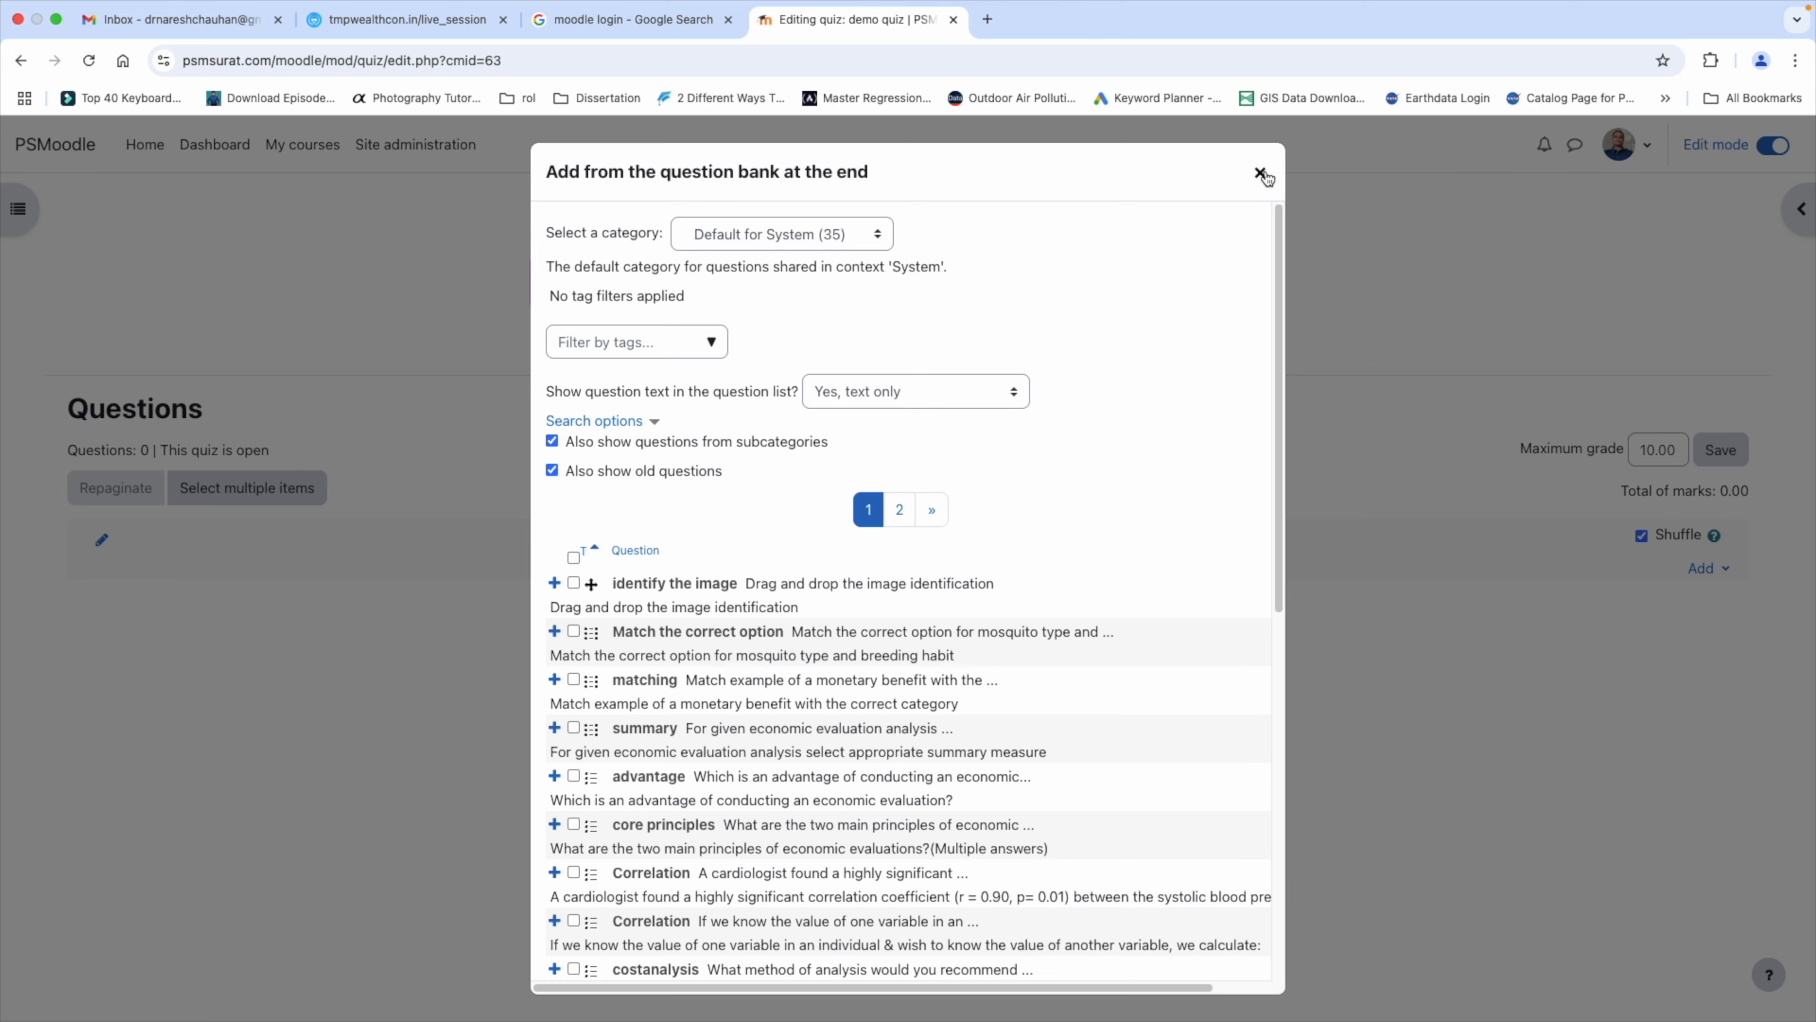
click(1261, 173)
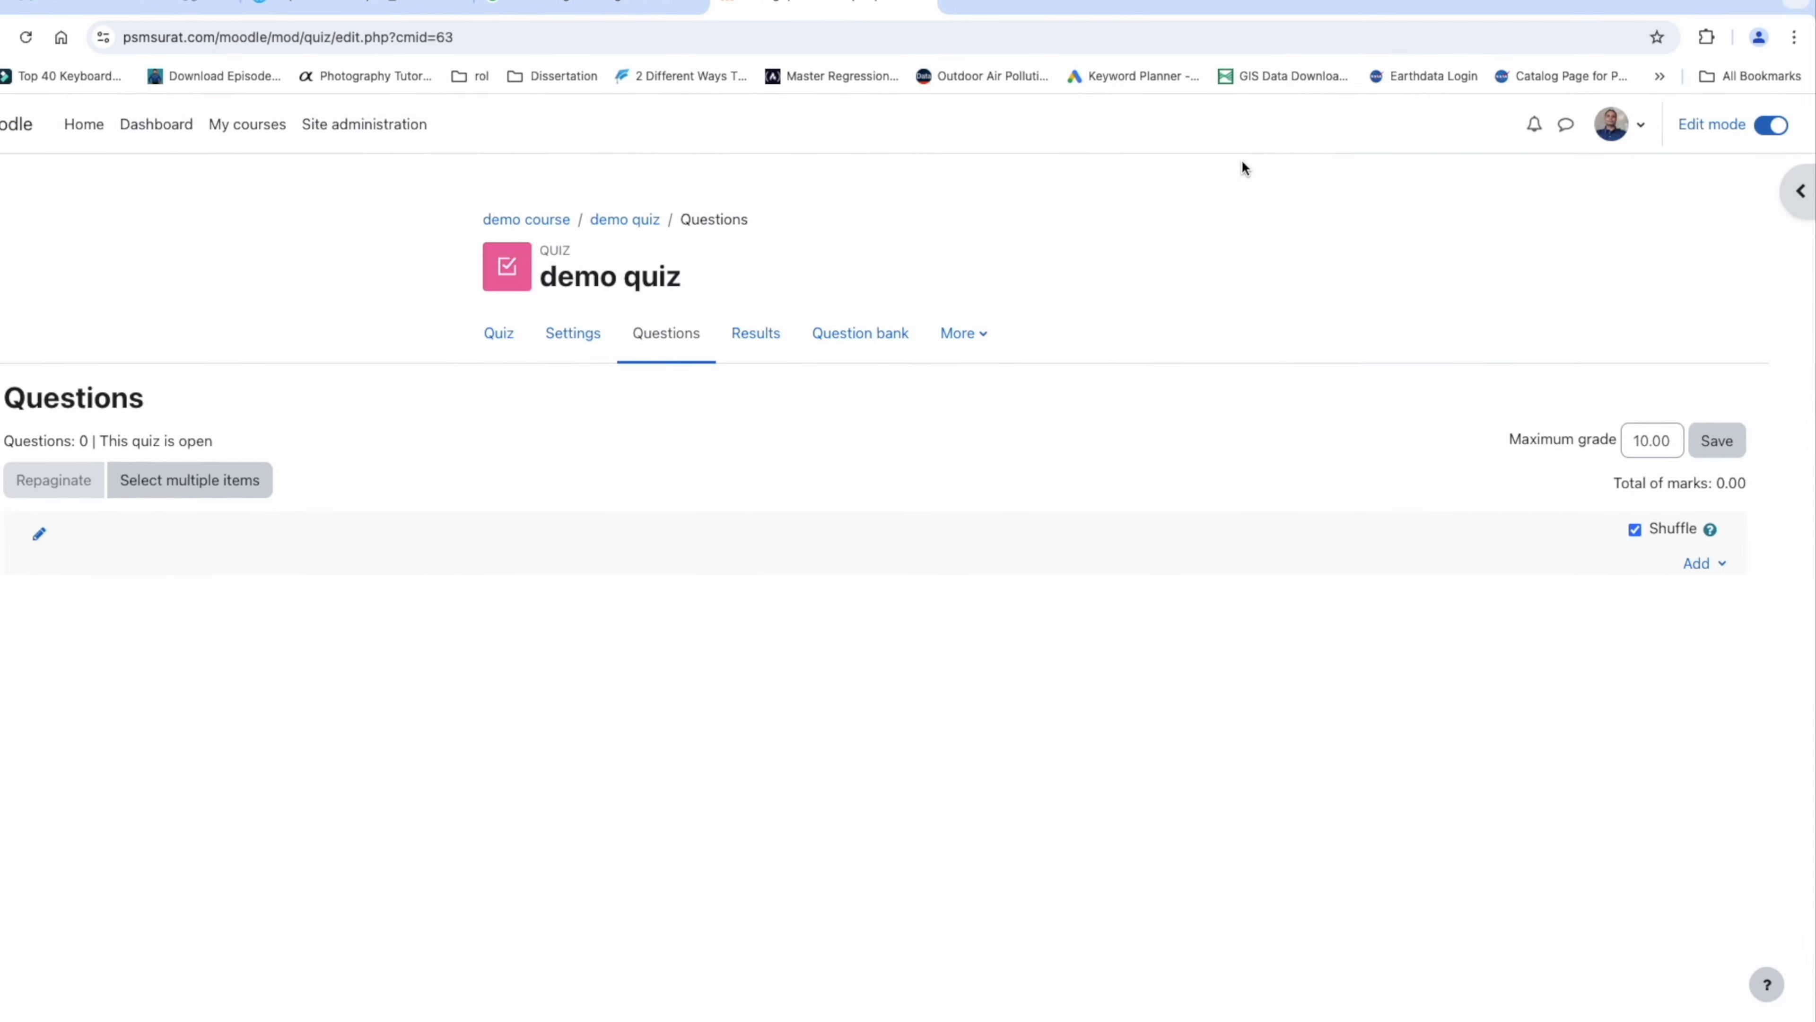
Step: Start adding a random question to the quiz and compare the existing category and new category options
click(1708, 567)
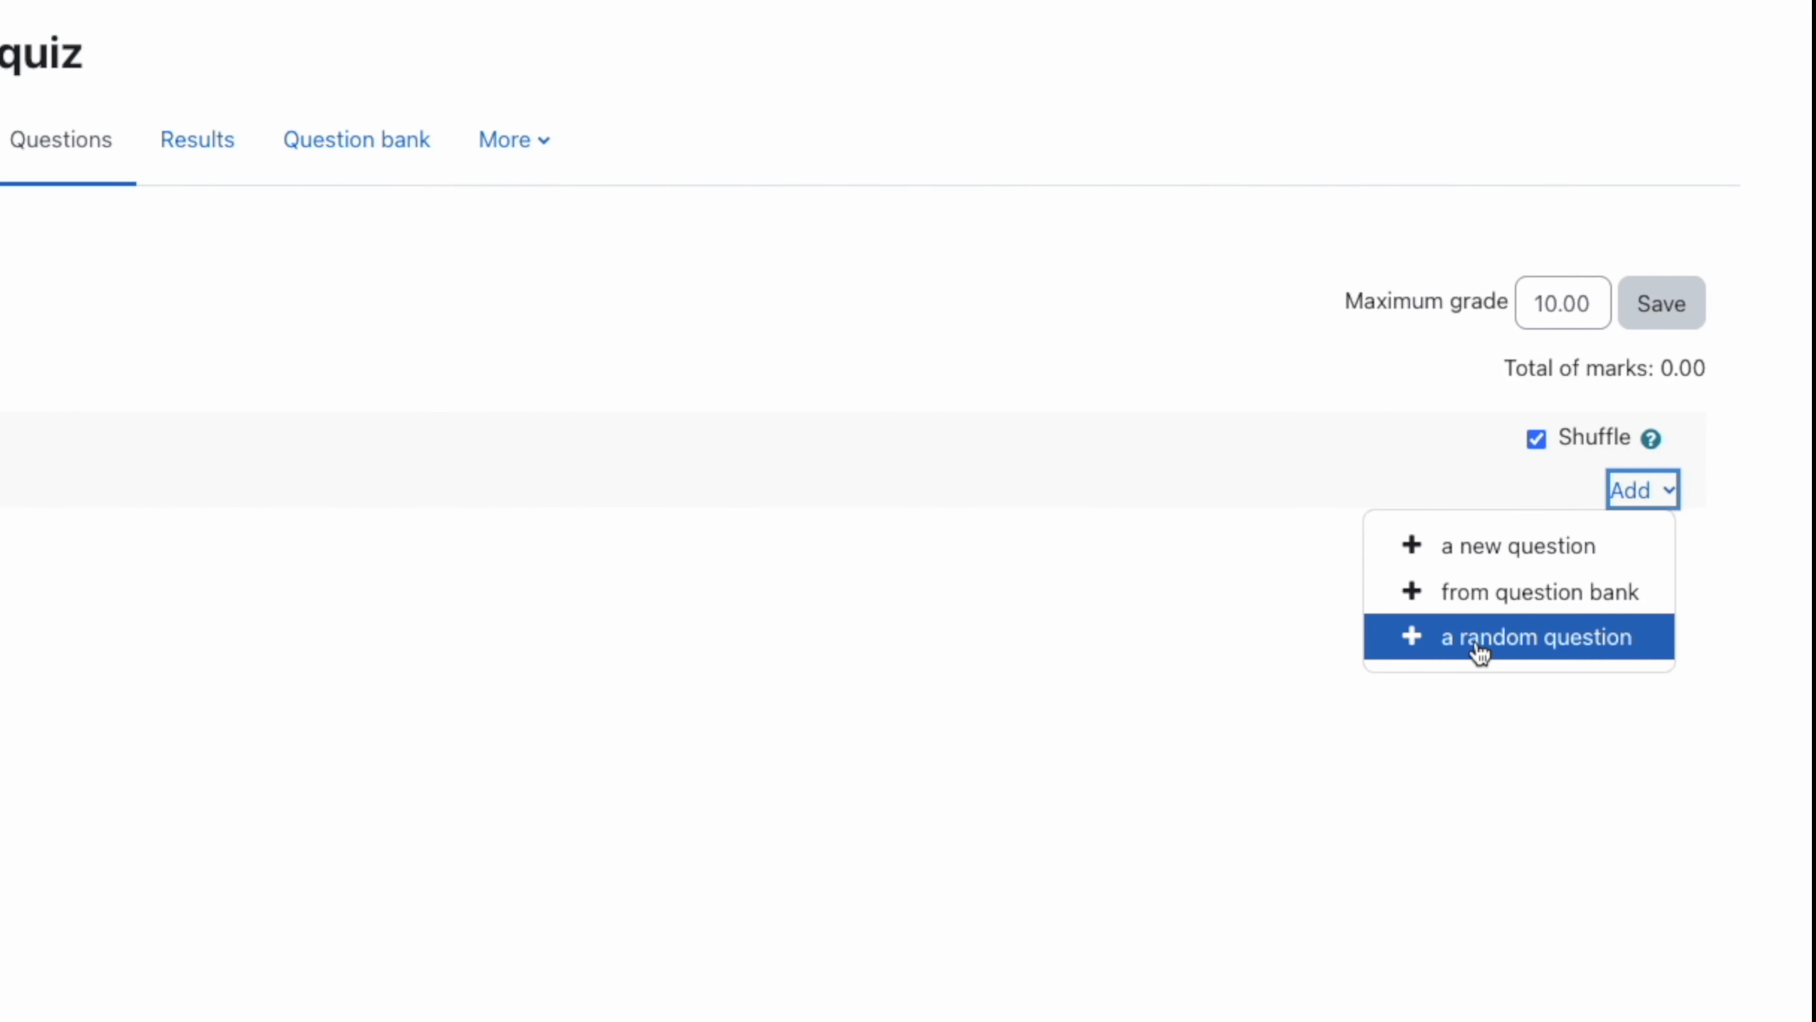
click(1530, 639)
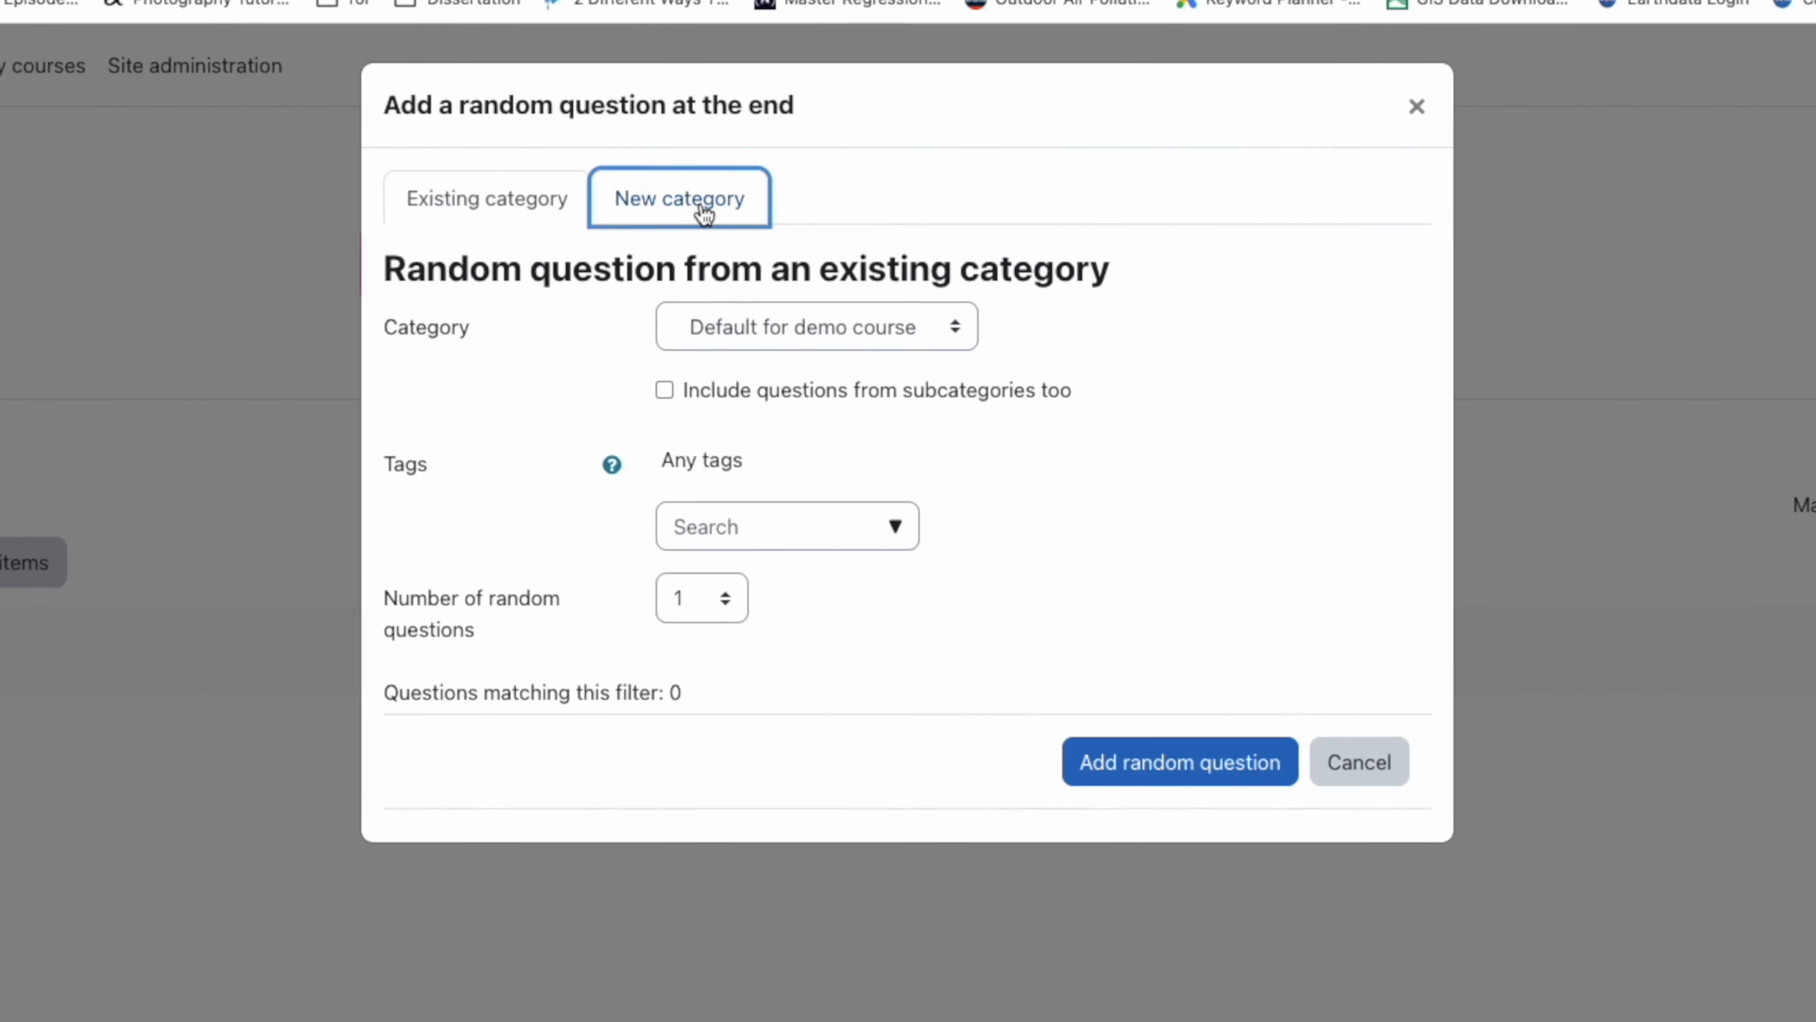
click(509, 208)
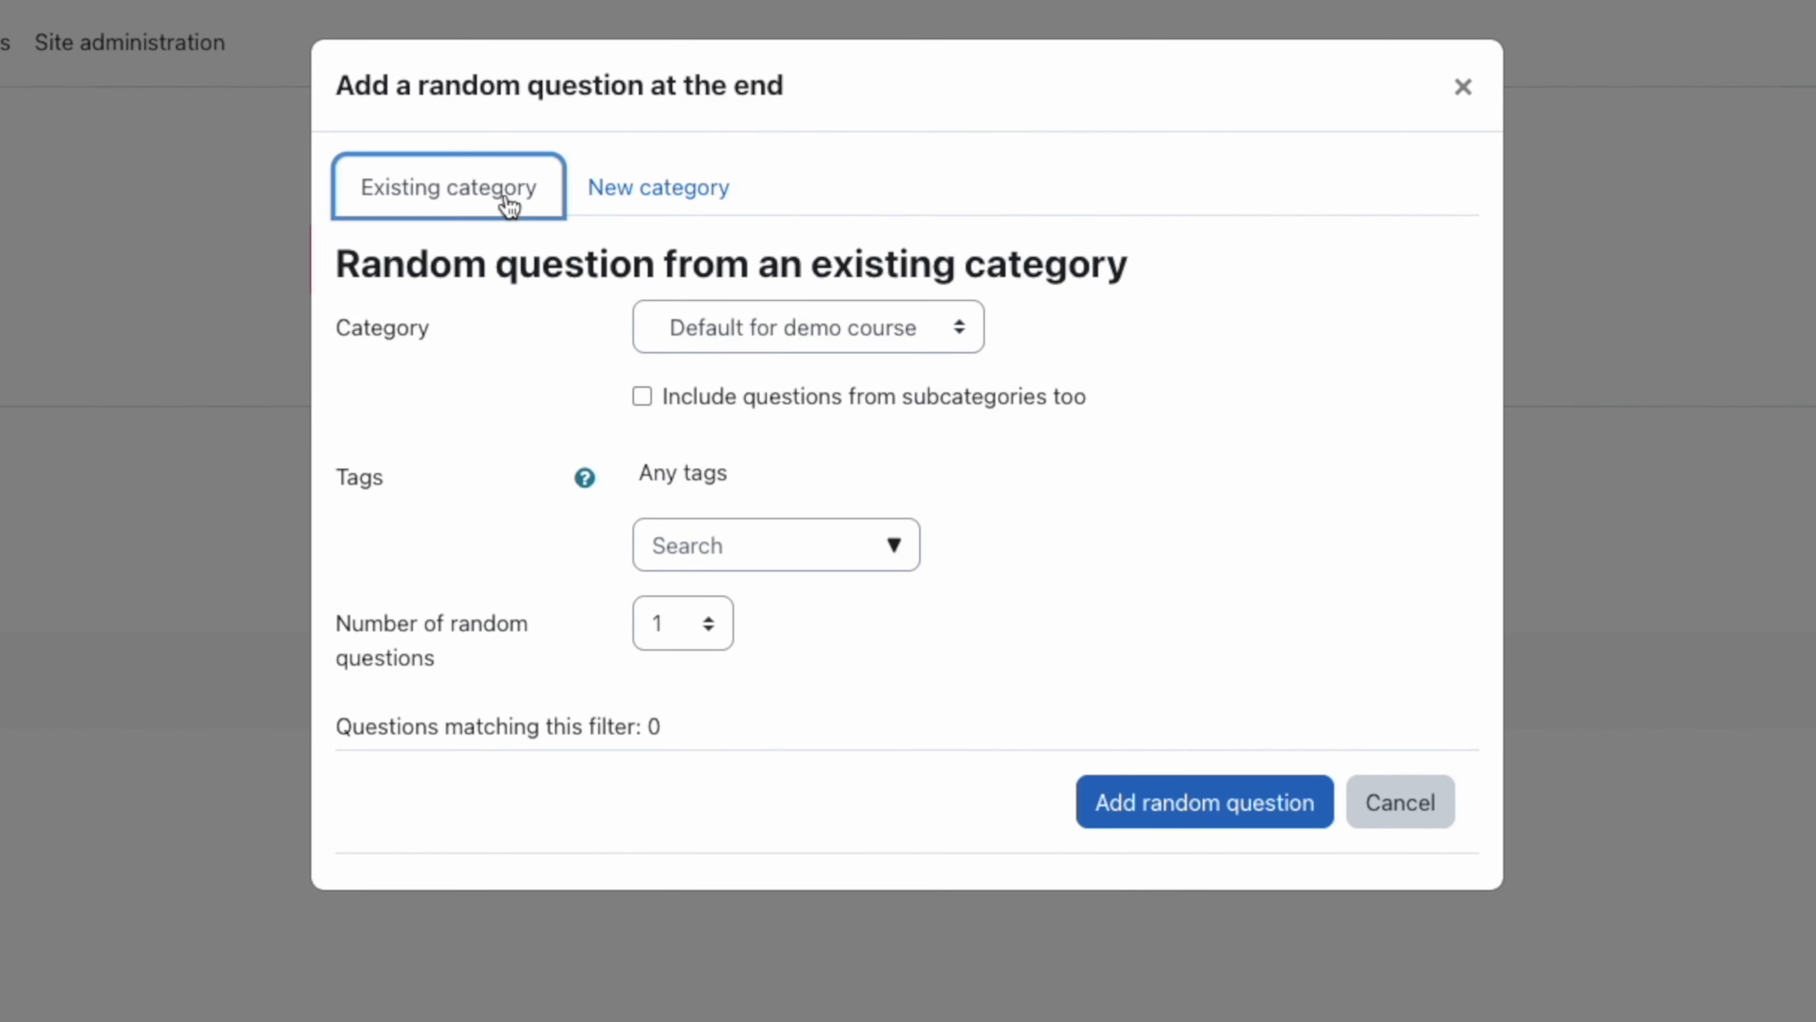
click(618, 194)
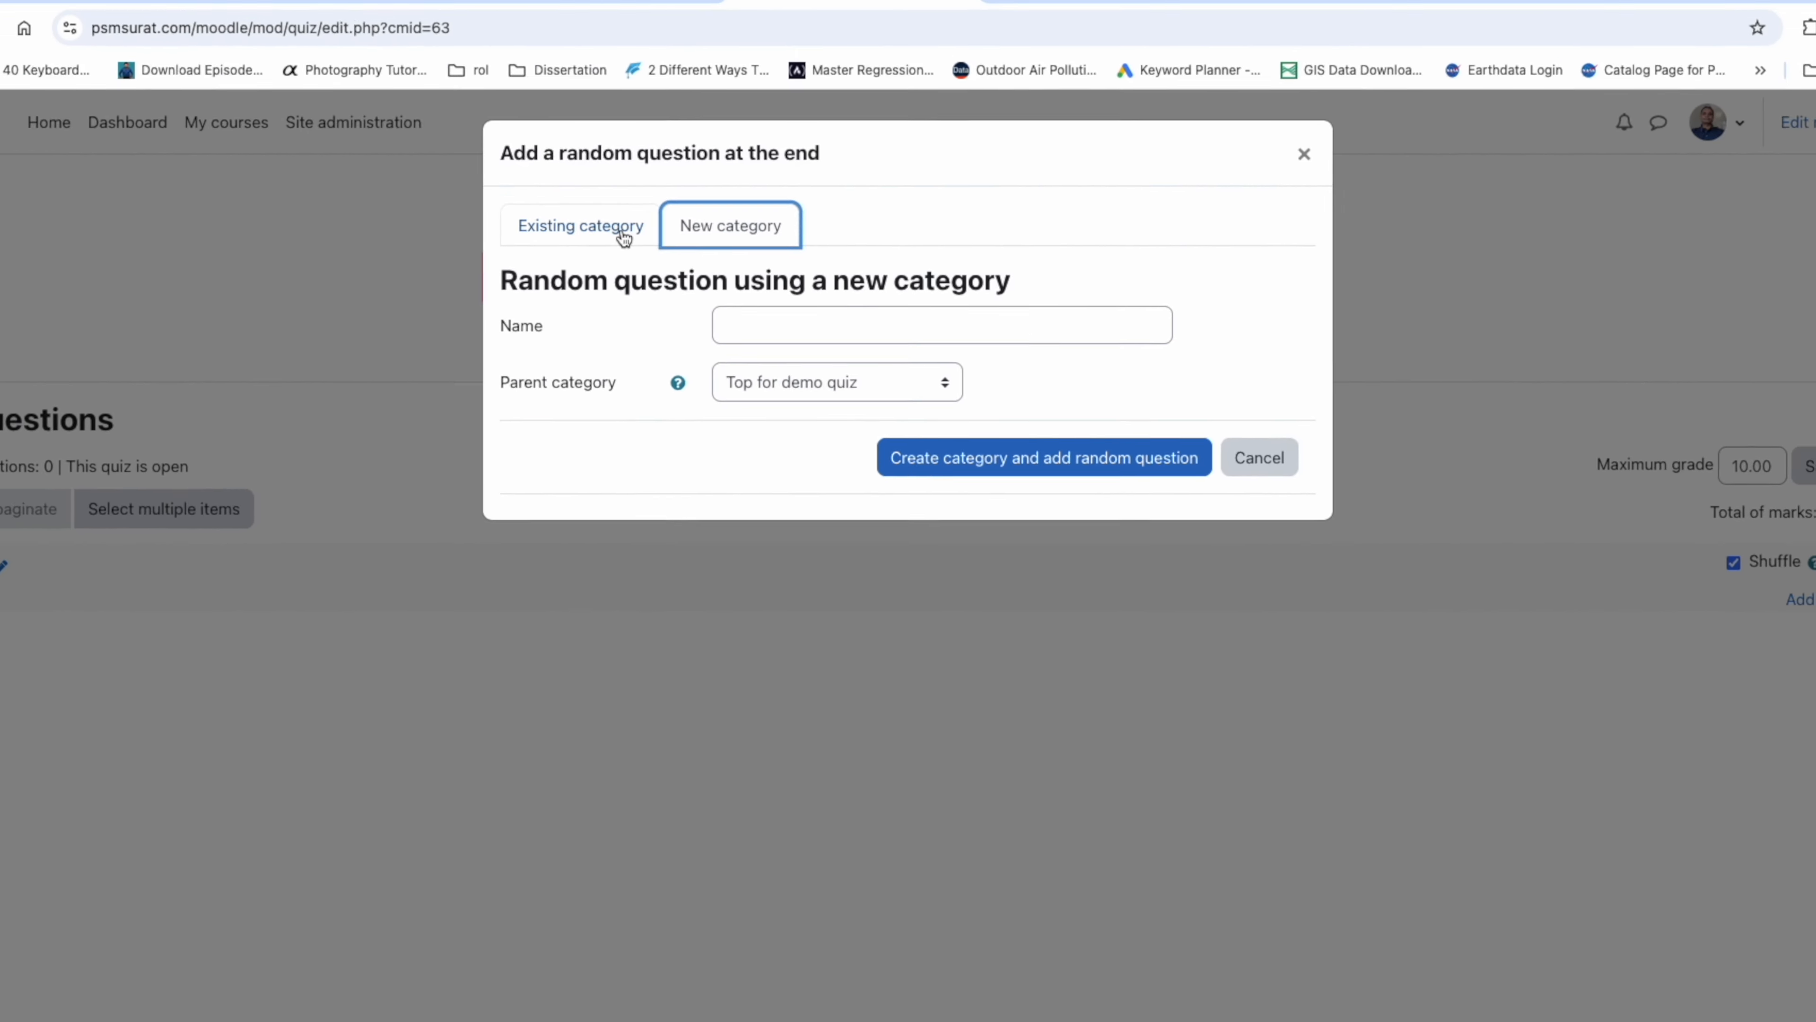
click(622, 234)
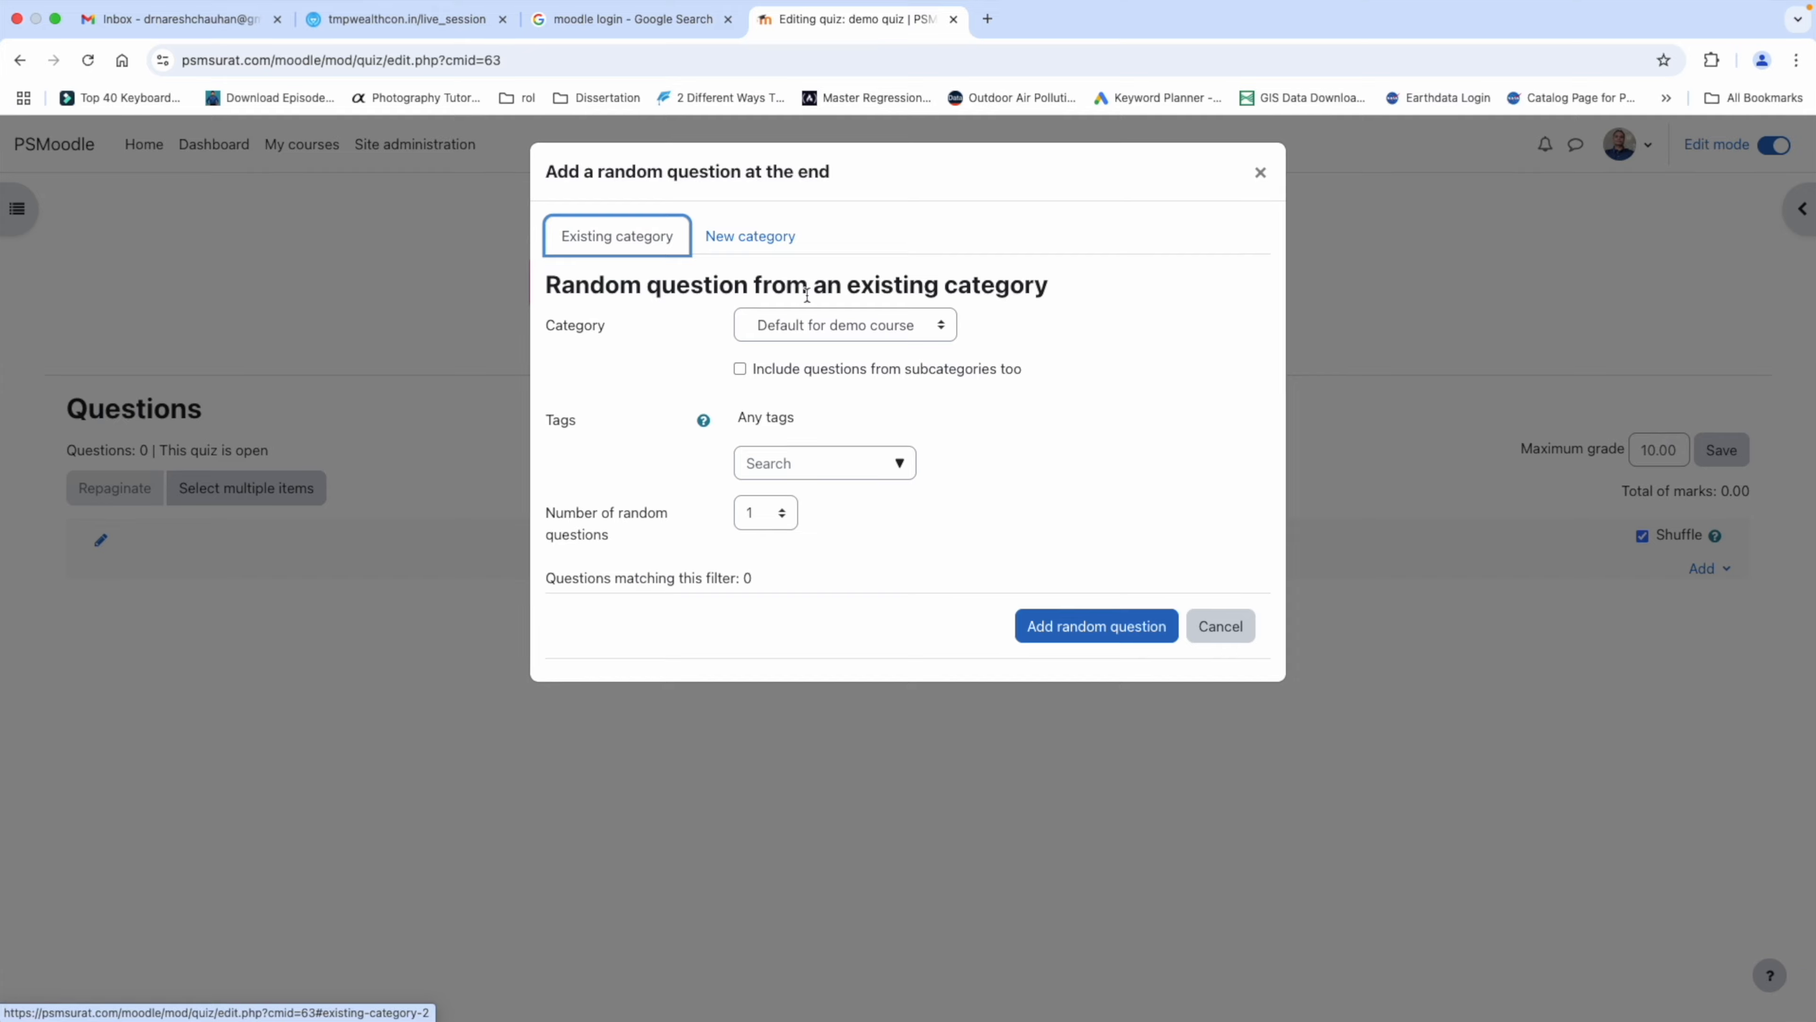
Step: Add 10 random questions from the existing Default for System category to the quiz and review the question list
click(816, 324)
click(850, 473)
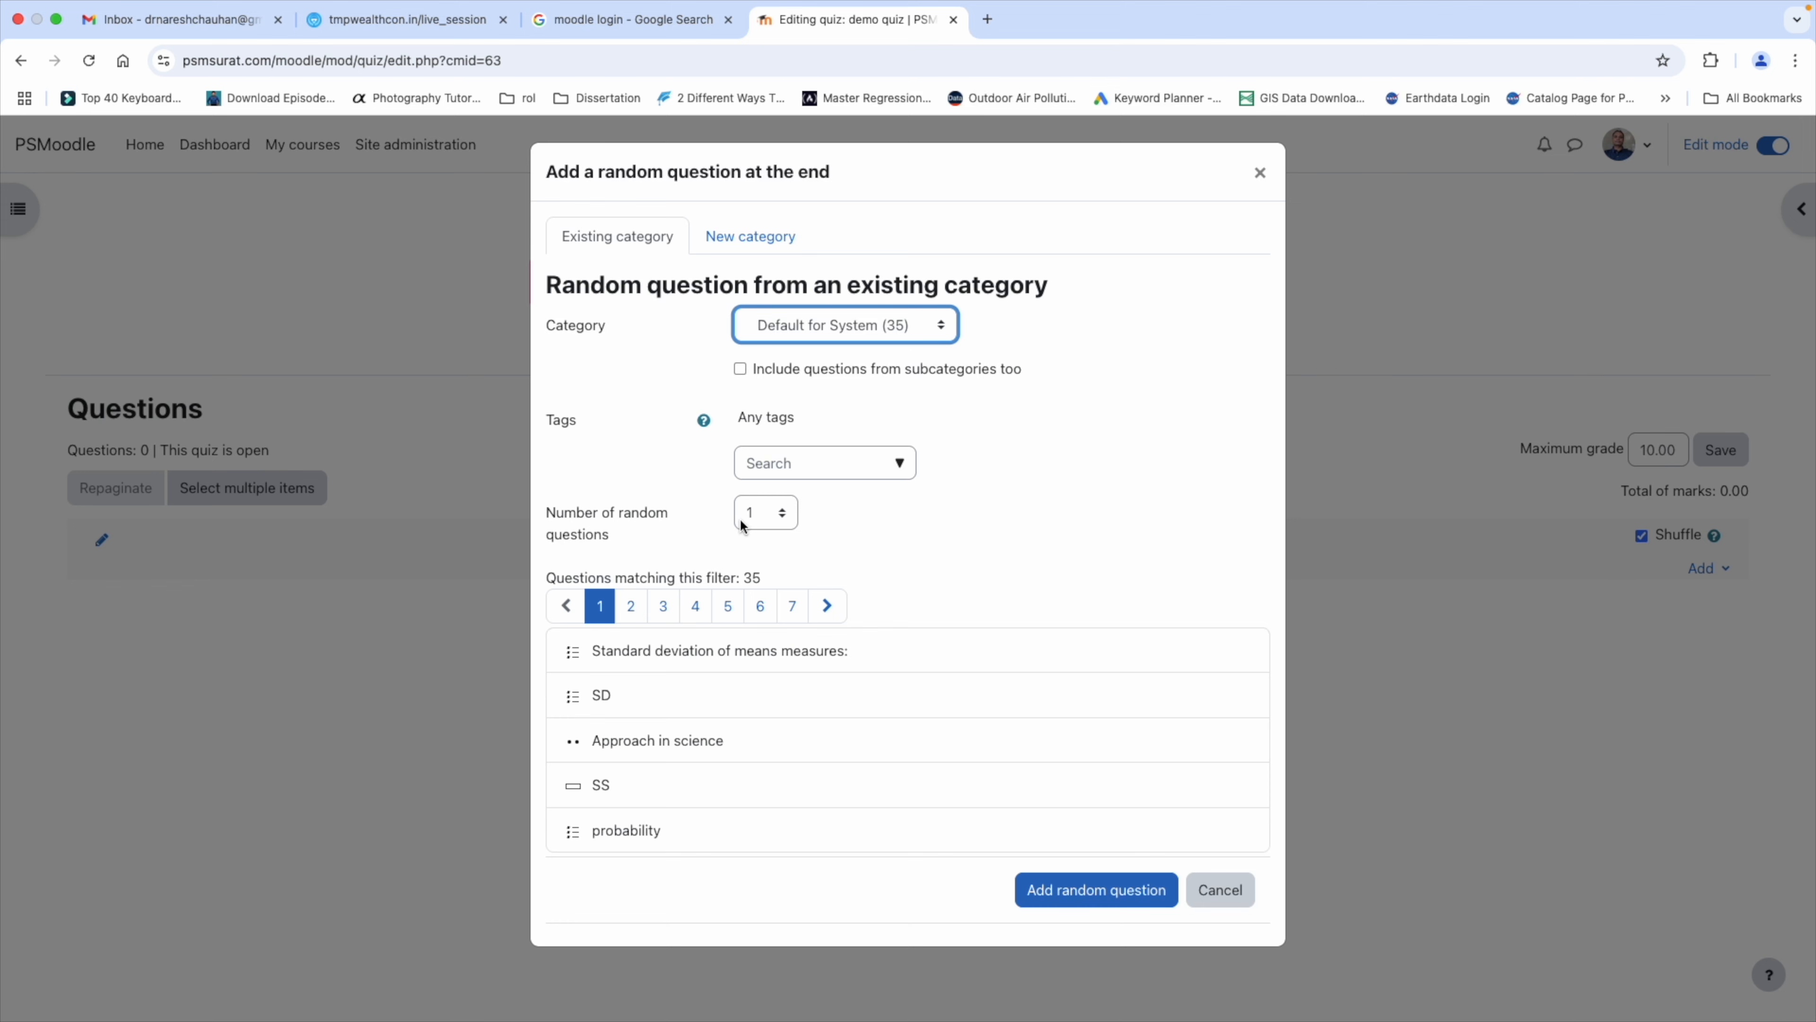
click(761, 515)
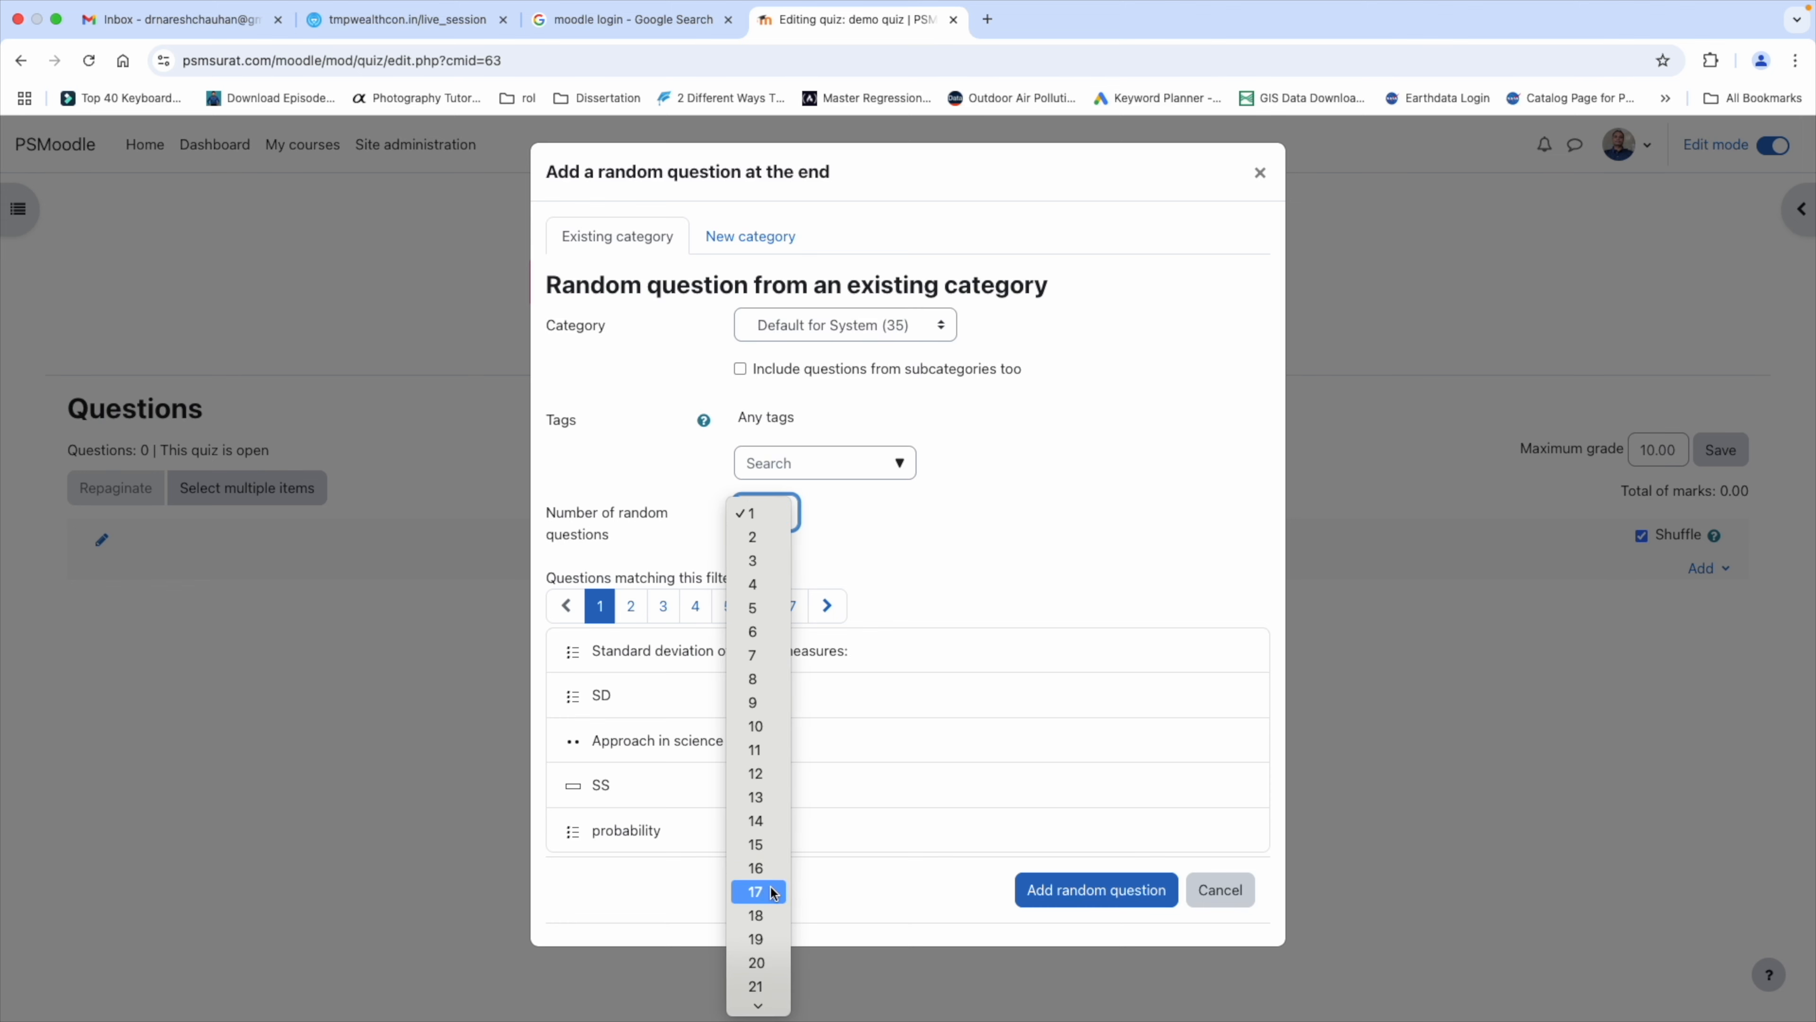
scroll(772, 888, down, 10)
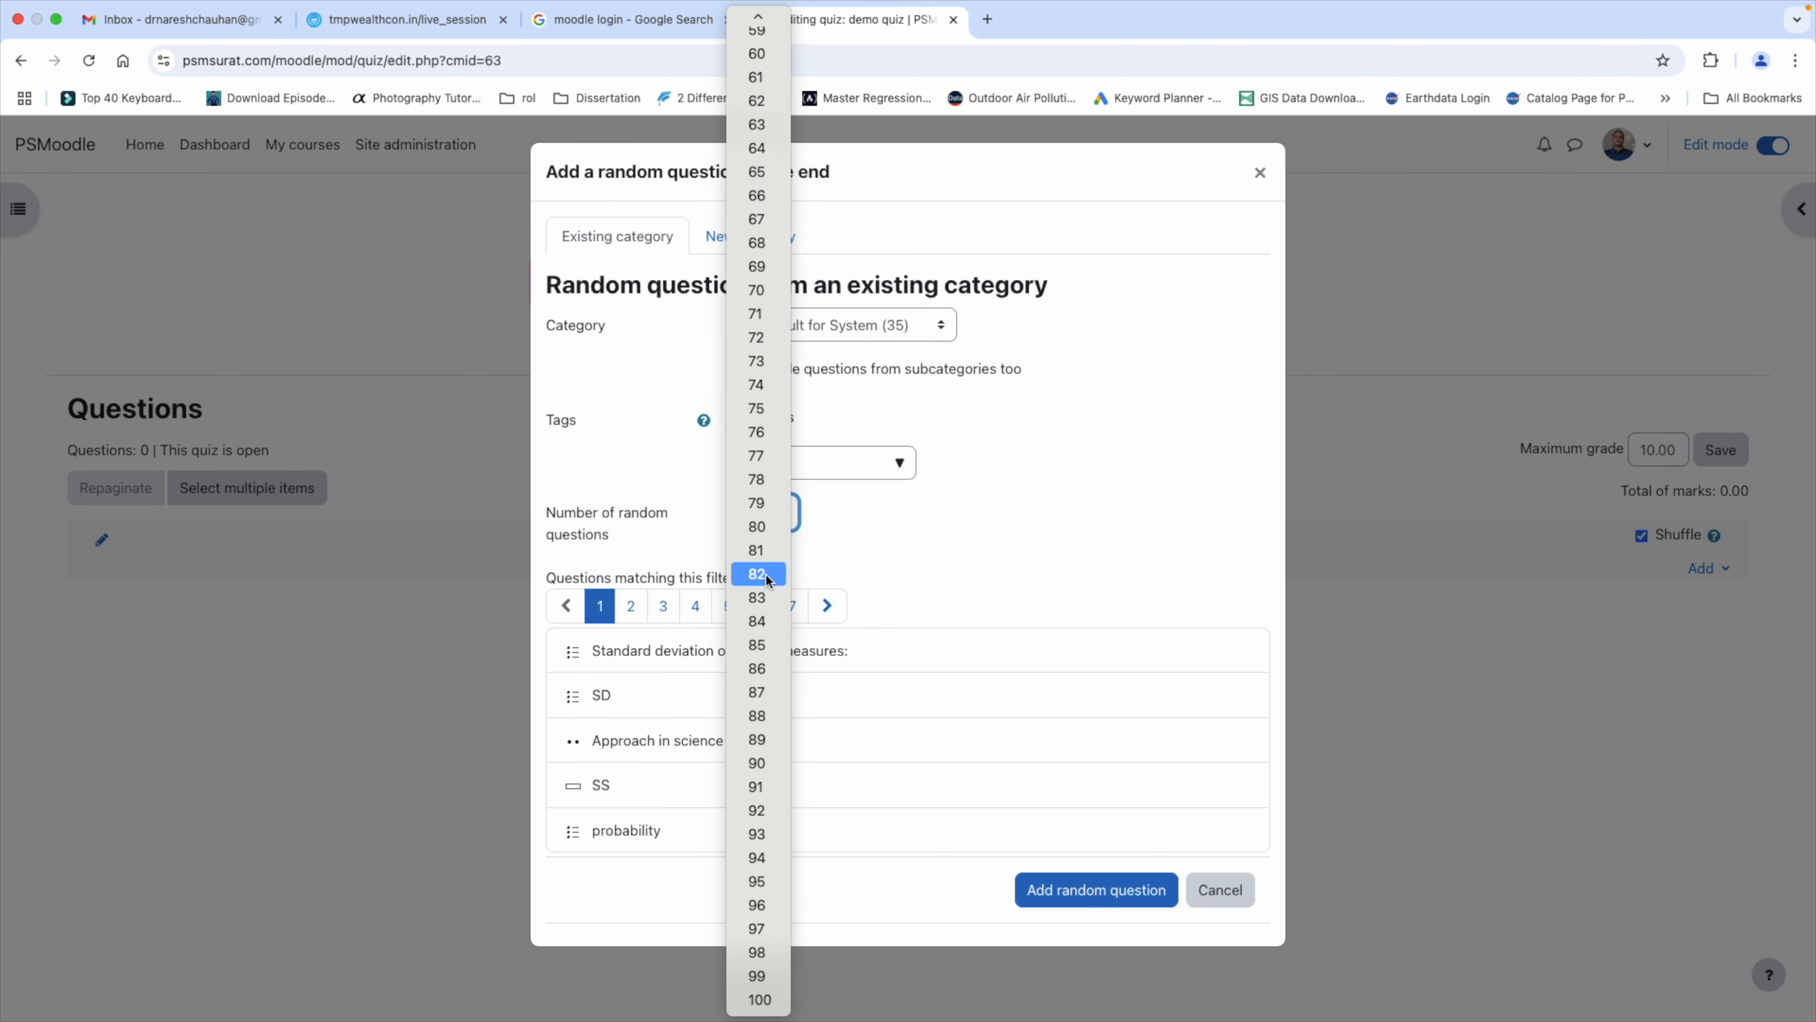
scroll(764, 657, up, 15)
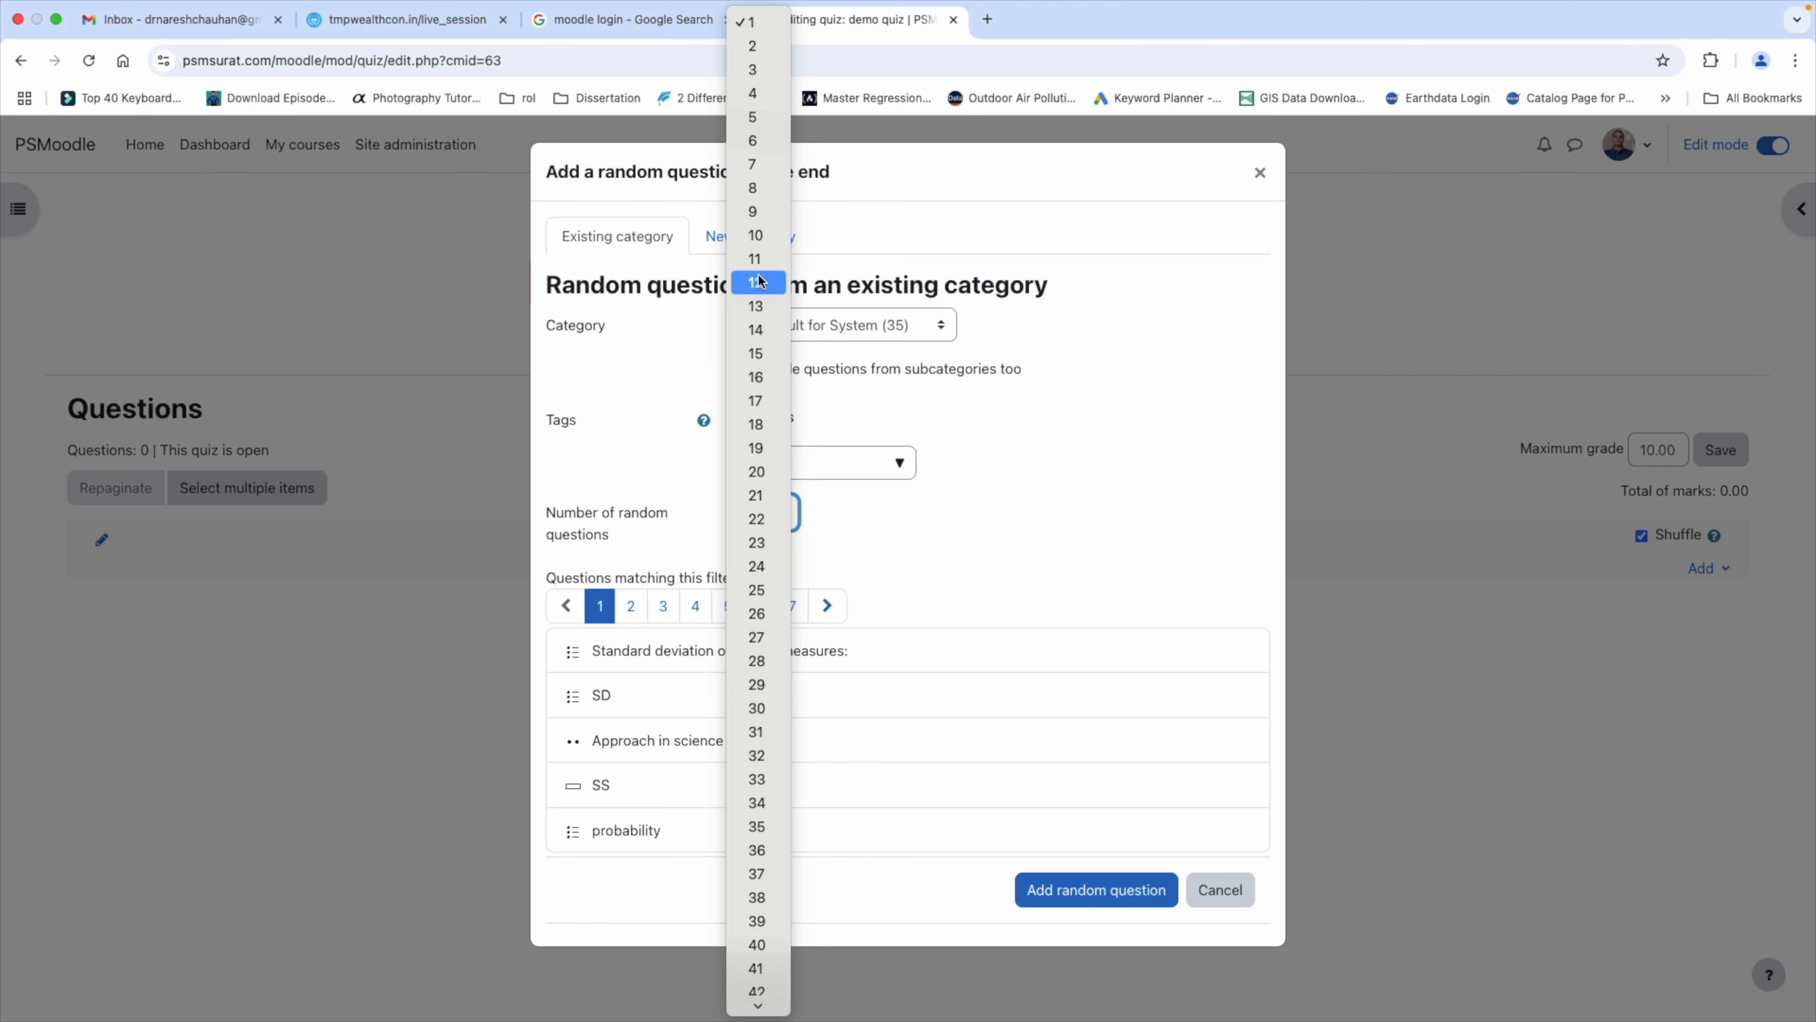
click(756, 236)
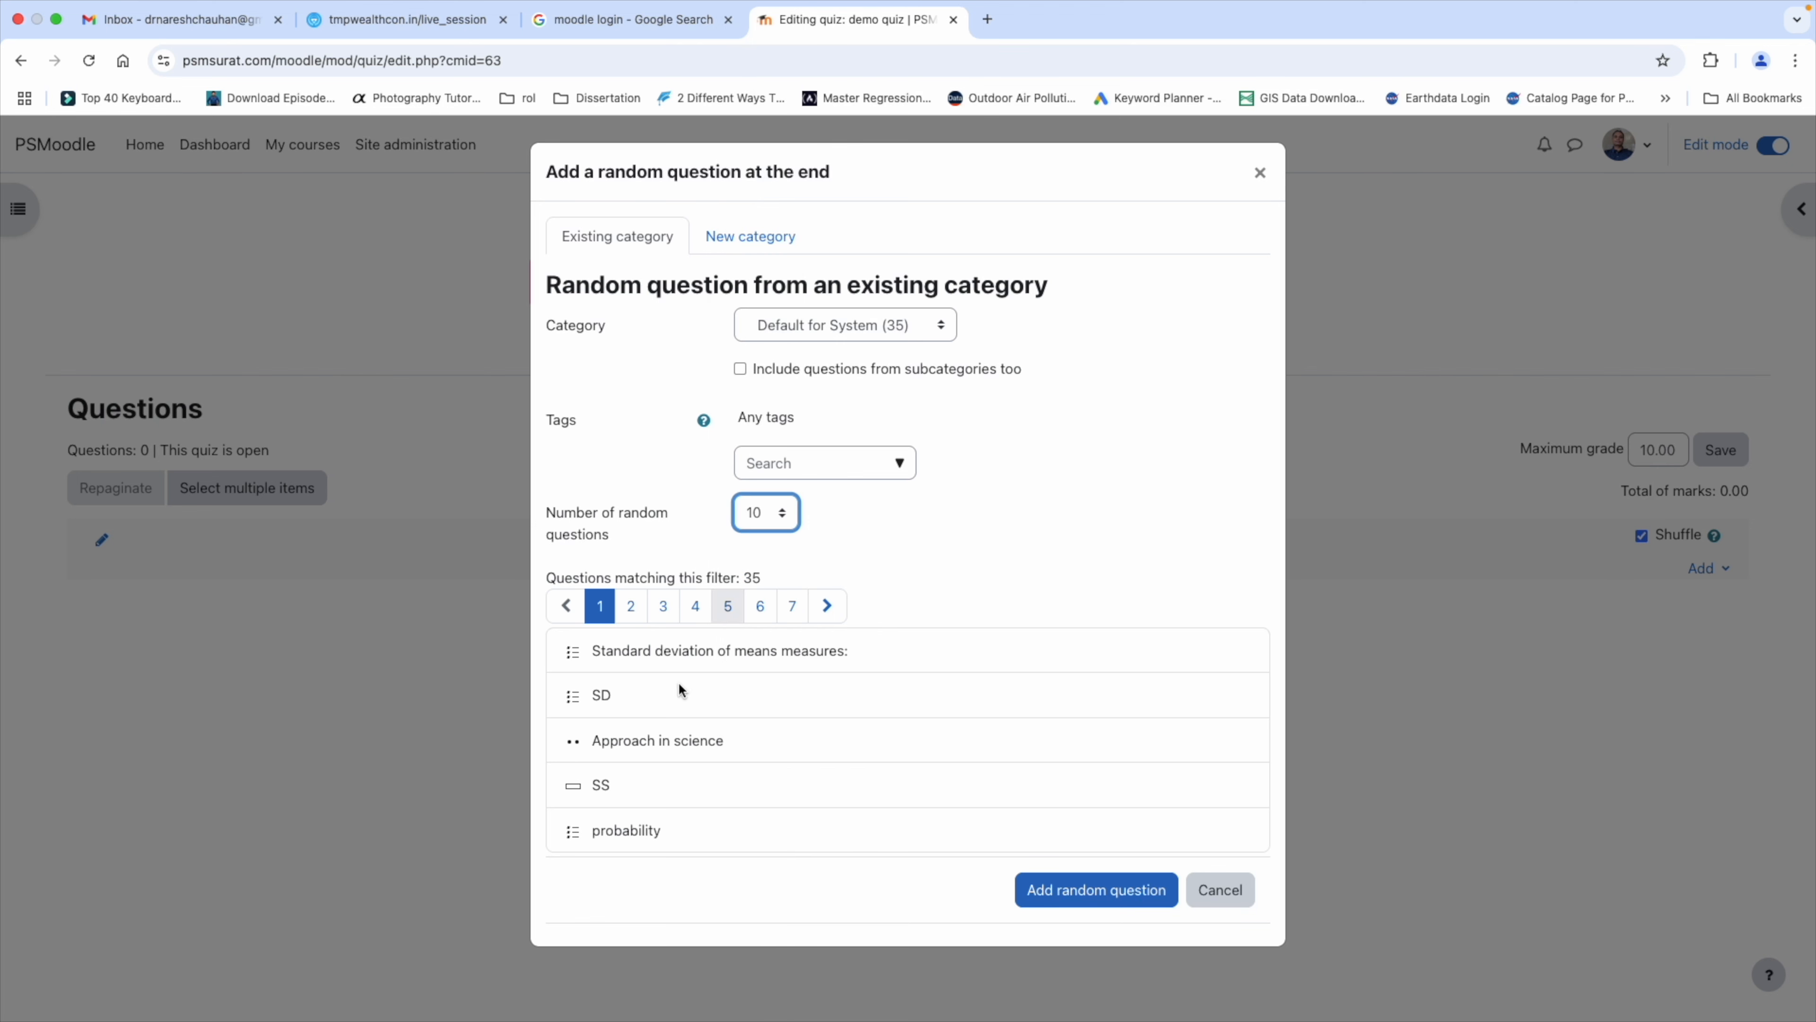
click(1078, 896)
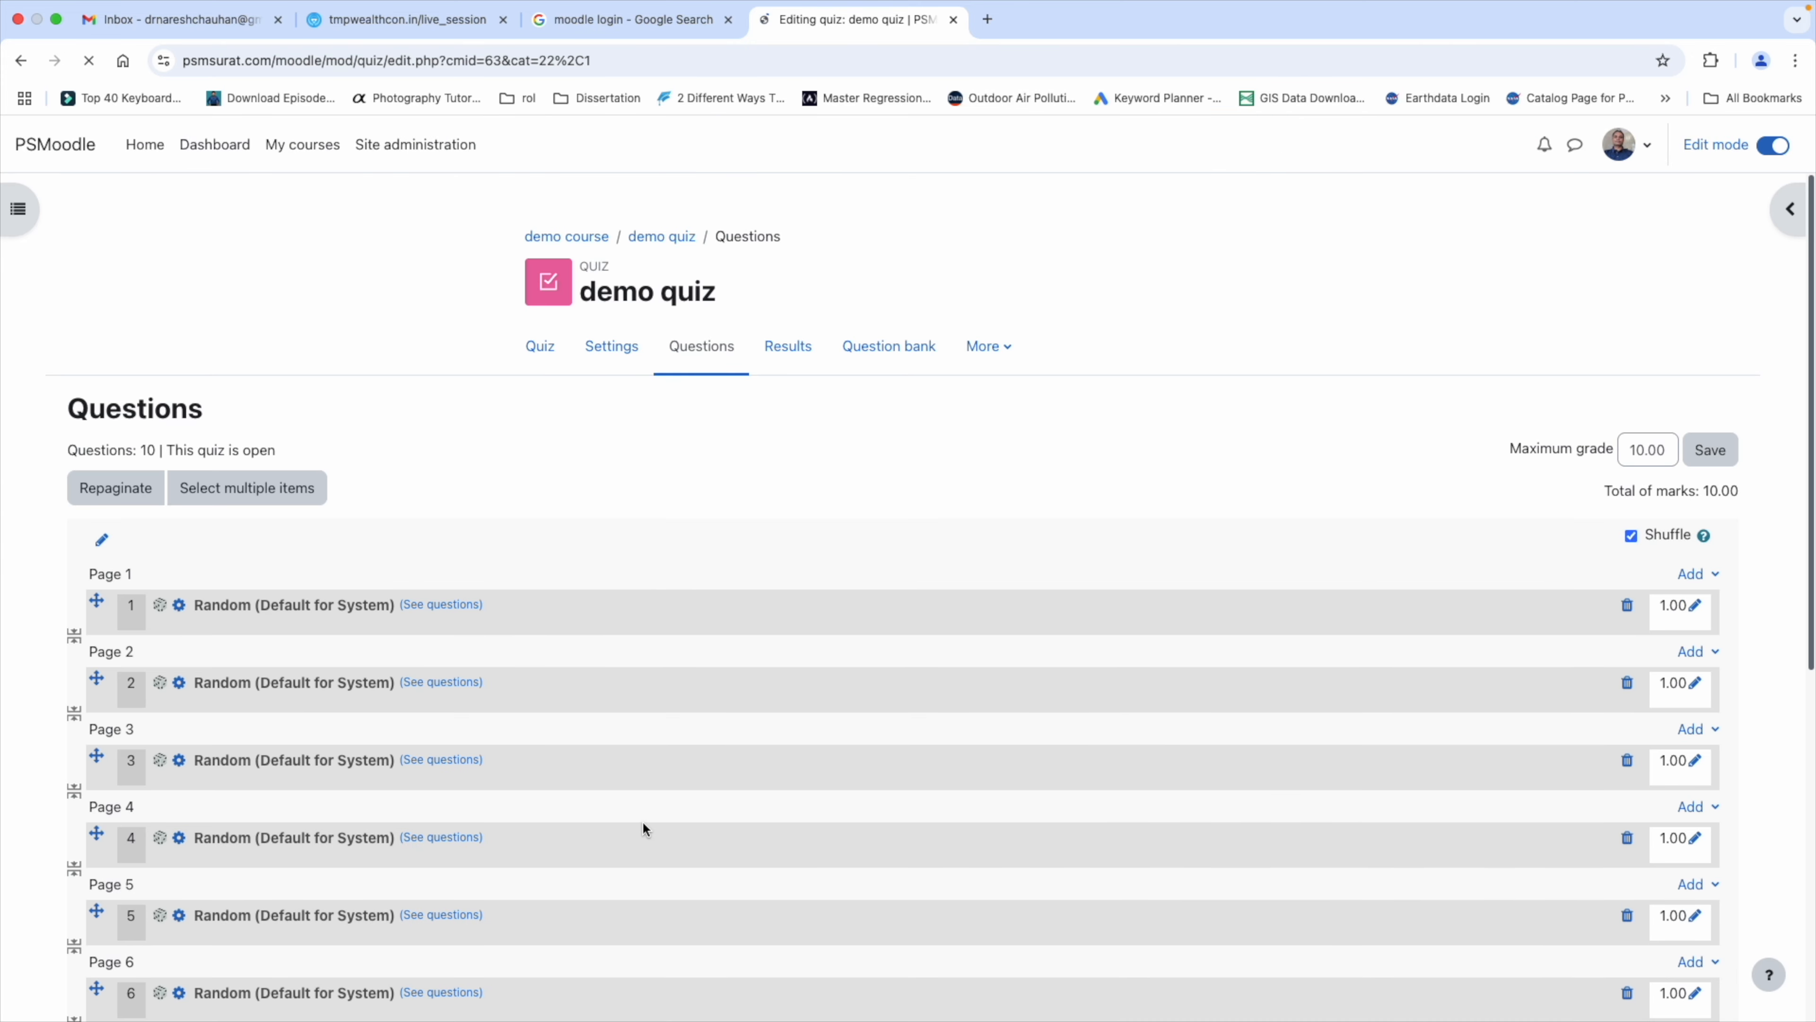
scroll(643, 821, down, 8)
scroll(670, 821, down, 2)
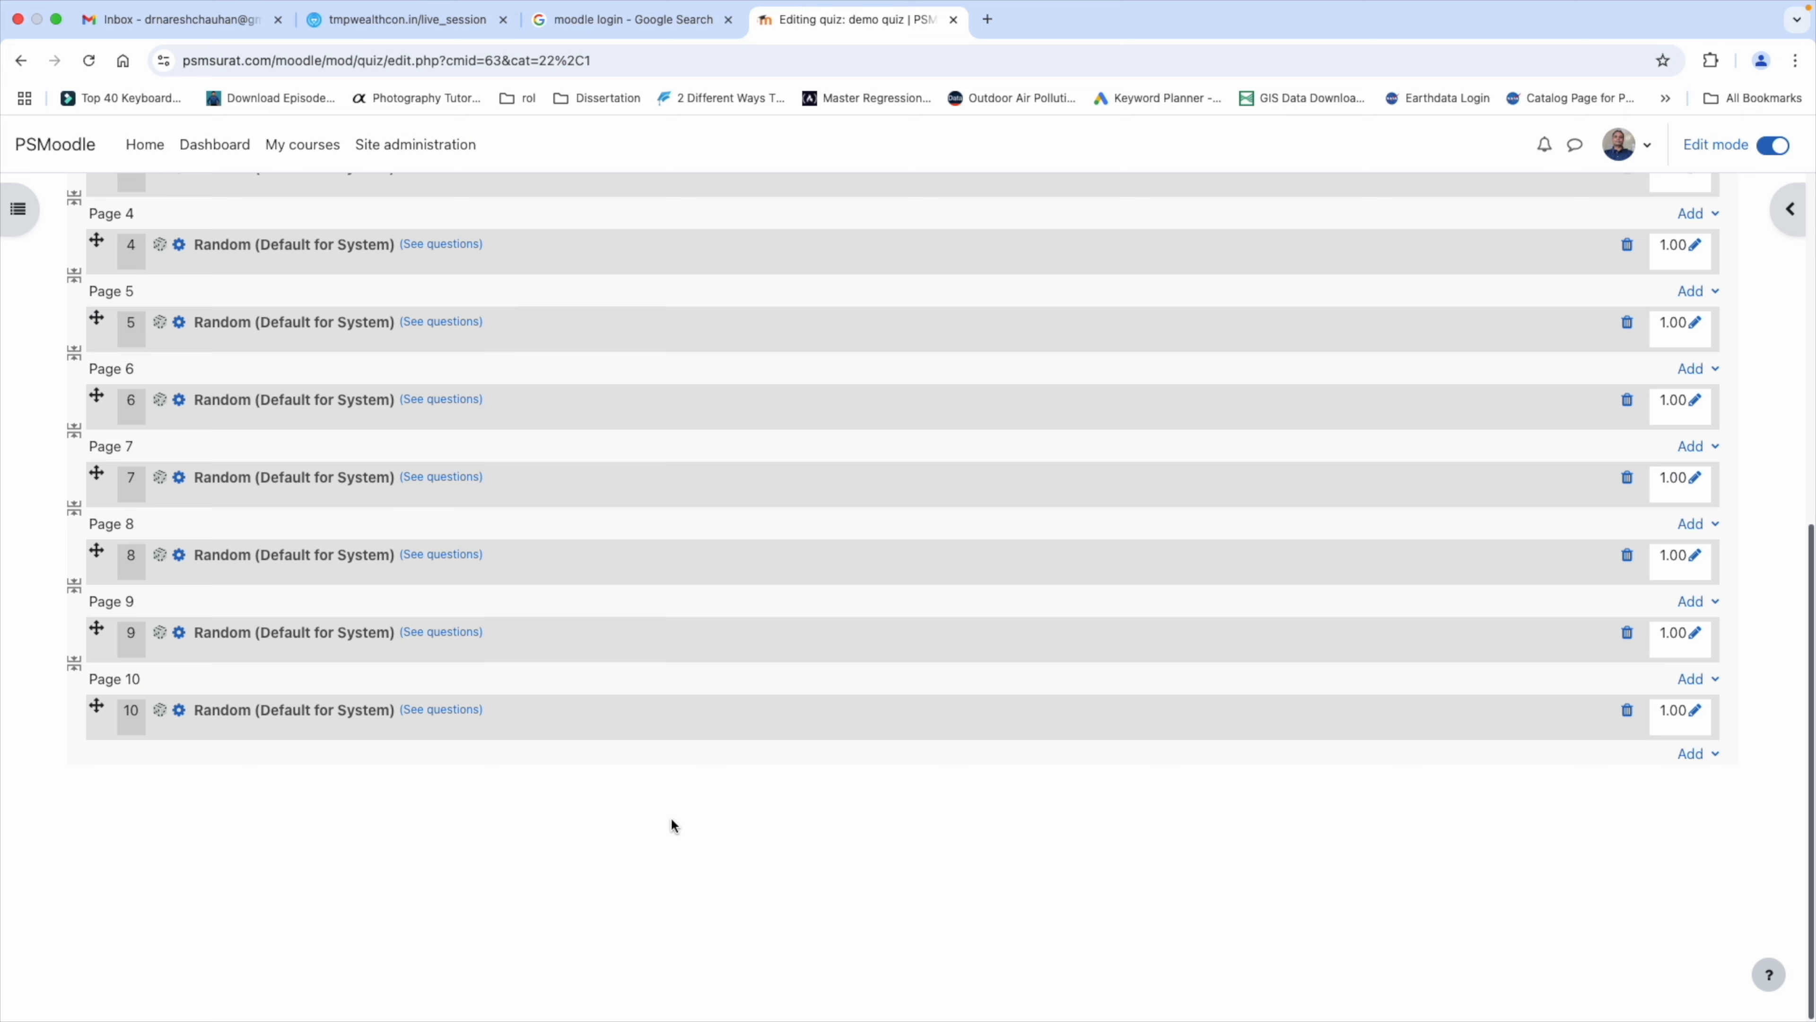
scroll(723, 812, up, 10)
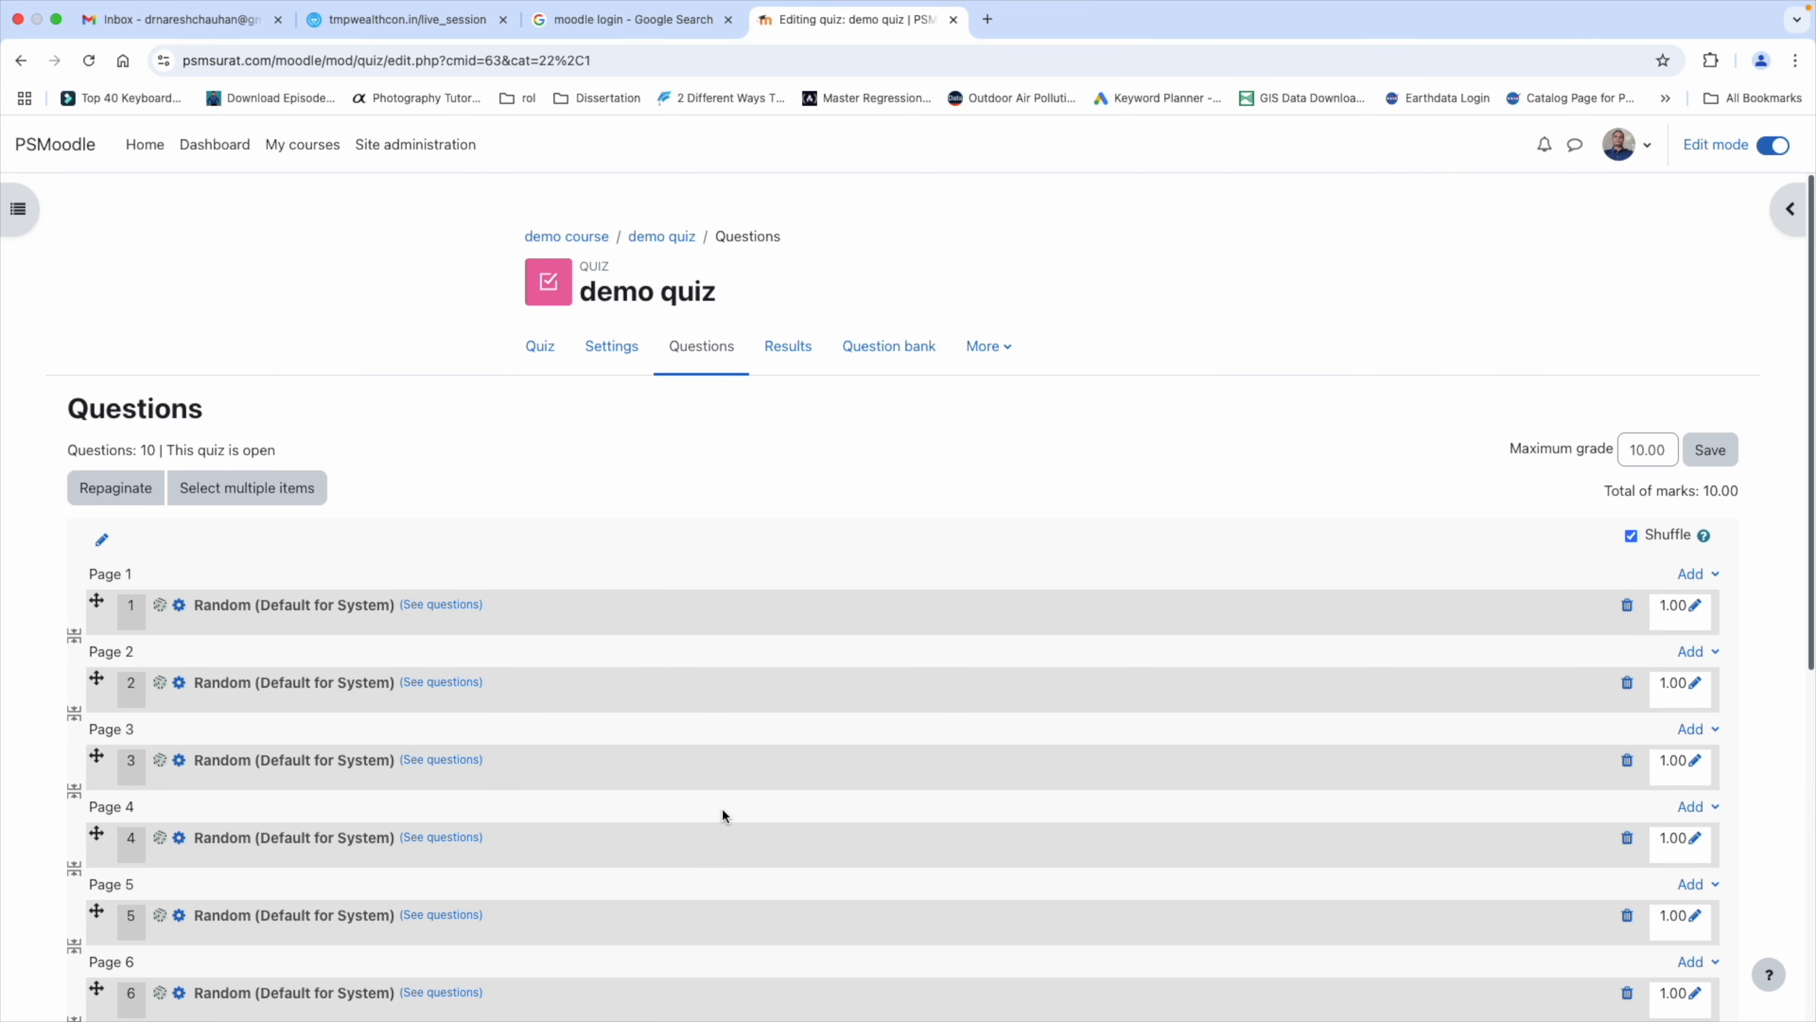